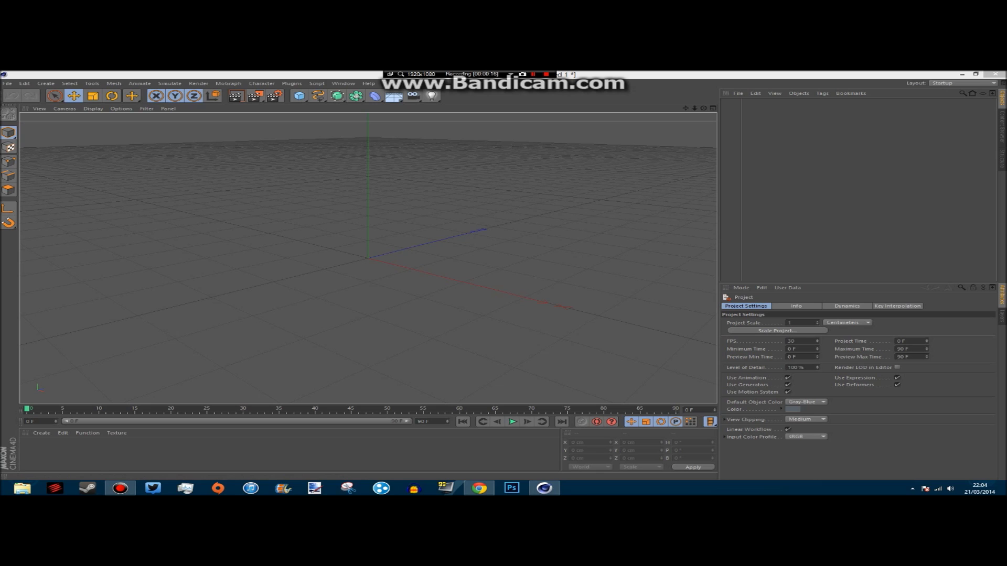
Step: Add a MoText object to the empty scene
left_click(229, 84)
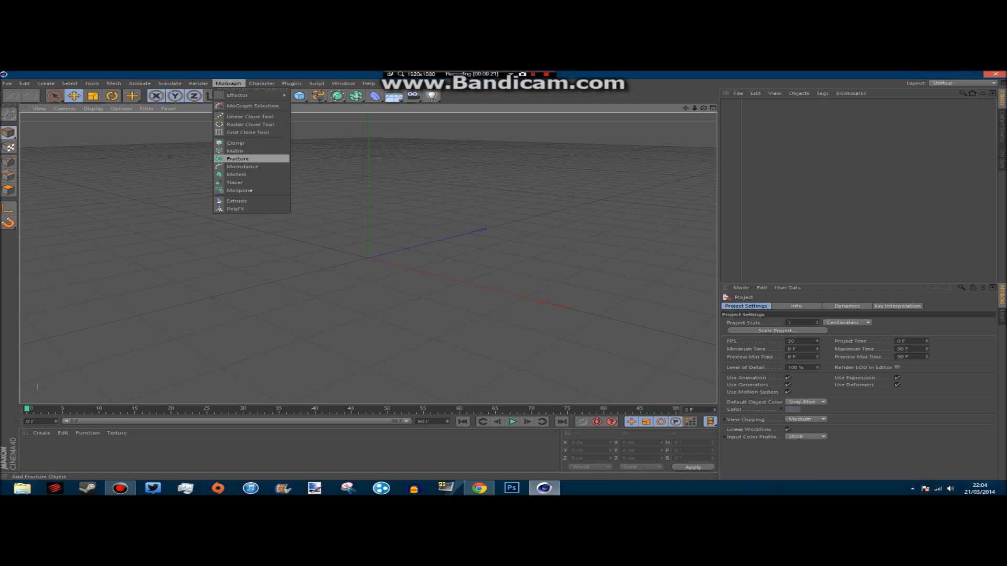
left_click(257, 175)
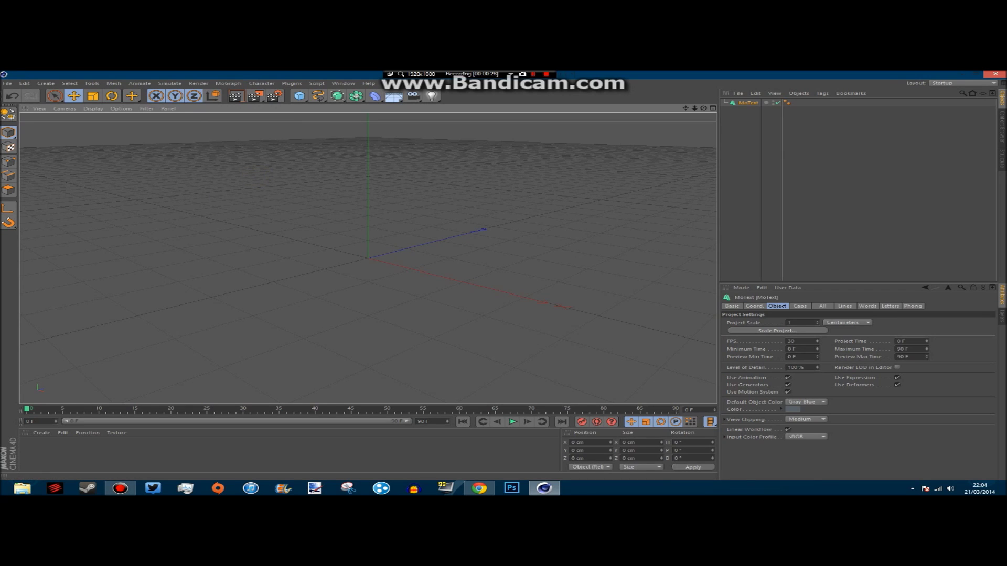
left_click(497, 250)
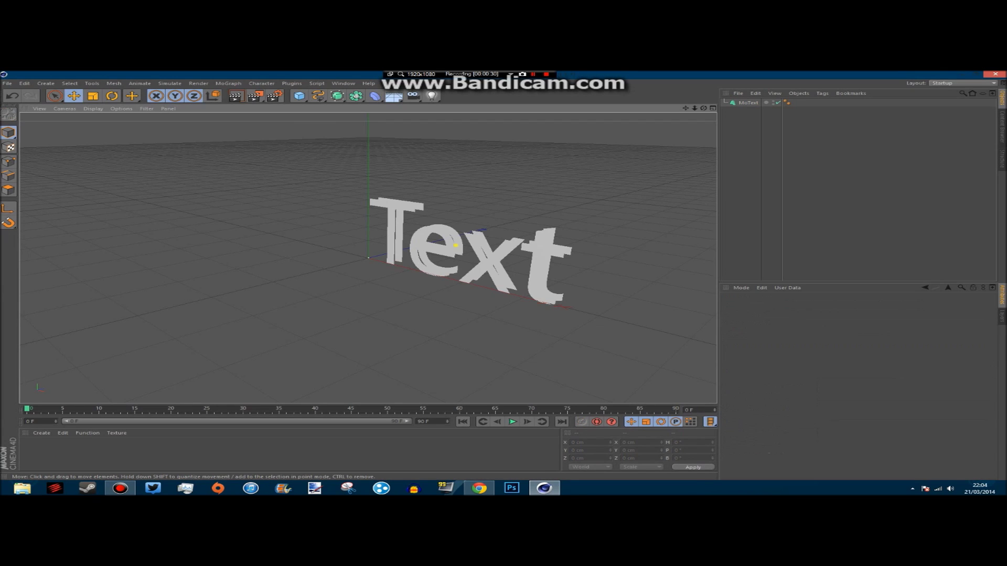
Step: Replace the MoText object's default wording with "Unfall3n"
left_click_drag(765, 345, 741, 341)
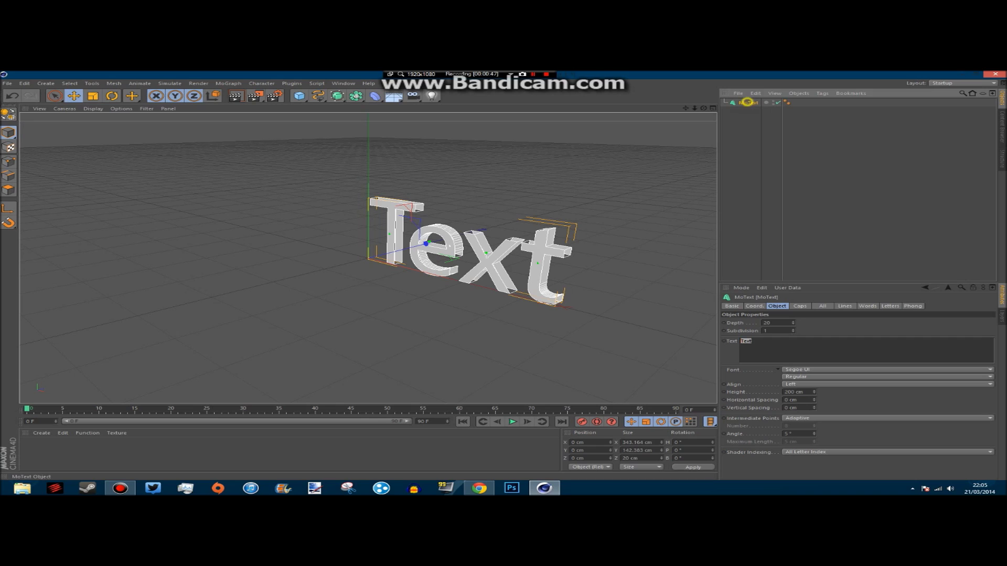
left_click(700, 164)
left_click(746, 103)
left_click(790, 341)
key("ctrl+a")
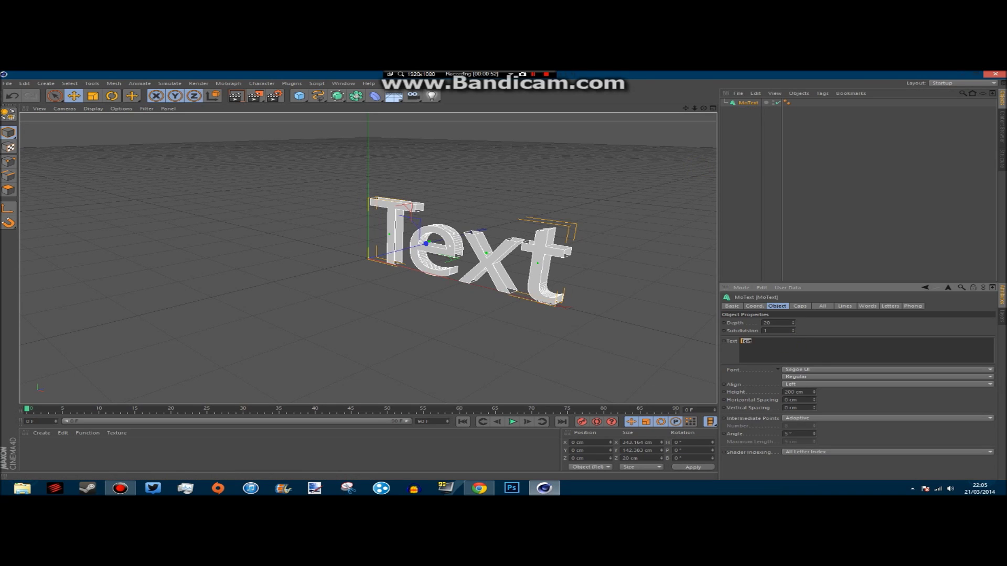
type("Un")
key("BackSpace")
type("nfall3n")
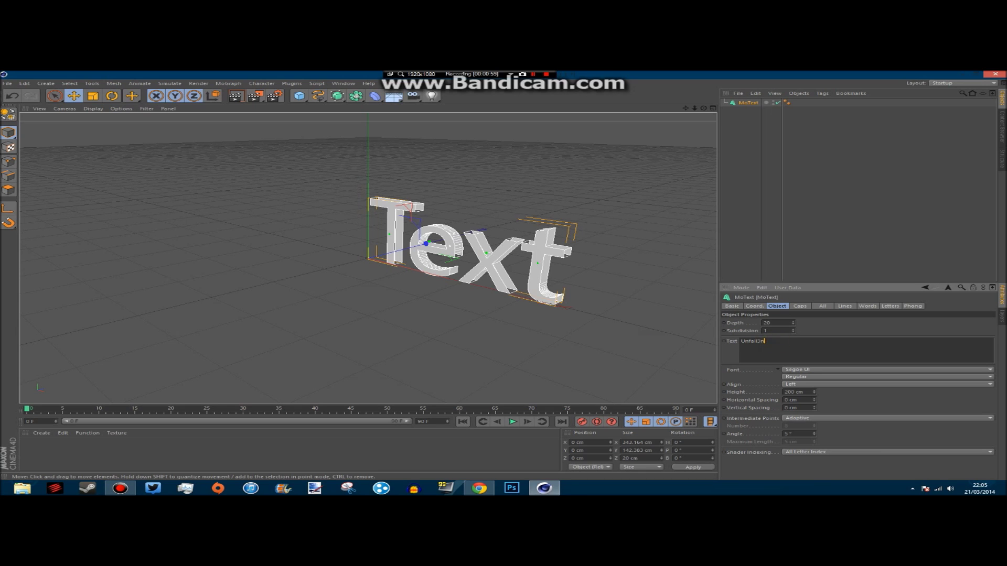
left_click(652, 342)
Step: Try the Hurry Up font on the MoText object
scroll(549, 316, "down", 2)
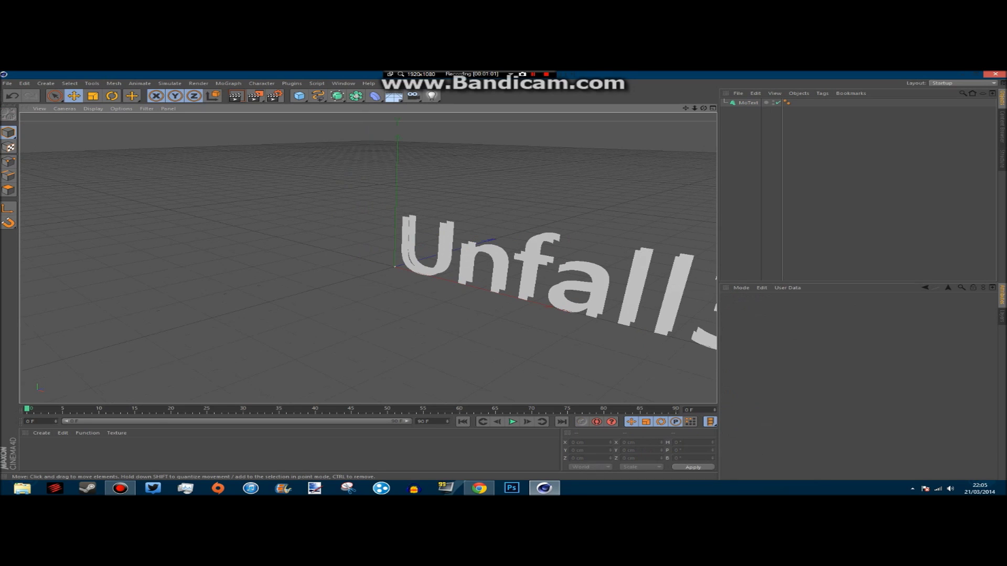
left_click_drag(686, 108, 441, 61)
left_click(398, 253)
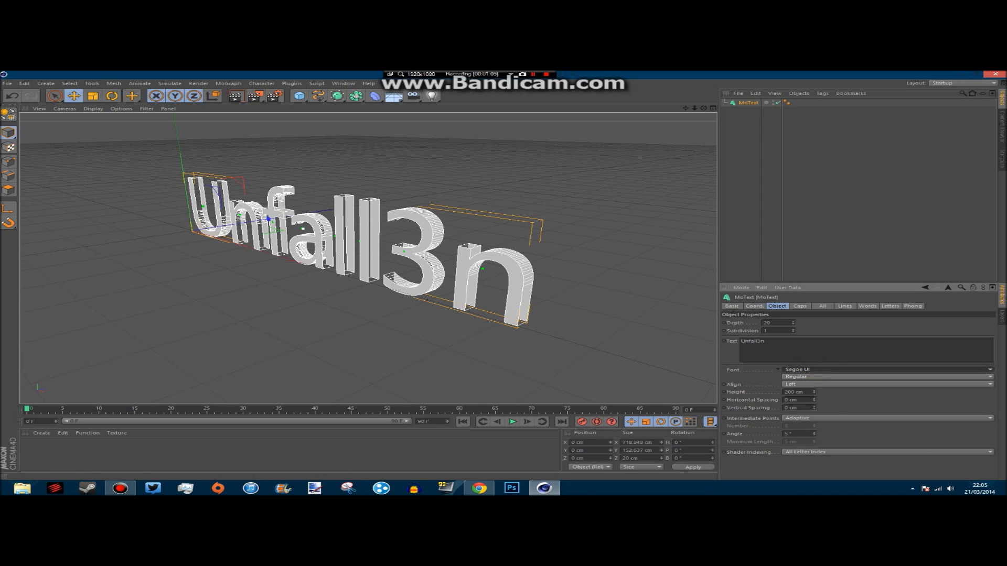
left_click(886, 370)
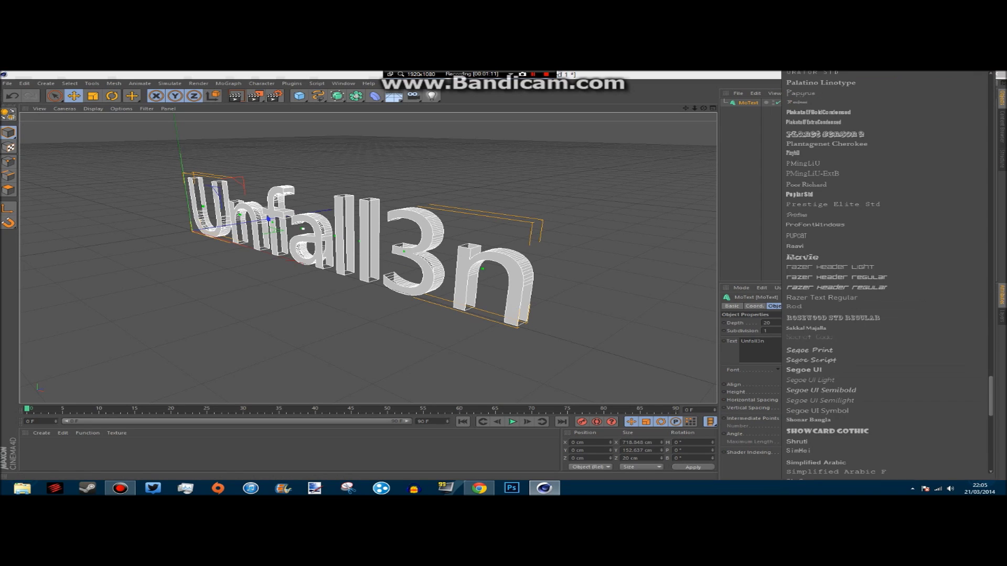
scroll(884, 249, "up", 15)
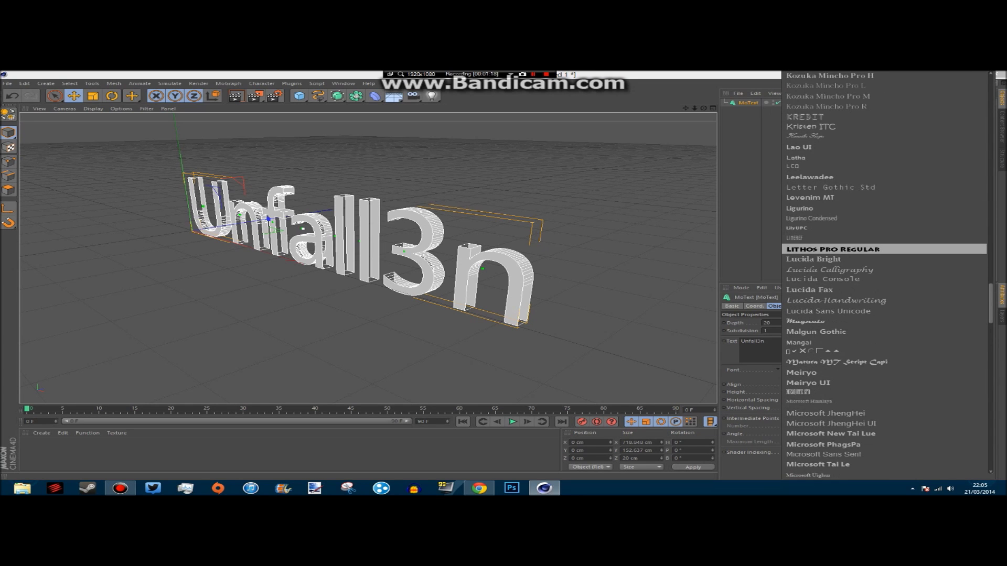
scroll(884, 296, "up", 9)
scroll(885, 163, "up", 7)
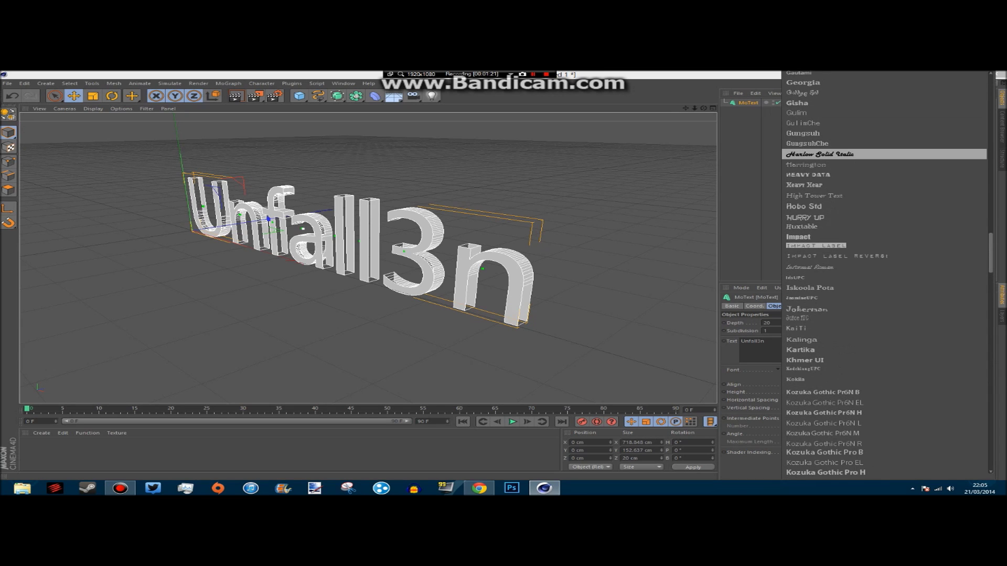
left_click(805, 218)
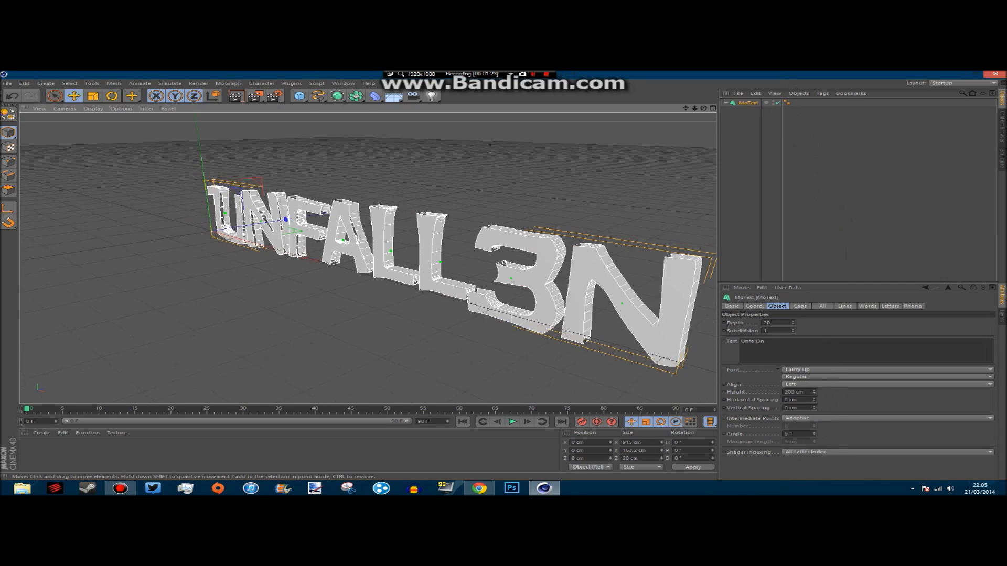
Step: Try the Secret Code font on the text
left_click(887, 370)
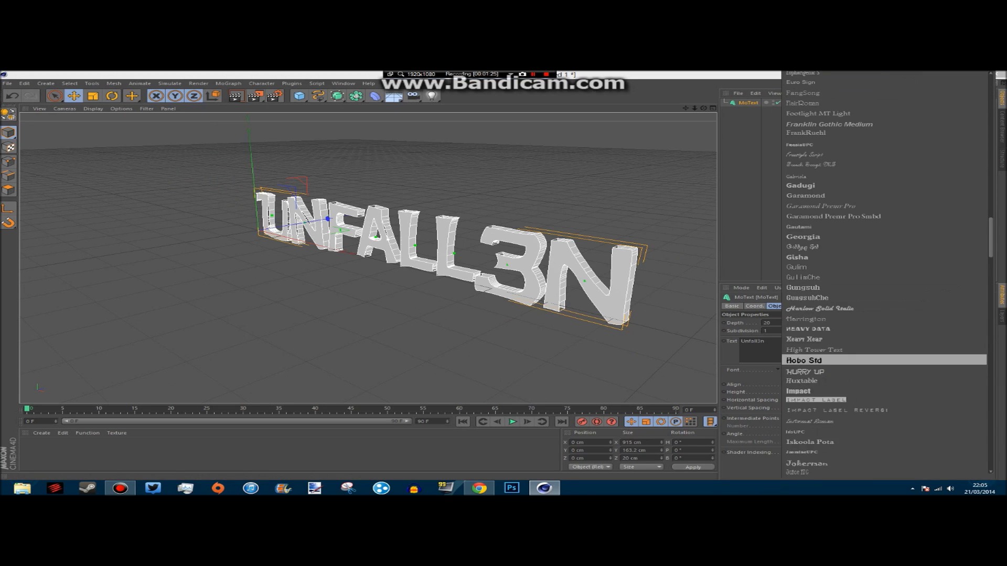
scroll(886, 360, "down", 10)
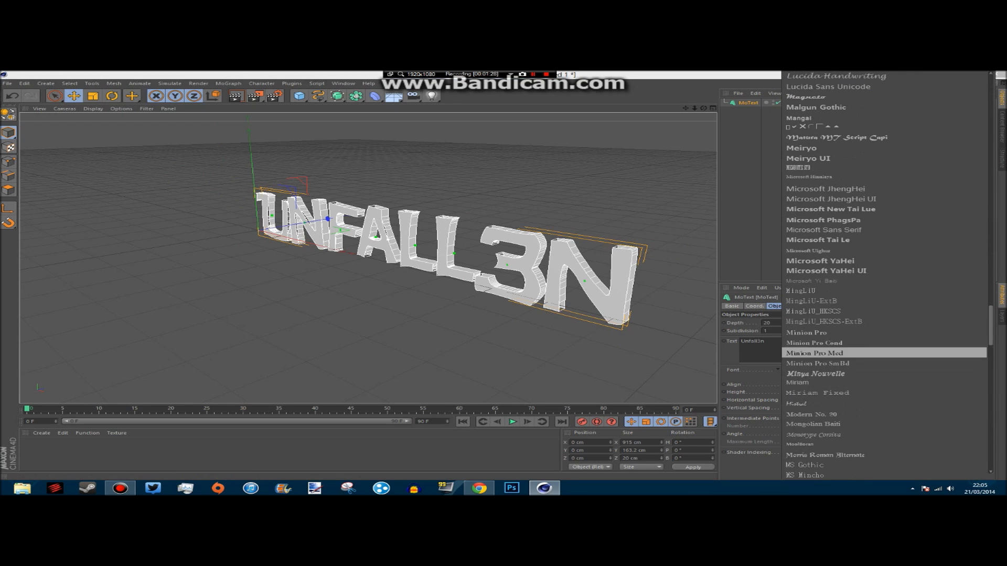
scroll(887, 415, "down", 9)
scroll(886, 426, "down", 10)
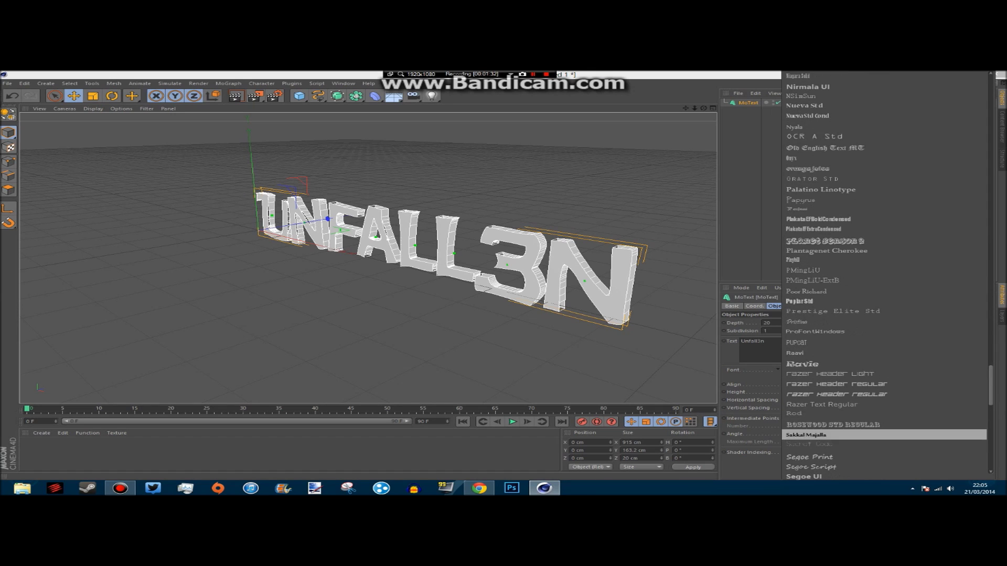
left_click(842, 443)
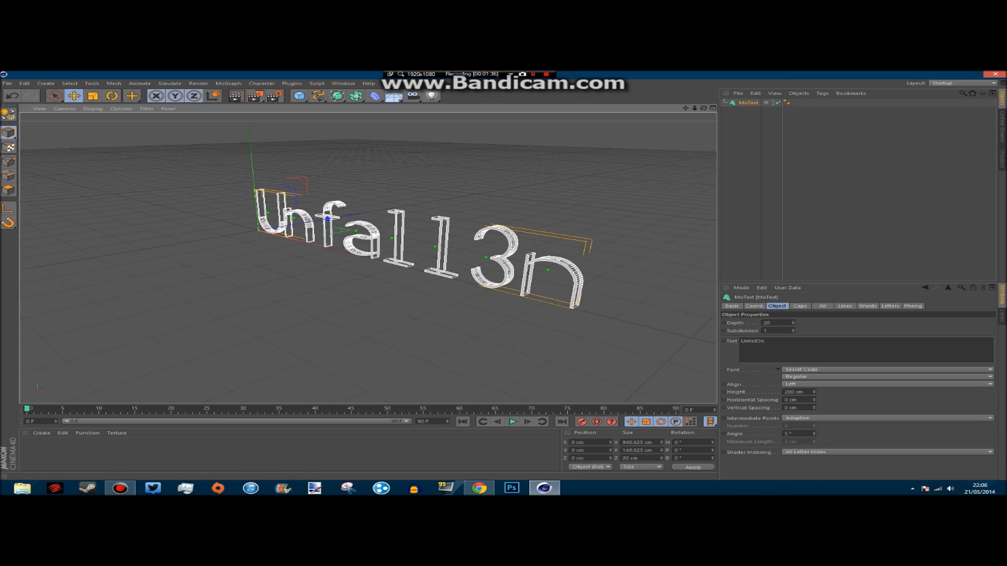
key("r")
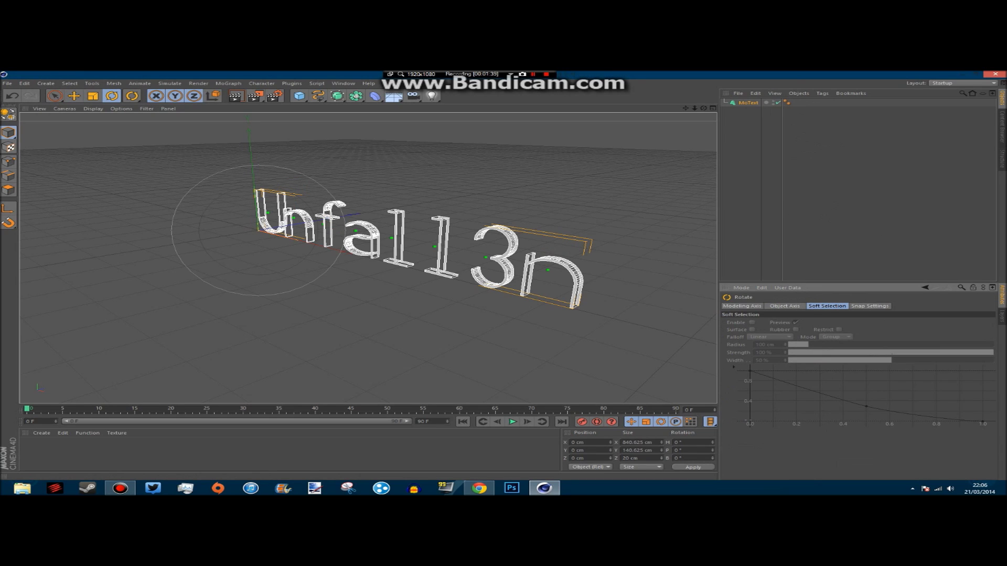
key("ctrl+shift+a")
Step: Change the MoText object's font to Razer Header Light
left_click(398, 239)
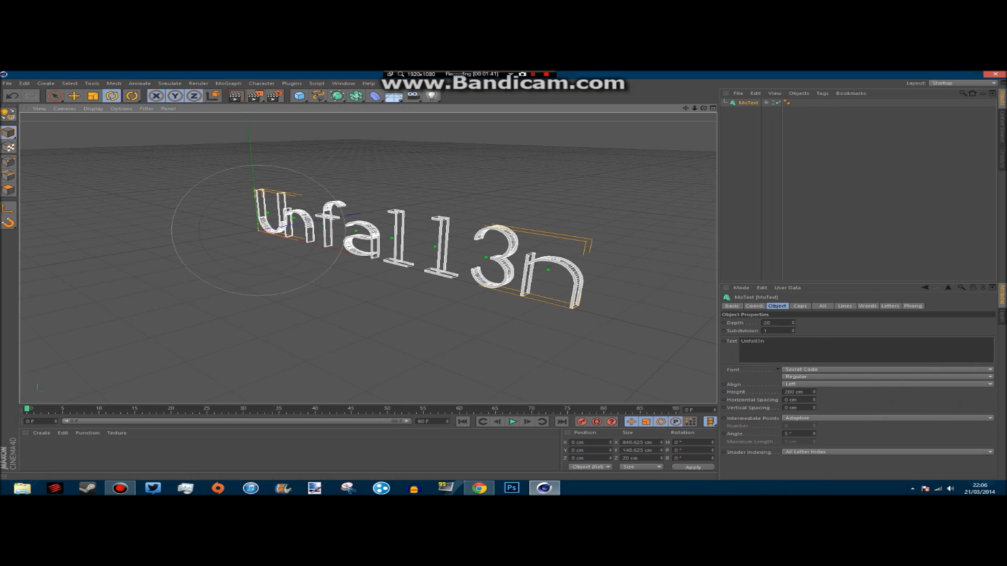
left_click(802, 370)
scroll(798, 388, "down", 6)
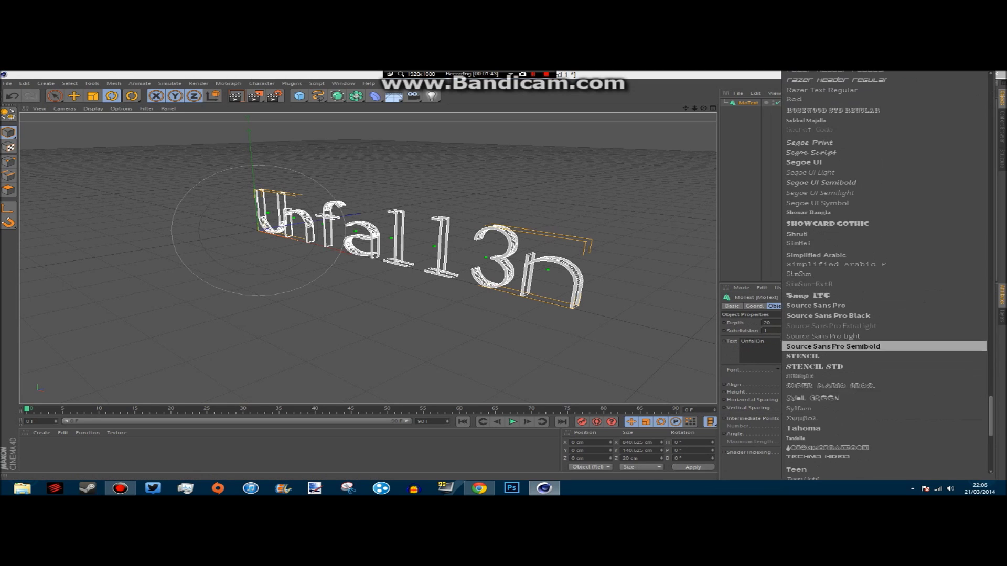
scroll(803, 286, "up", 3)
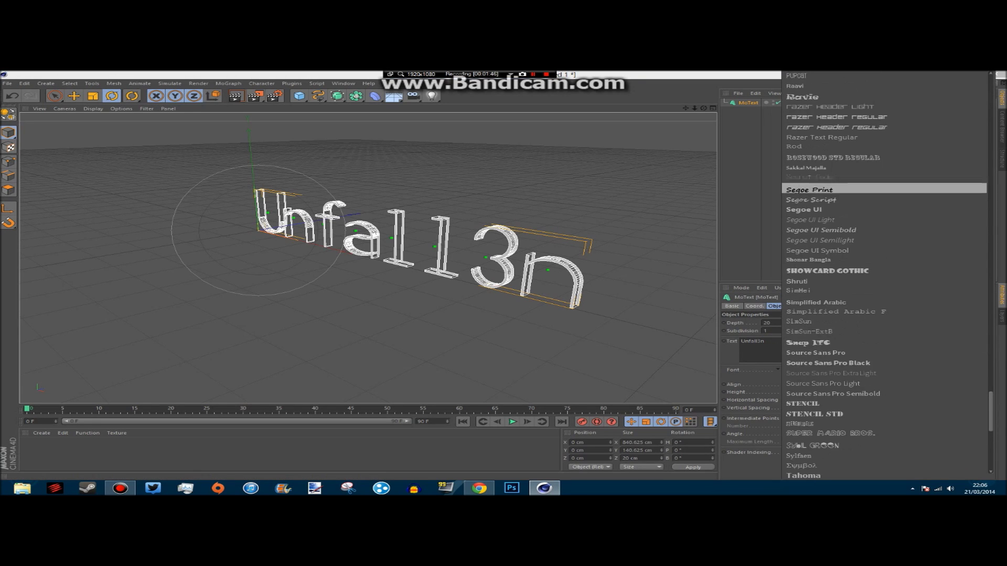
left_click(829, 106)
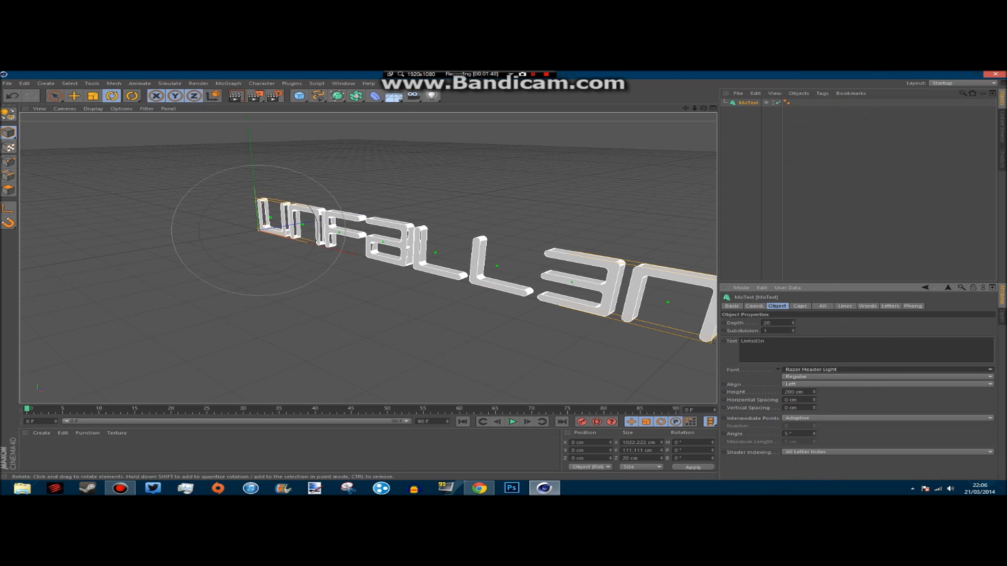
Step: Increase the text's extrusion depth to 67
left_click_drag(686, 108, 596, 75)
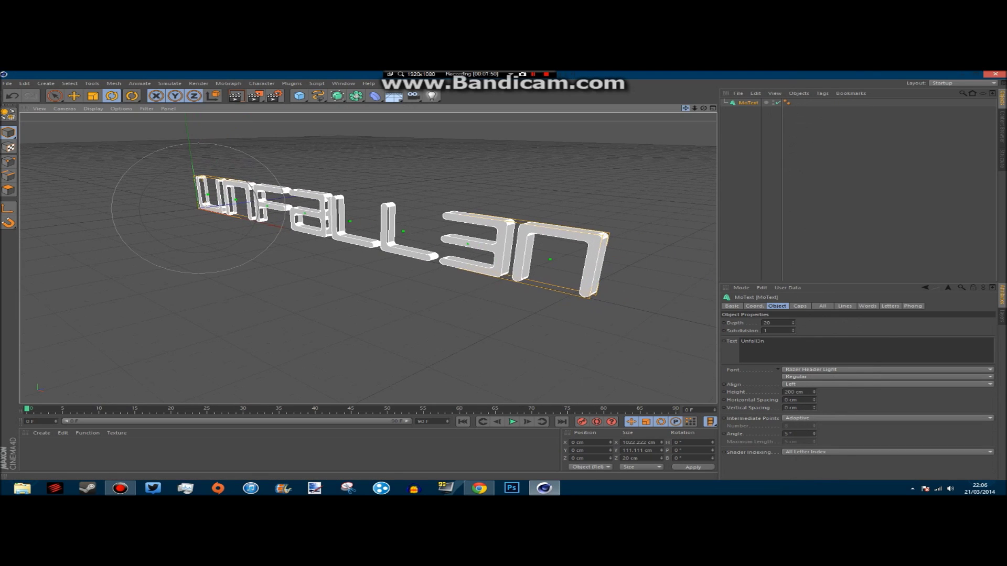
left_click(185, 158)
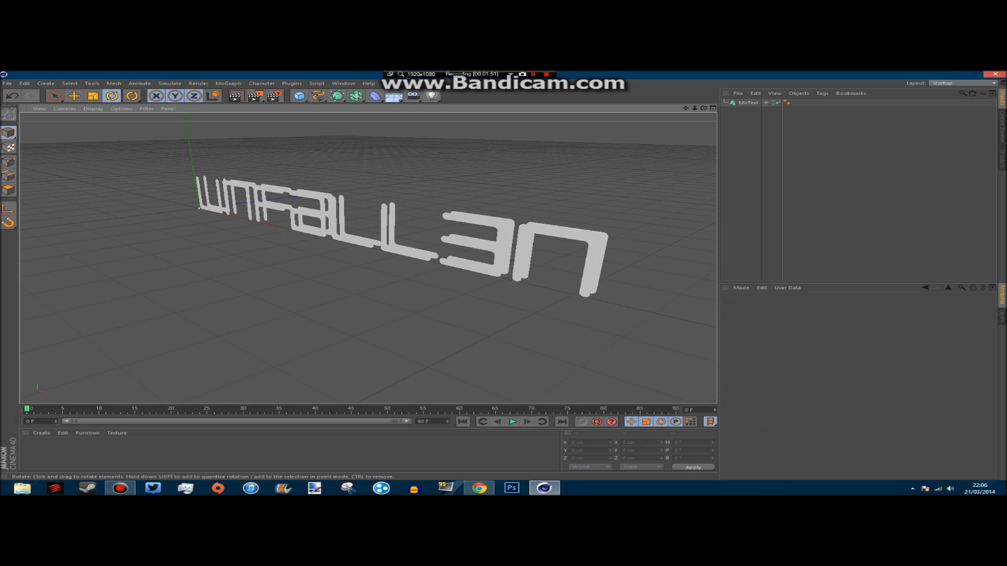
left_click(541, 259)
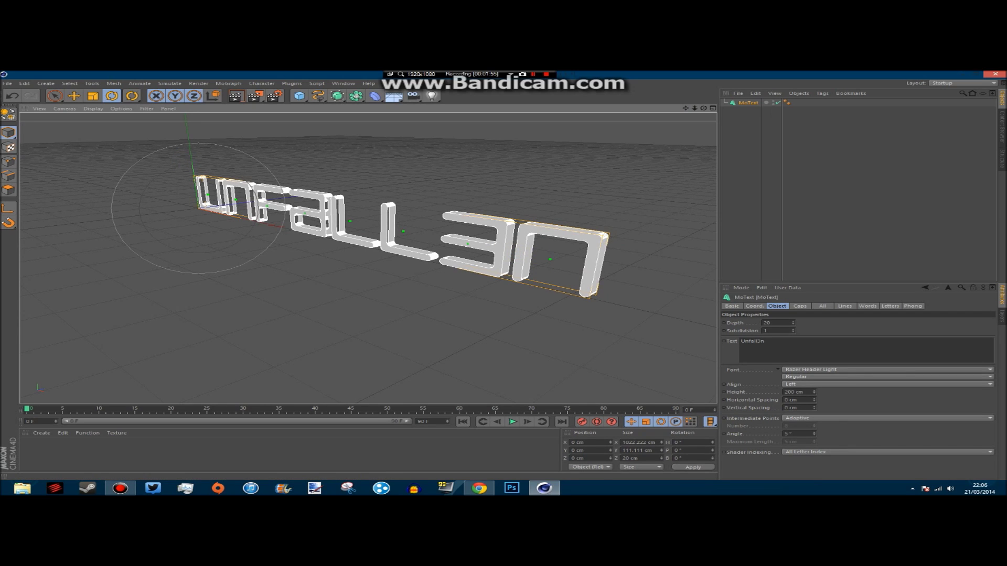
left_click_drag(792, 323, 793, 302)
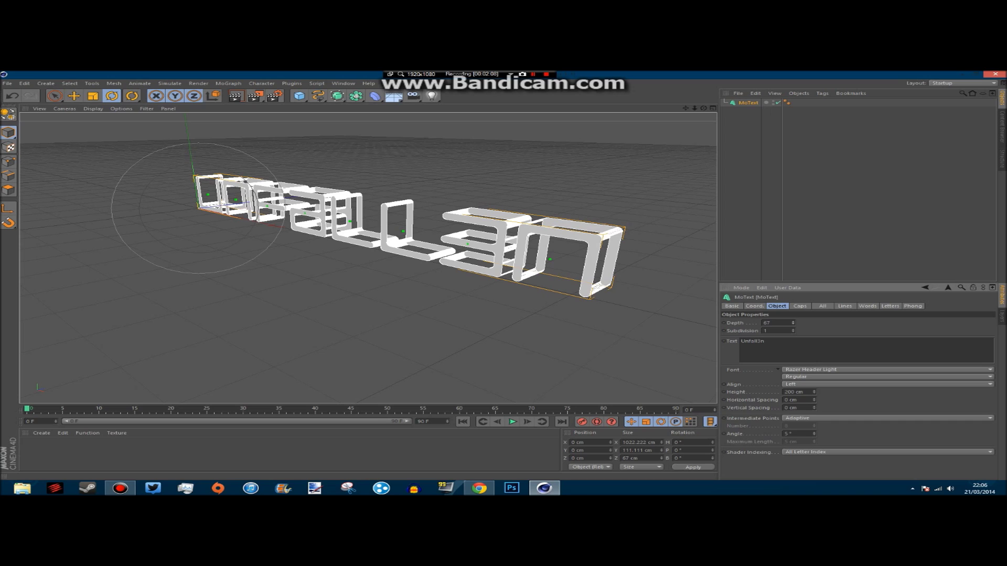
Step: Set the text's start cap to Fillet Cap with a 5 cm radius
left_click(800, 306)
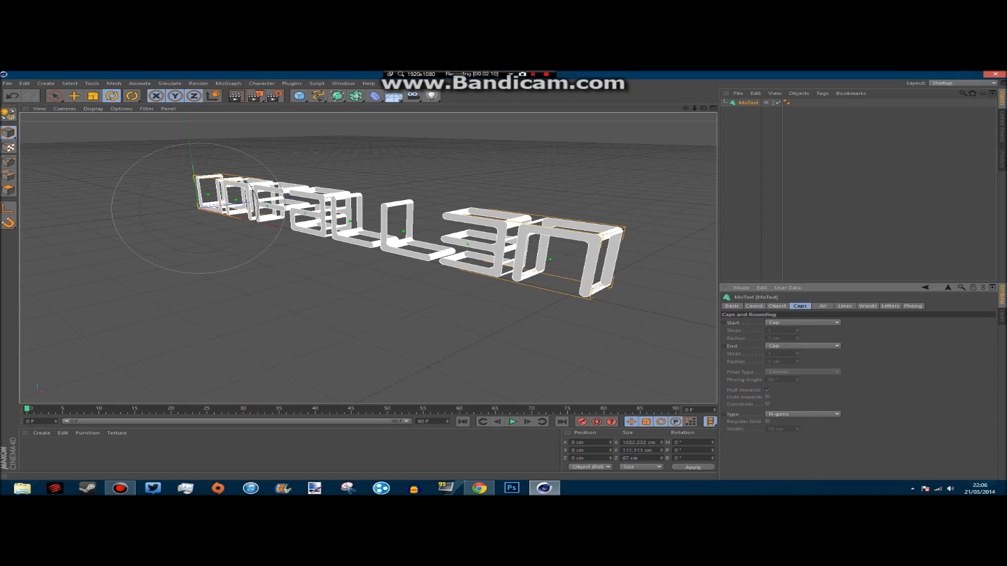
left_click(811, 323)
left_click(803, 354)
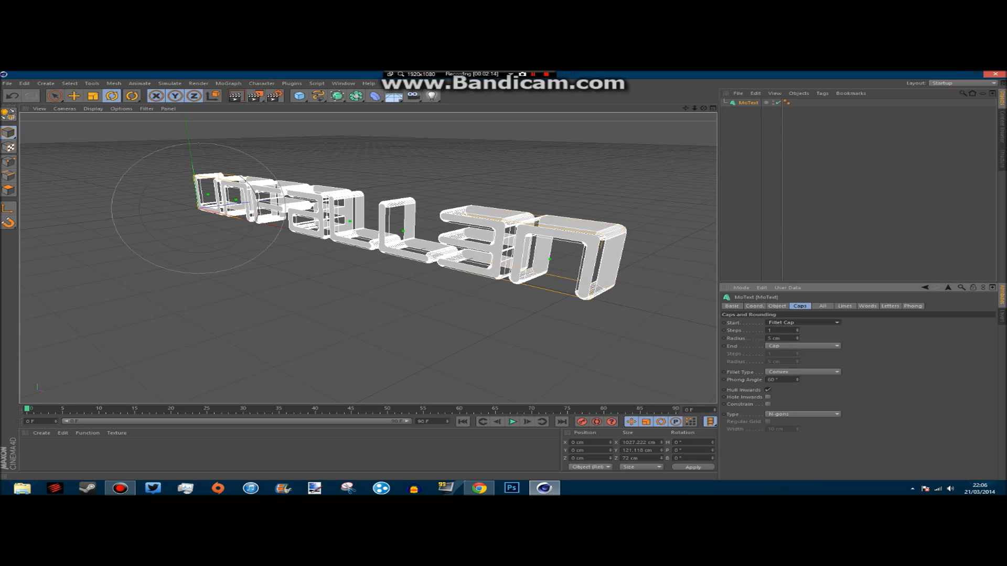
mouse_move(797, 339)
left_mouse_down()
mouse_move(798, 328)
mouse_move(798, 338)
left_mouse_up()
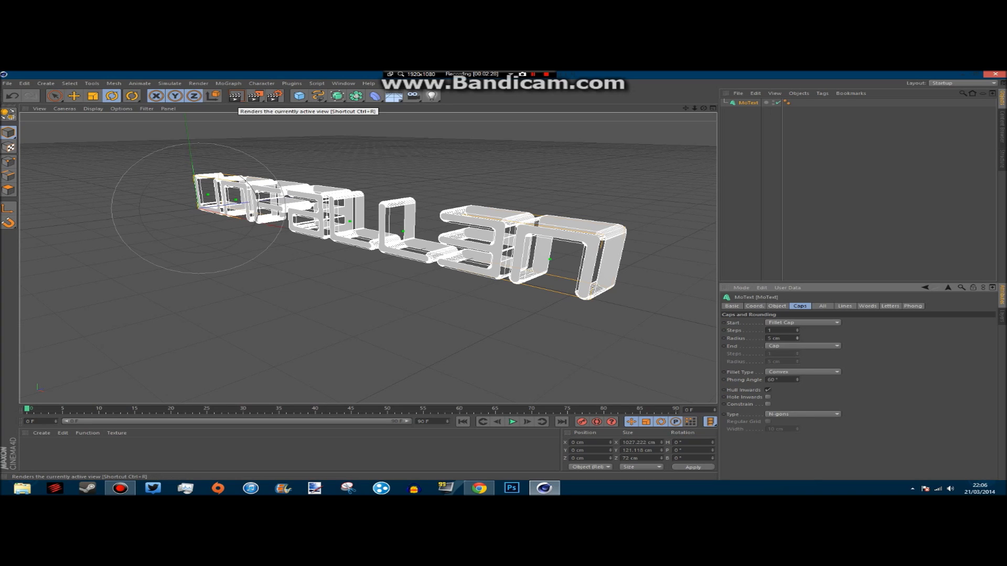
Step: Render the active view to preview the 3D text with its filleted edges
left_click(236, 96)
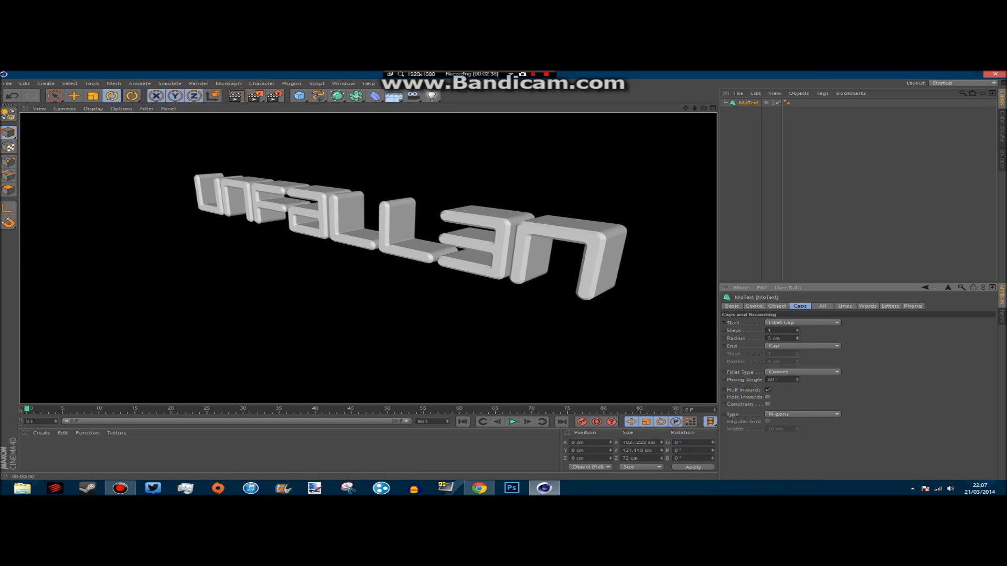
mouse_move(310, 186)
left_mouse_down("alt")
mouse_move(310, 202)
mouse_move(210, 158)
left_mouse_up("alt")
left_click_drag(367, 231, 467, 278, "alt")
middle_click_drag(467, 278, 428, 290, "alt")
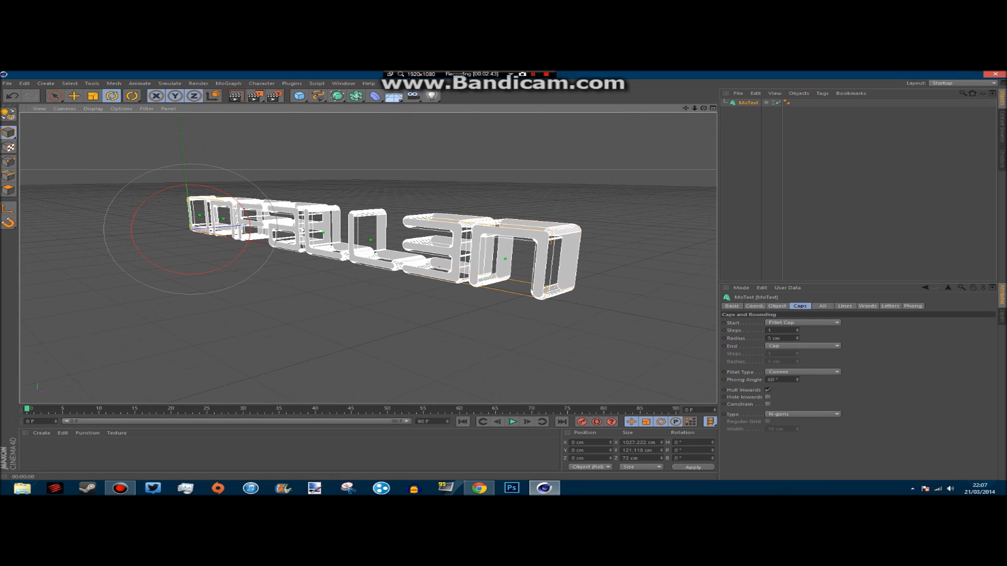
left_click_drag(703, 108, 748, 97)
Step: Create a new material and set its color to pure red (RGB 255, 0, 0)
double_click(68, 447)
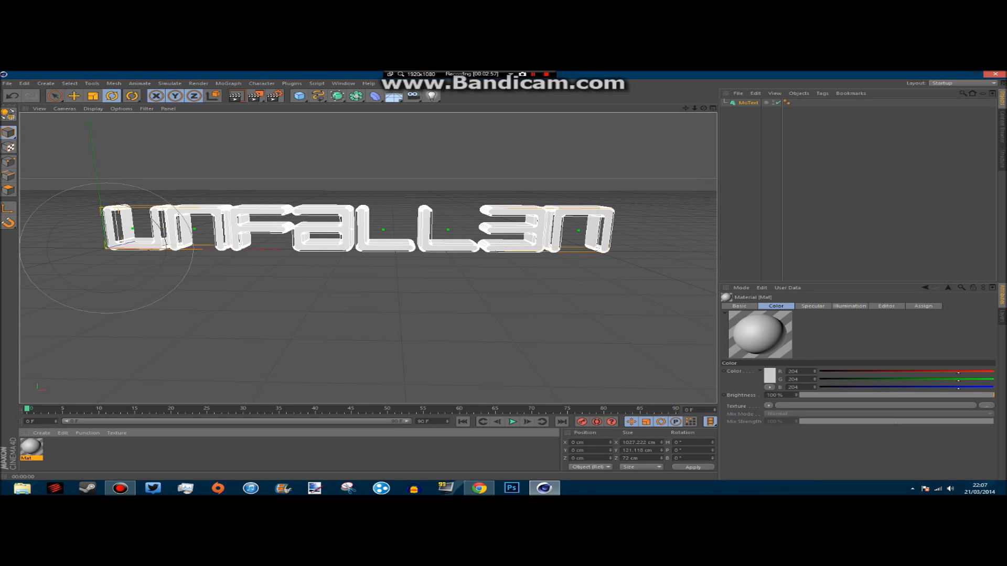
double_click(32, 448)
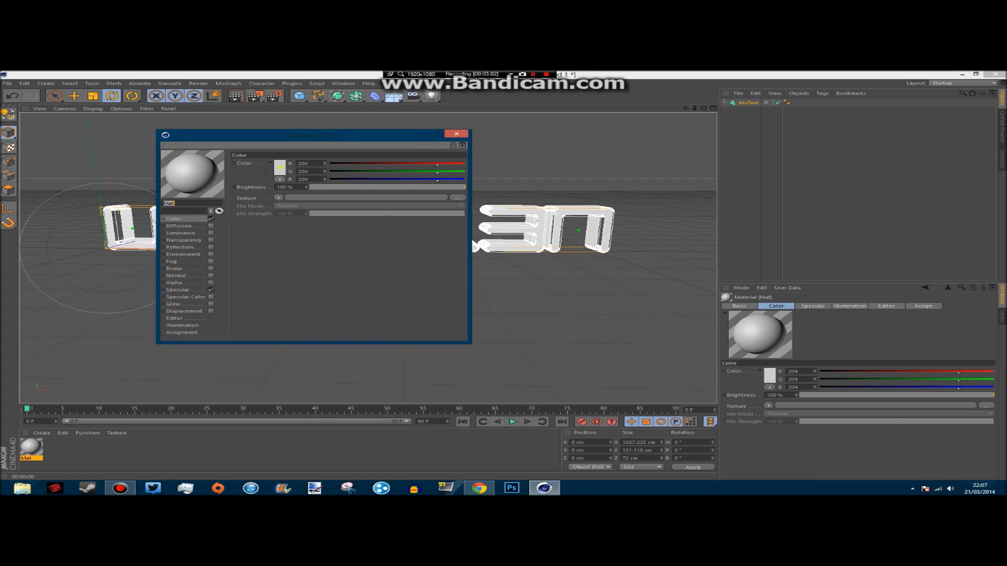
left_click(279, 168)
left_click_drag(271, 155, 286, 142)
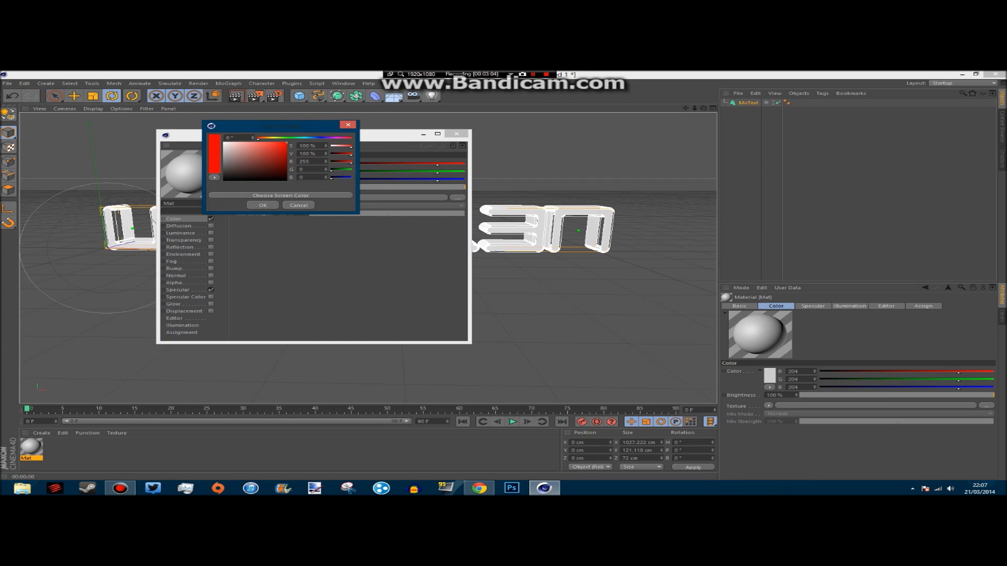
left_click(256, 206)
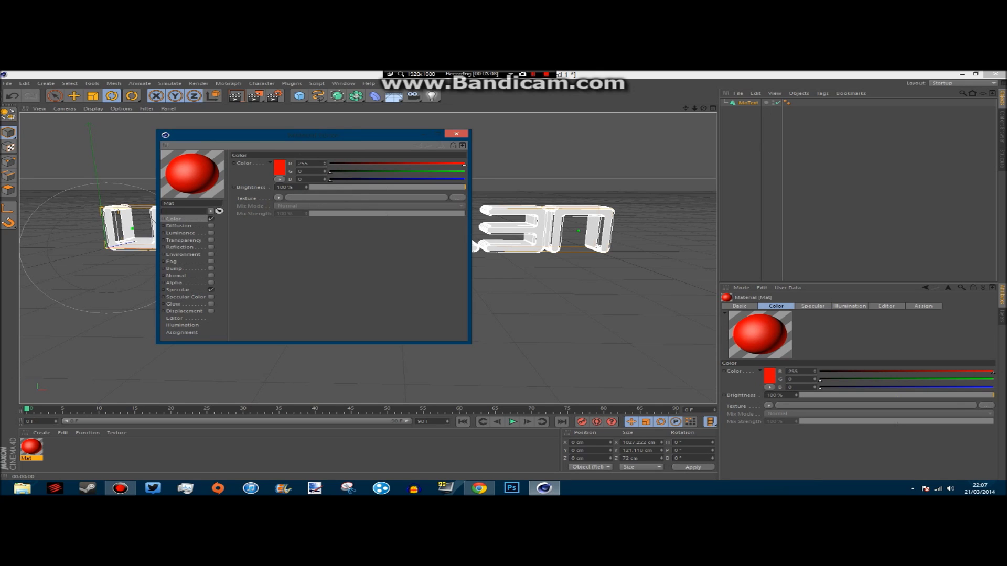
Step: Enable reflection on the red material and set its reflection brightness to 14%
left_click(183, 248)
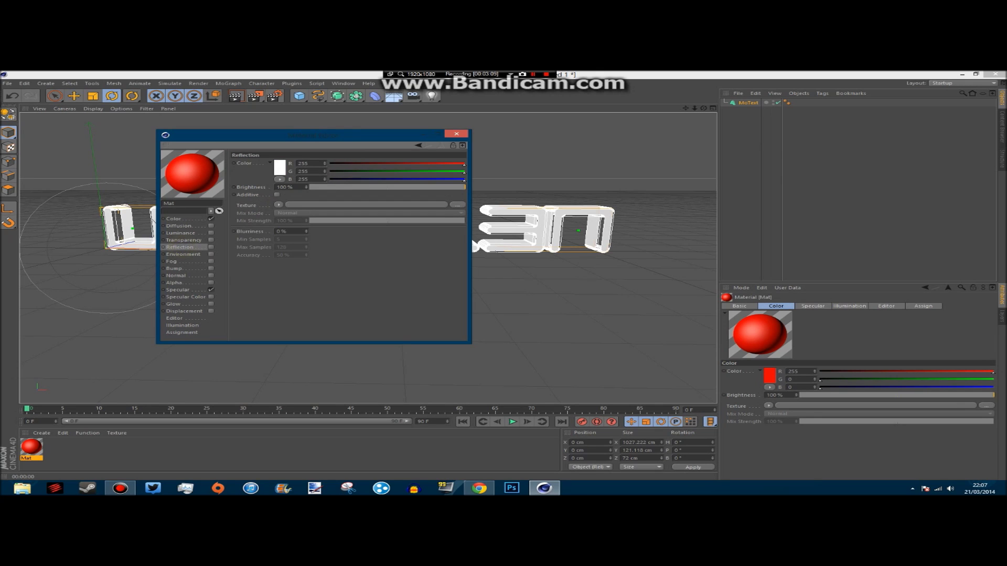
left_click(211, 247)
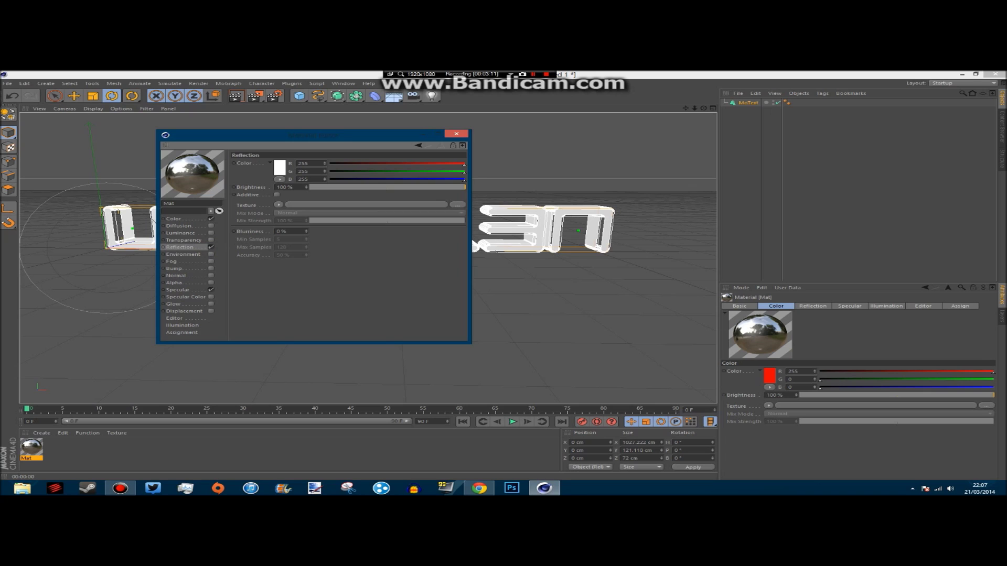
left_click(326, 187)
left_click_drag(328, 187, 332, 188)
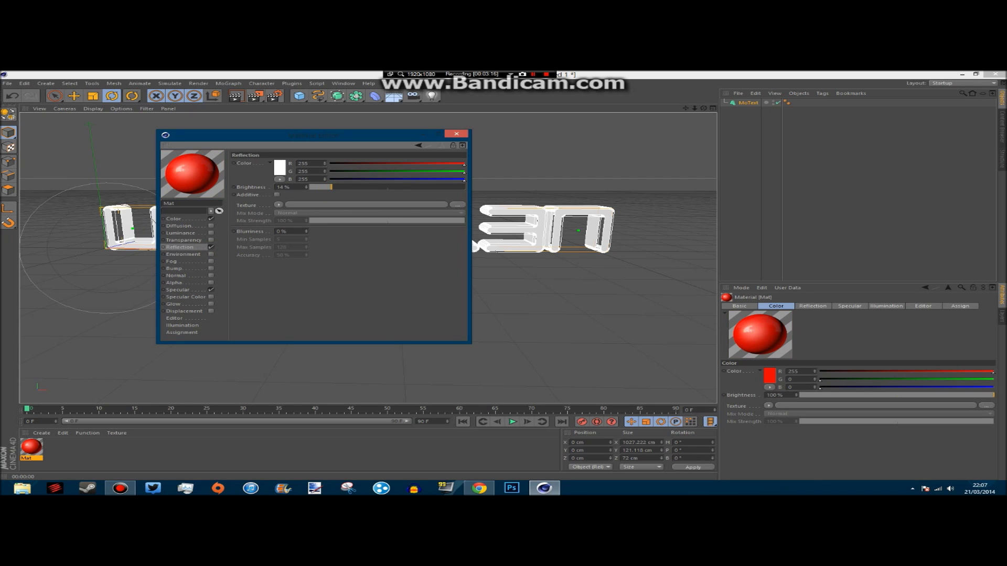
Step: Add a Fresnel texture to the red material's reflection with 18% mix strength and close the material settings
left_click(279, 205)
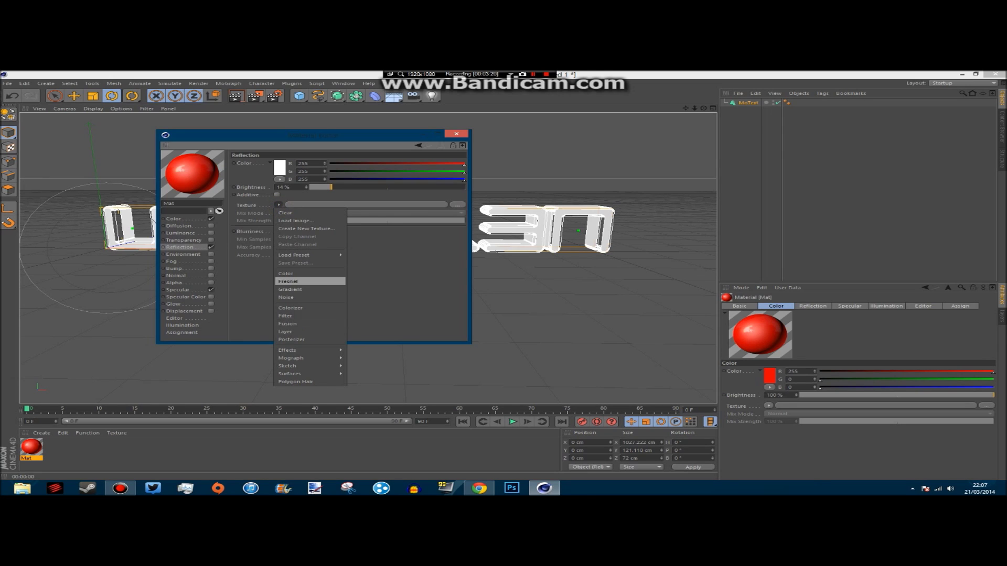
left_click(288, 282)
left_click_drag(328, 243, 337, 244)
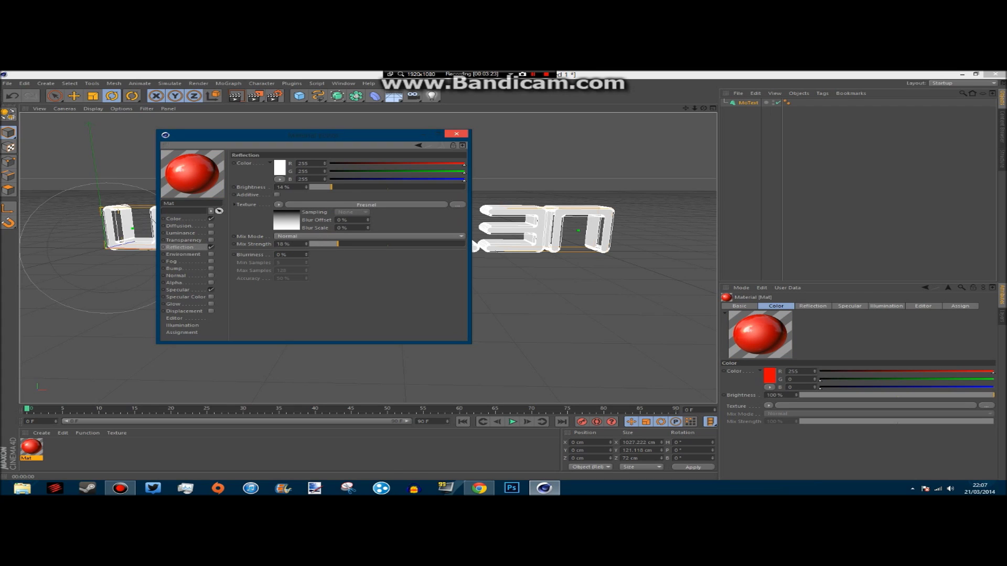
left_click(455, 133)
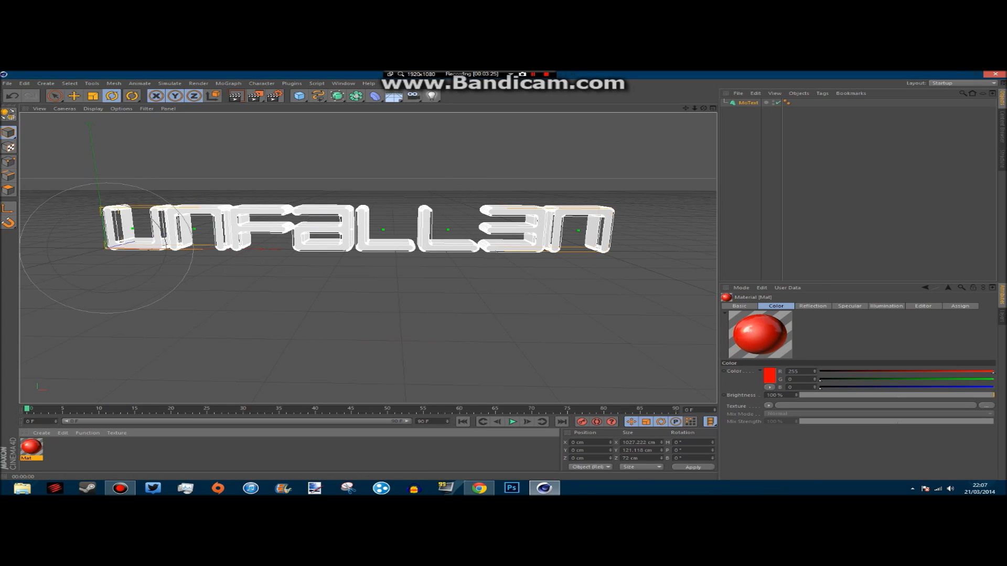
Step: Select the MoText object and make it editable
left_click(751, 119)
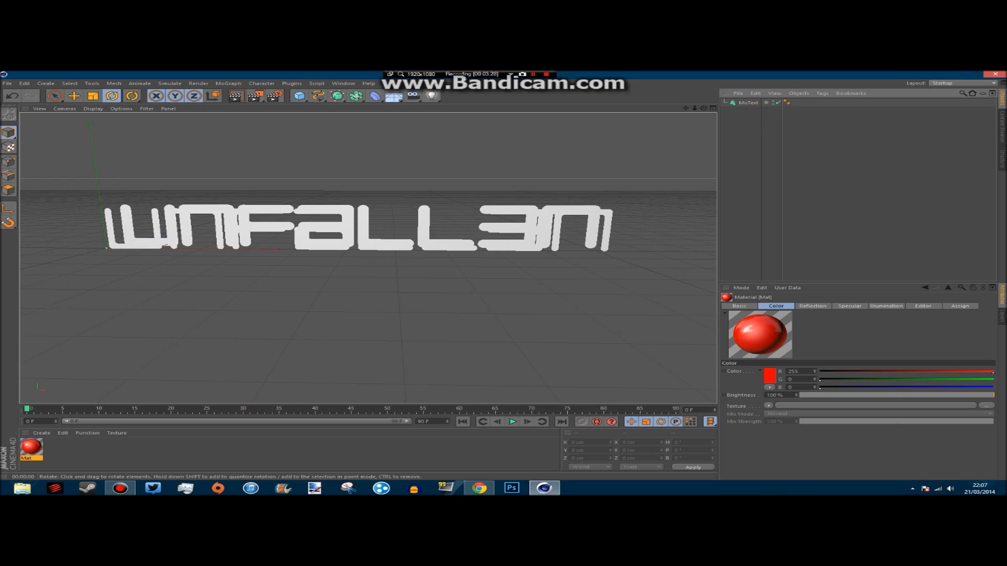
left_click(747, 103)
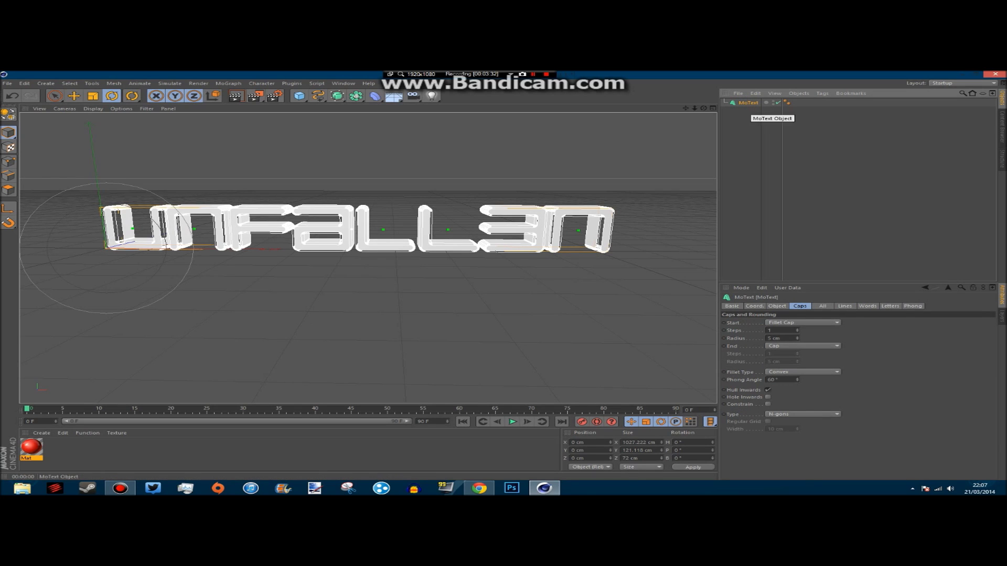
key("c")
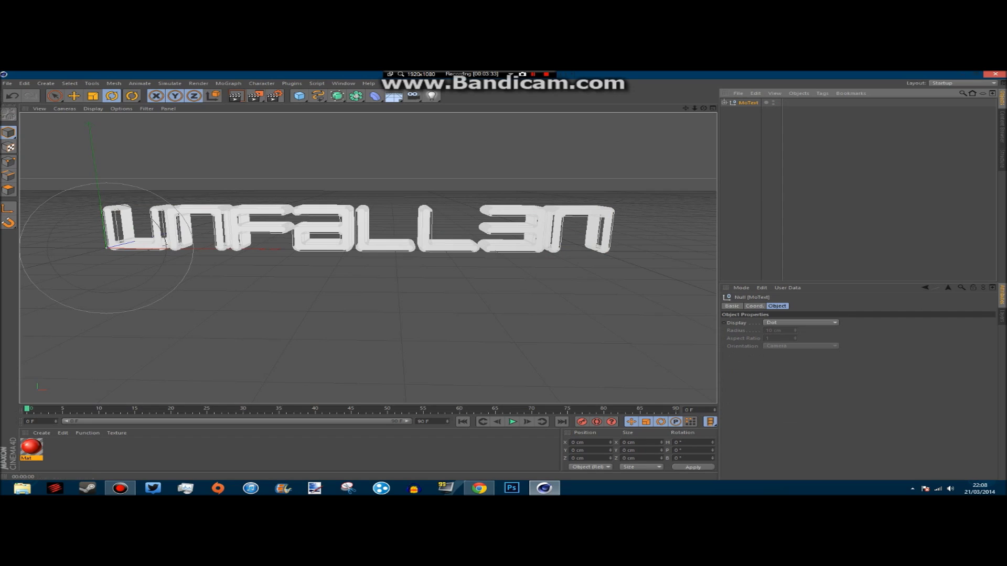
Step: Expand the MoText hierarchy down to the individual letters and apply the red material to the "3"
left_click(724, 102)
left_click(730, 111)
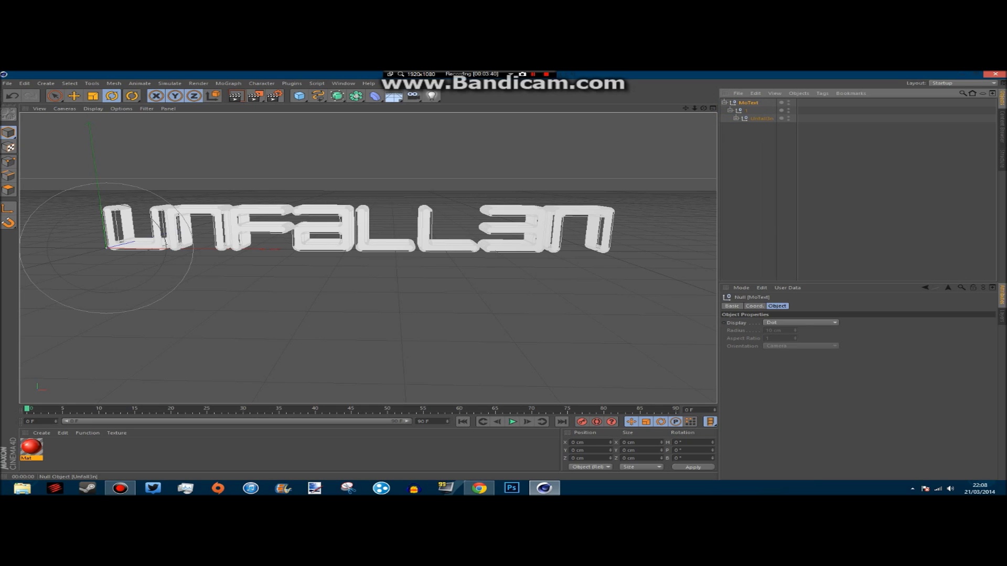
left_click(736, 118)
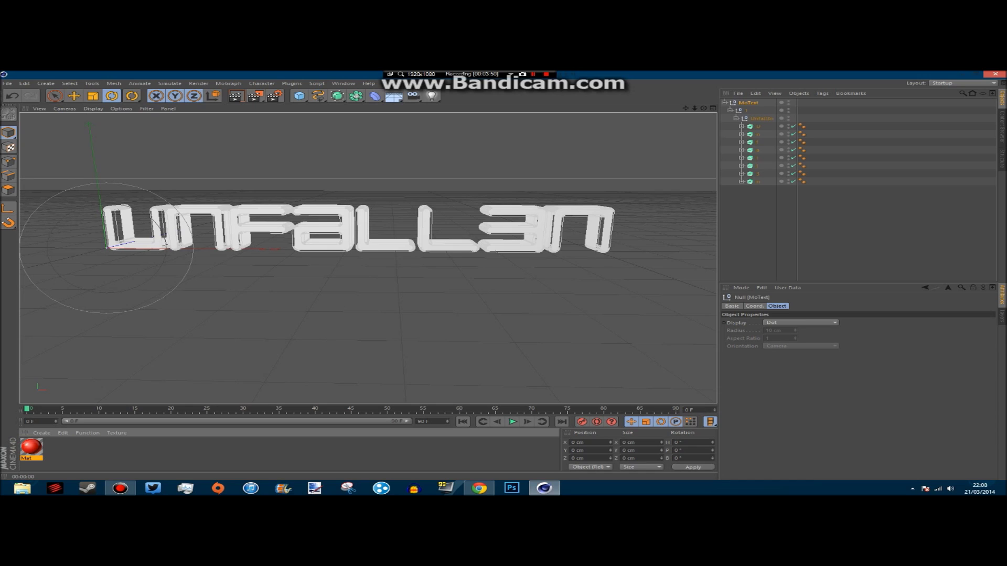
left_click_drag(31, 447, 758, 174)
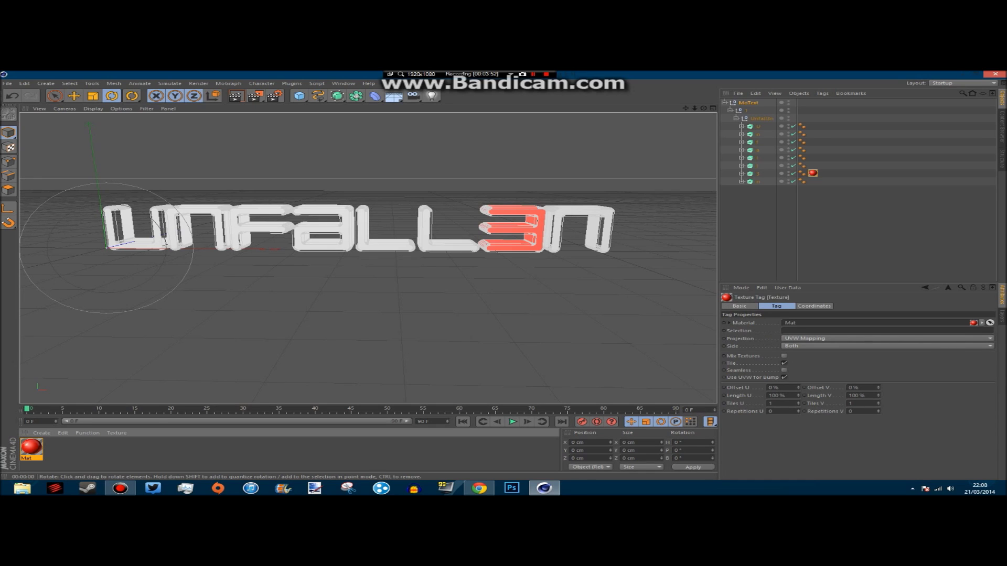
Step: Create a second material and set its color to black (RGB 0, 0, 0)
double_click(57, 445)
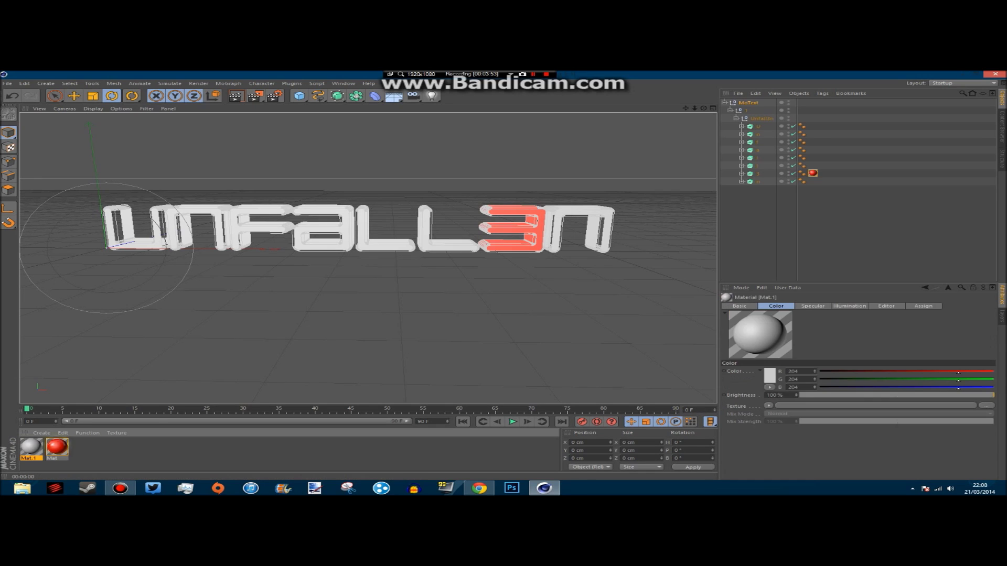
double_click(35, 446)
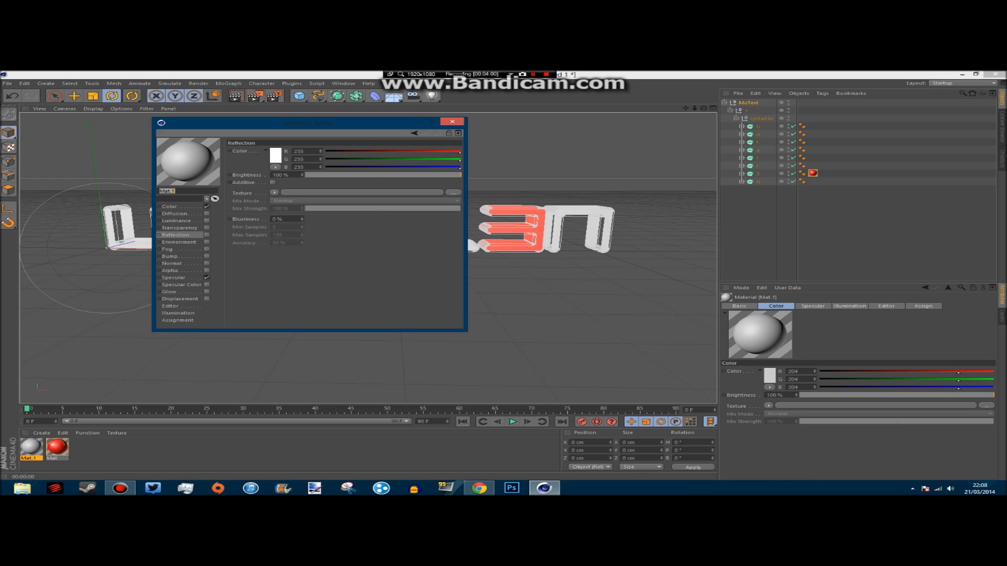
left_click(171, 206)
left_click(278, 161)
left_click(266, 171)
left_click(256, 197)
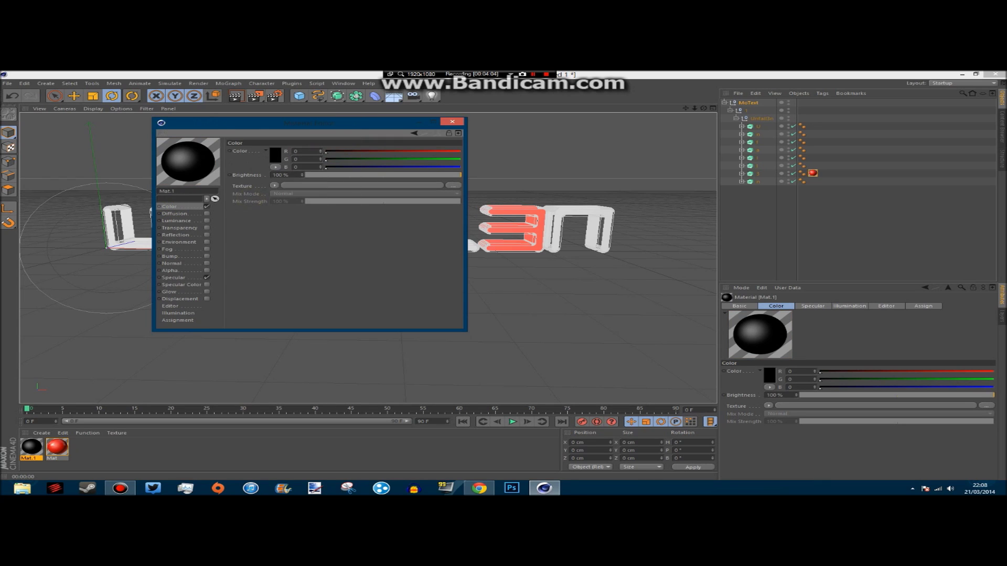
Step: Enable reflection on the black material with 16% brightness, add a Fresnel texture, and reduce its mix strength
left_click(178, 235)
left_click(207, 235)
left_click(323, 175)
left_click_drag(323, 175, 330, 175)
left_click(275, 193)
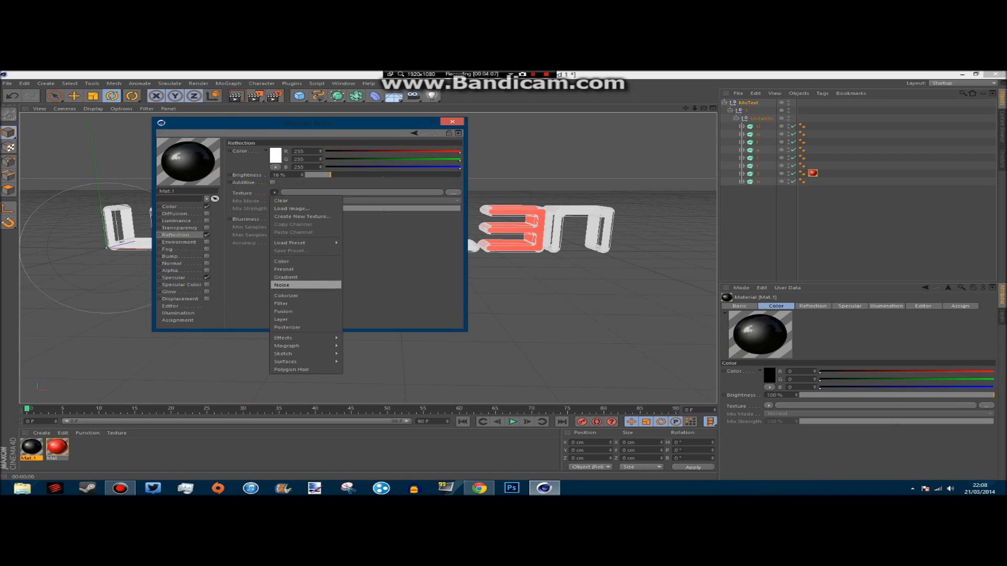
left_click(284, 269)
left_click(321, 232)
left_click_drag(322, 232, 339, 232)
left_click(452, 122)
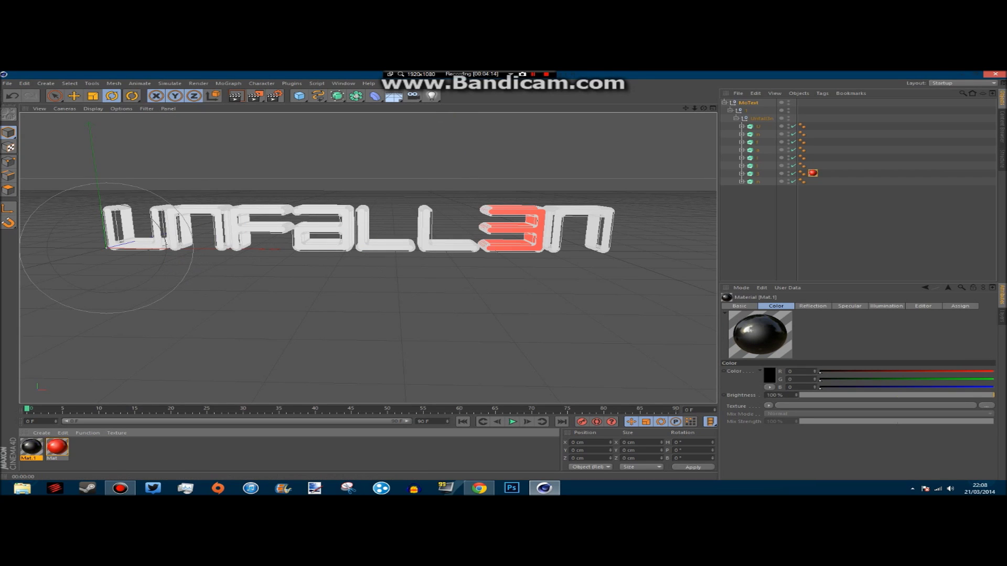
Step: Apply the black material to every letter of the text except the red "3"
left_click_drag(31, 448, 758, 181)
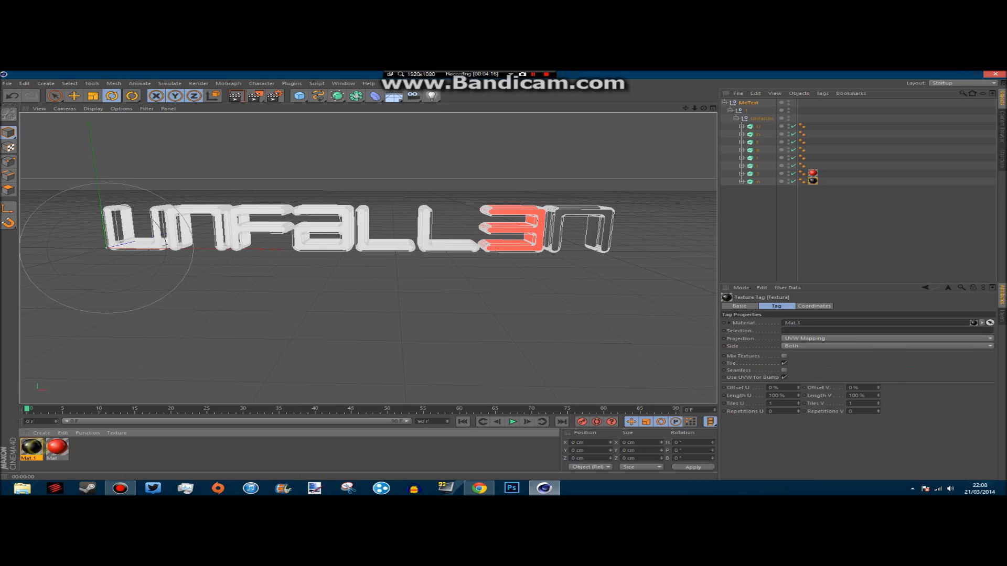
left_click_drag(31, 447, 758, 166)
left_click(99, 423)
left_click_drag(32, 447, 813, 157)
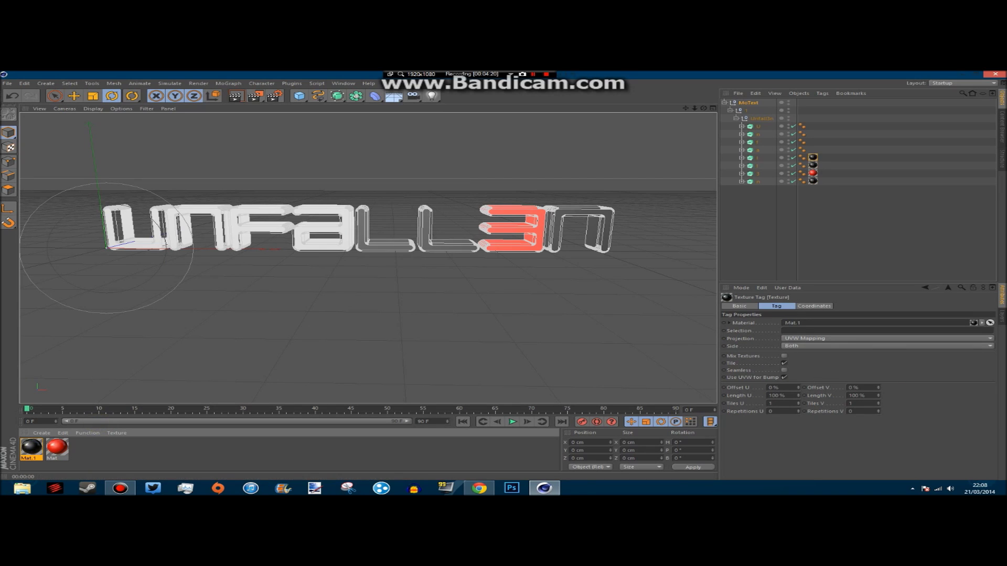
left_click_drag(31, 447, 813, 150)
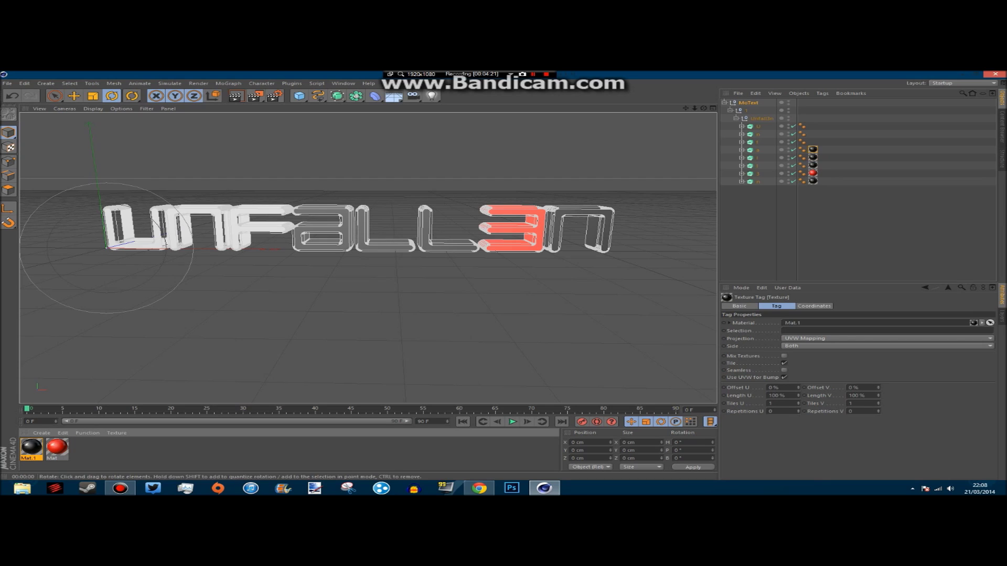
left_click_drag(32, 447, 813, 142)
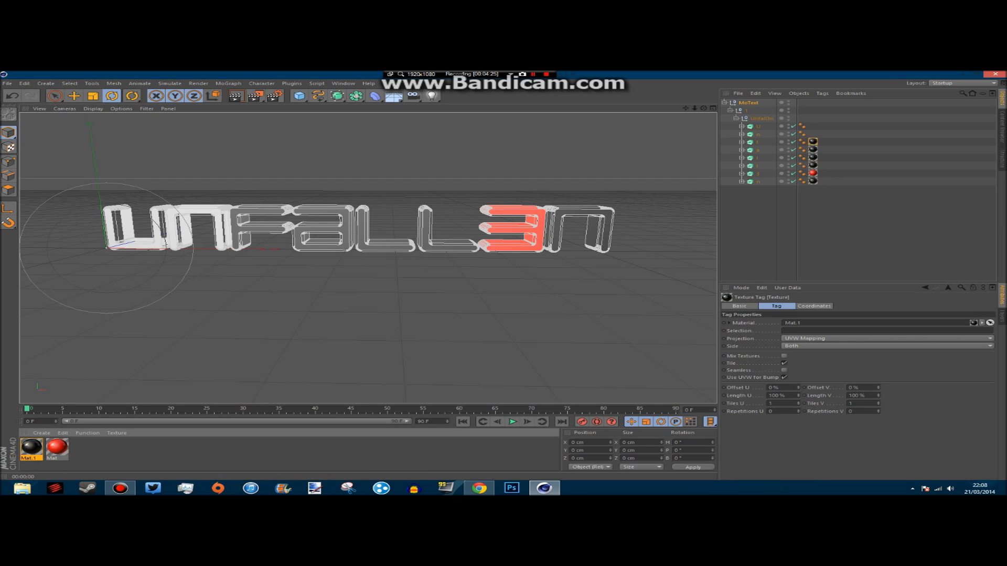
left_click_drag(32, 446, 813, 134)
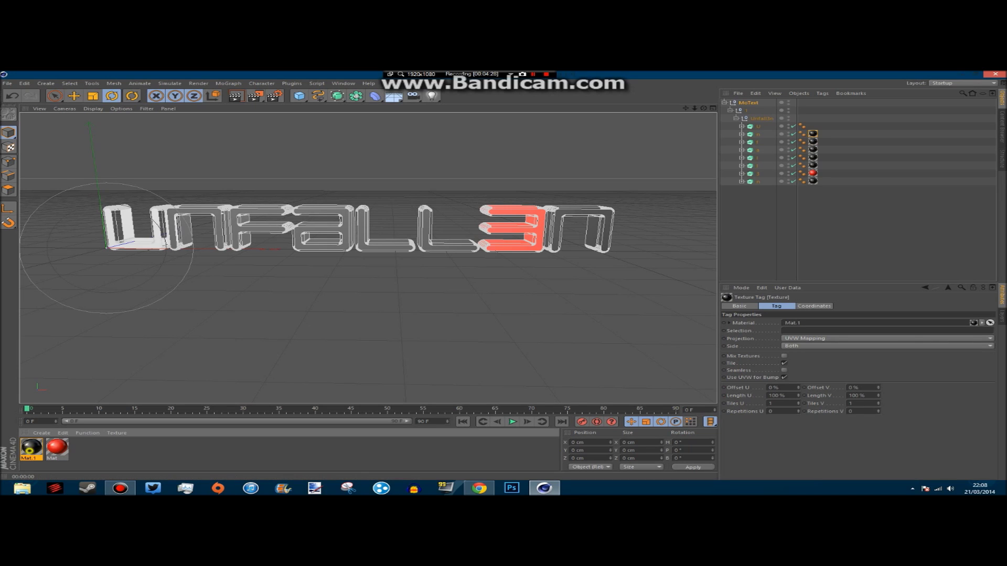
left_click_drag(164, 243, 163, 243)
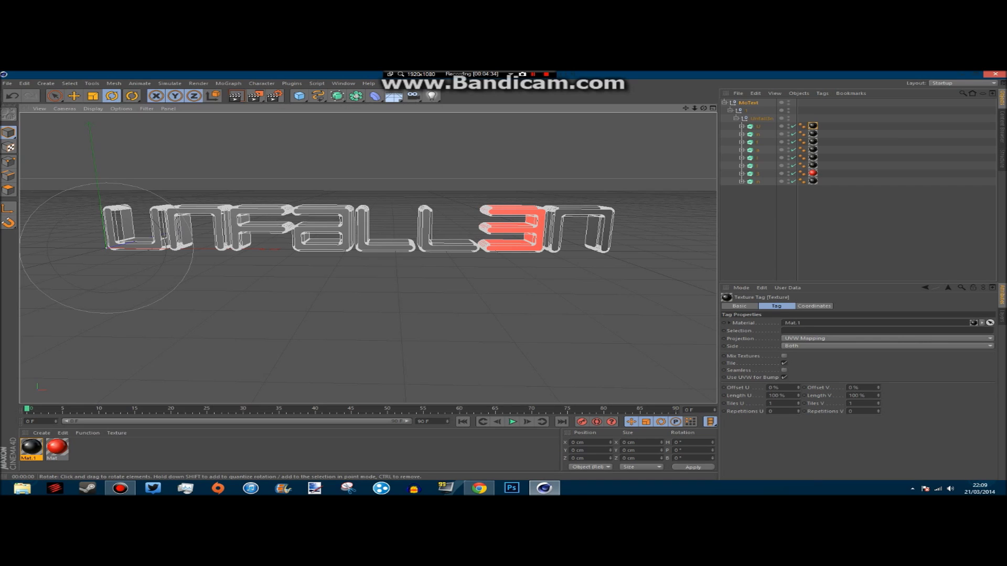
Step: Render the view from the front and from a rotated angle to preview the black and red letters
key("ctrl+r")
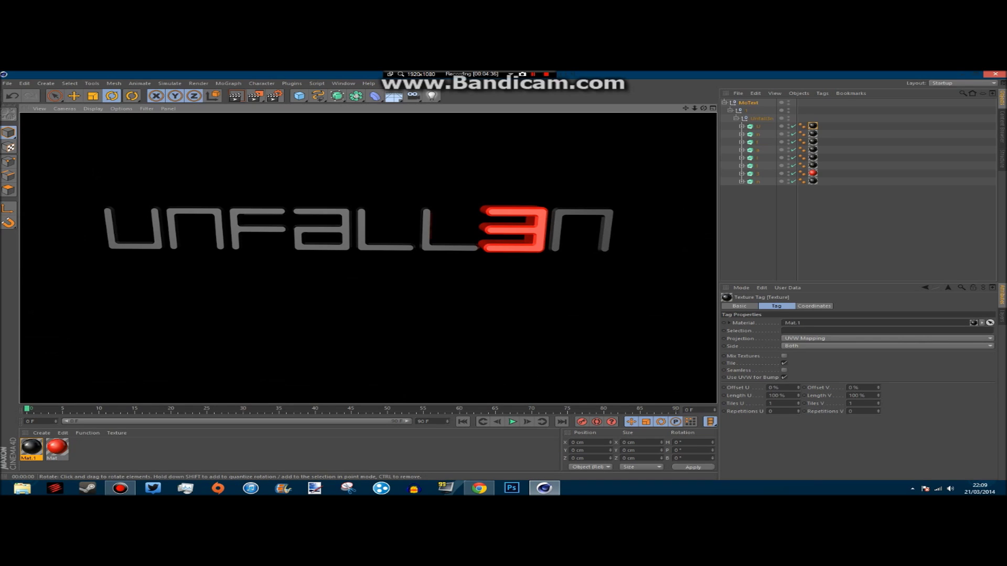
left_click_drag(703, 108, 632, 109)
left_click(235, 95)
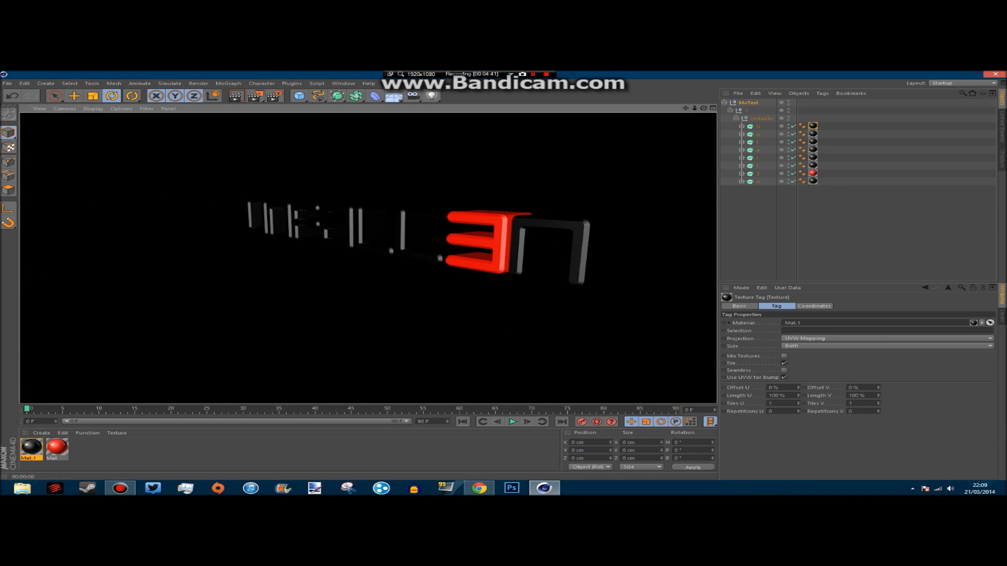
left_click_drag(705, 108, 726, 108)
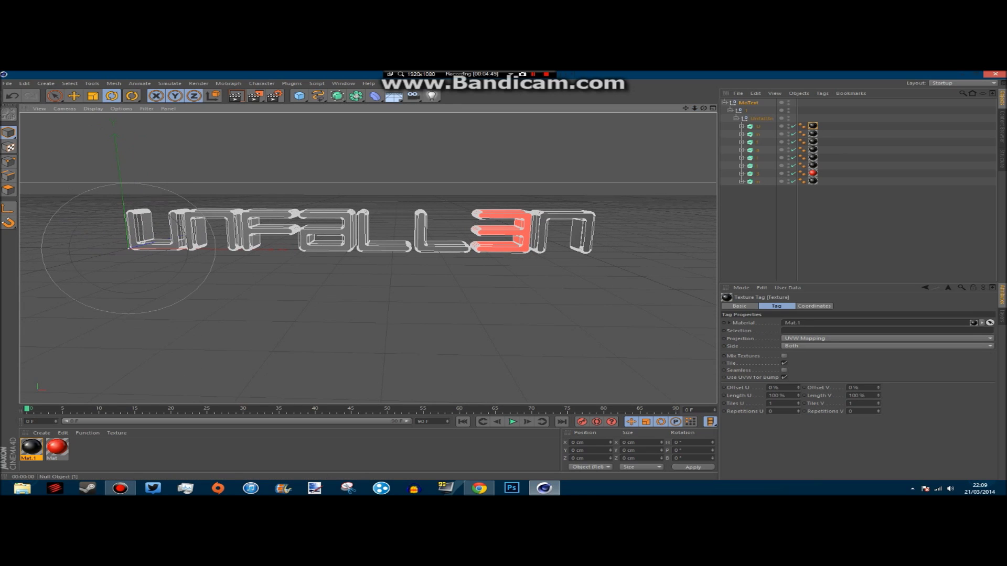
Step: Collapse the MoText hierarchy, add a MoGraph PolyFX object, and nest it under MoText
left_click(724, 103)
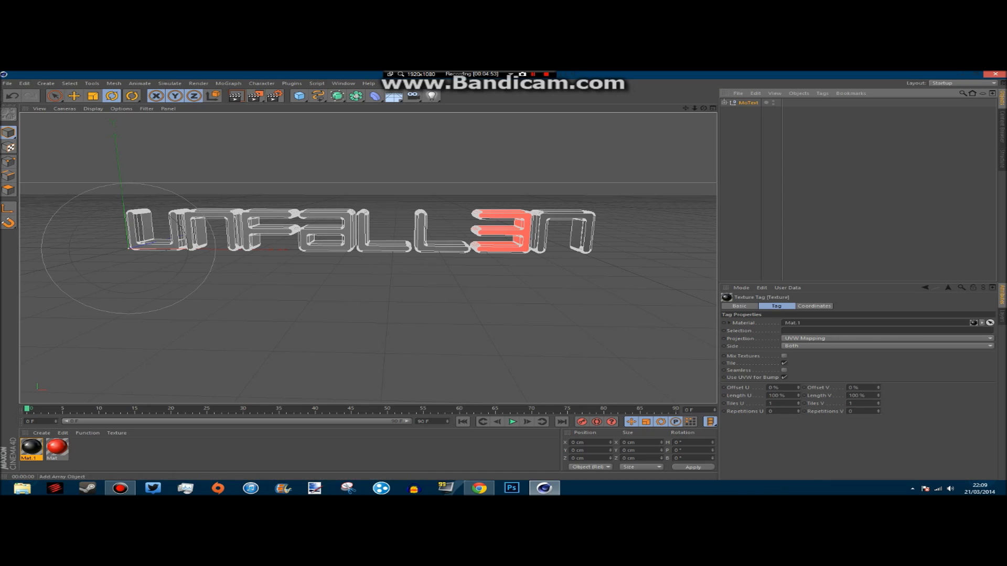
left_click(228, 83)
left_click(235, 209)
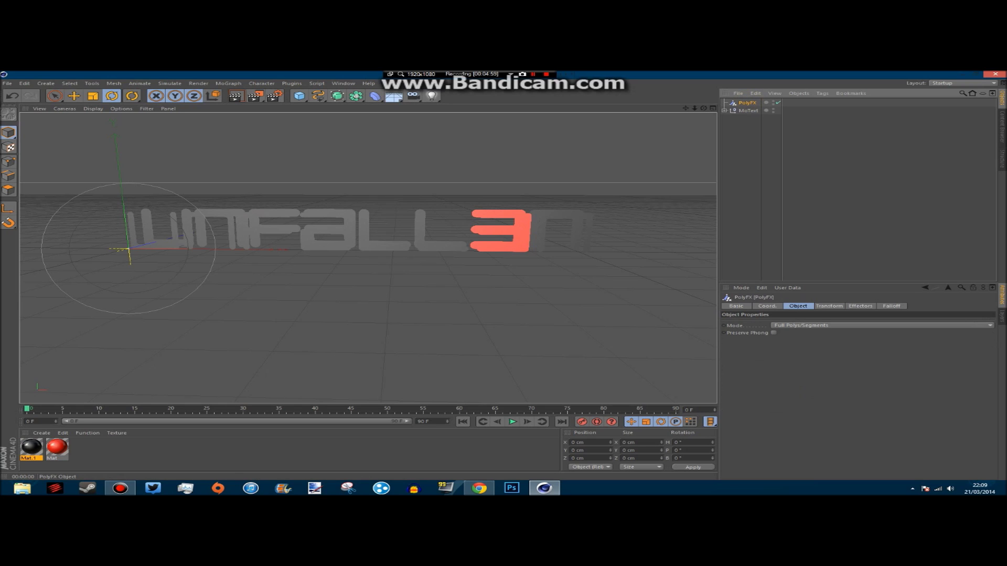
left_click_drag(746, 103, 748, 110)
left_click(730, 118)
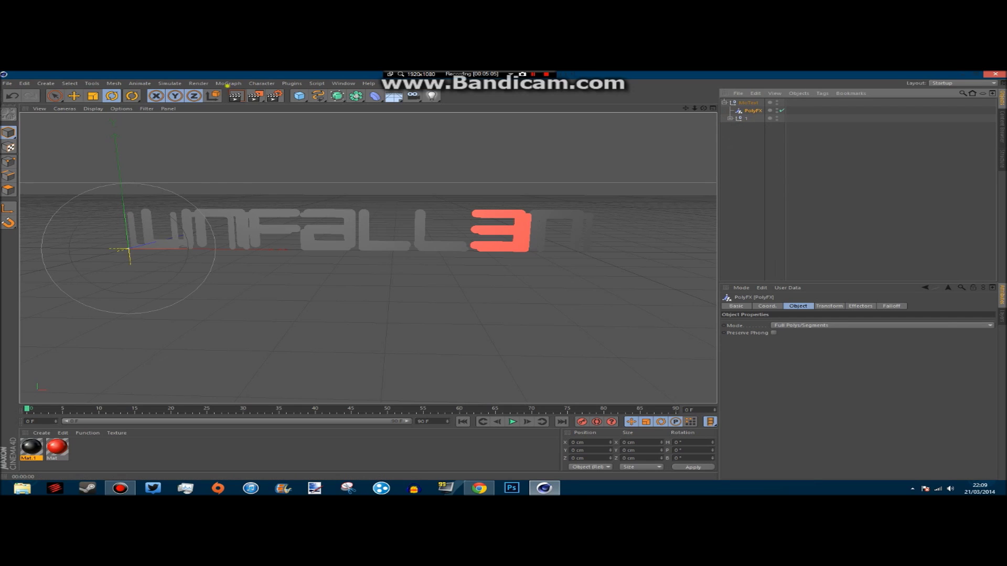
Step: Add a MoGraph Random effector affecting the PolyFX and nest it under the PolyFX object
left_click(229, 83)
mouse_move(251, 96)
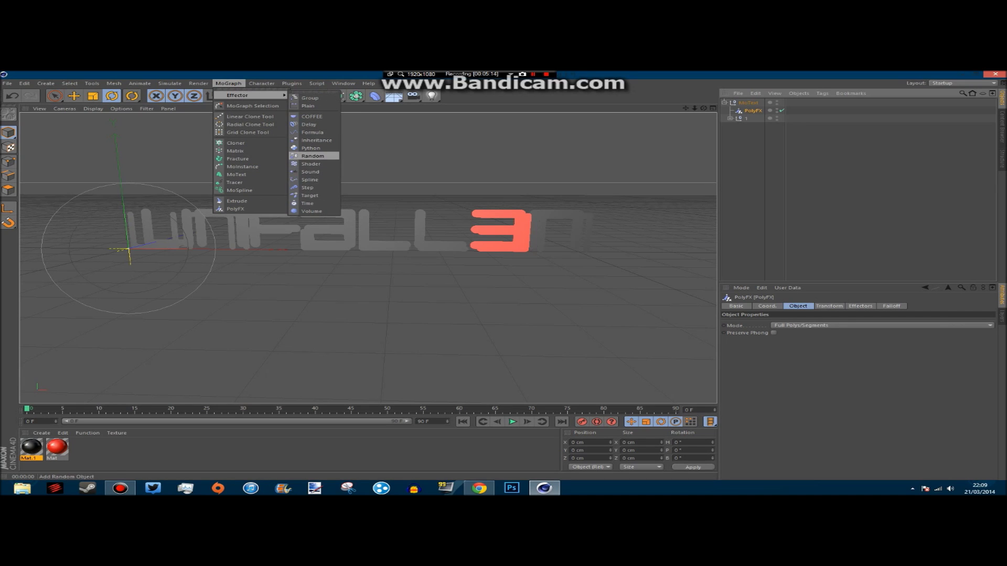
left_click(313, 156)
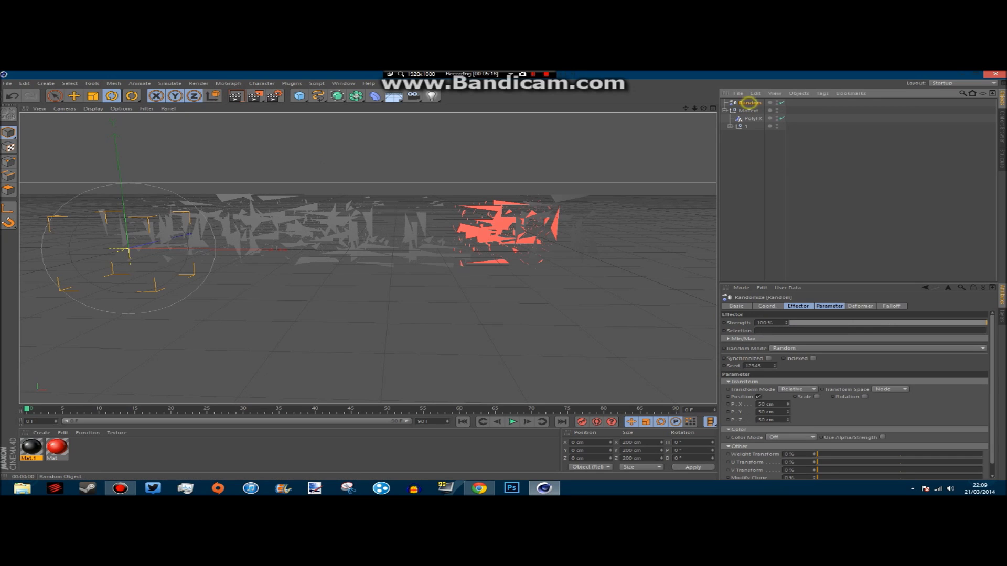
left_click_drag(750, 103, 753, 119)
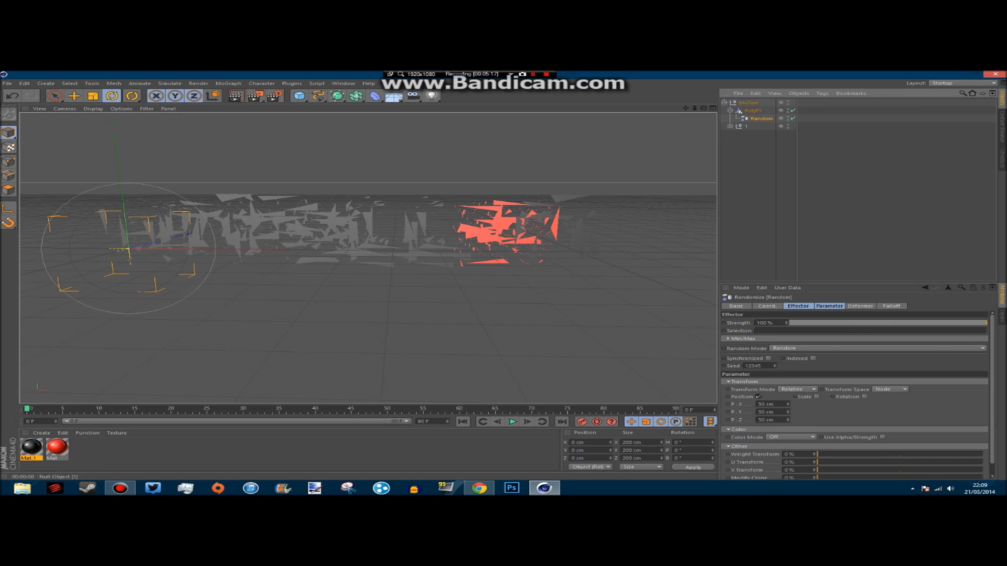
Step: Set the Random effector's strength to 0%
mouse_move(797, 323)
left_mouse_down()
mouse_move(984, 323)
mouse_move(789, 323)
left_mouse_up()
left_click(824, 306)
left_click(798, 306)
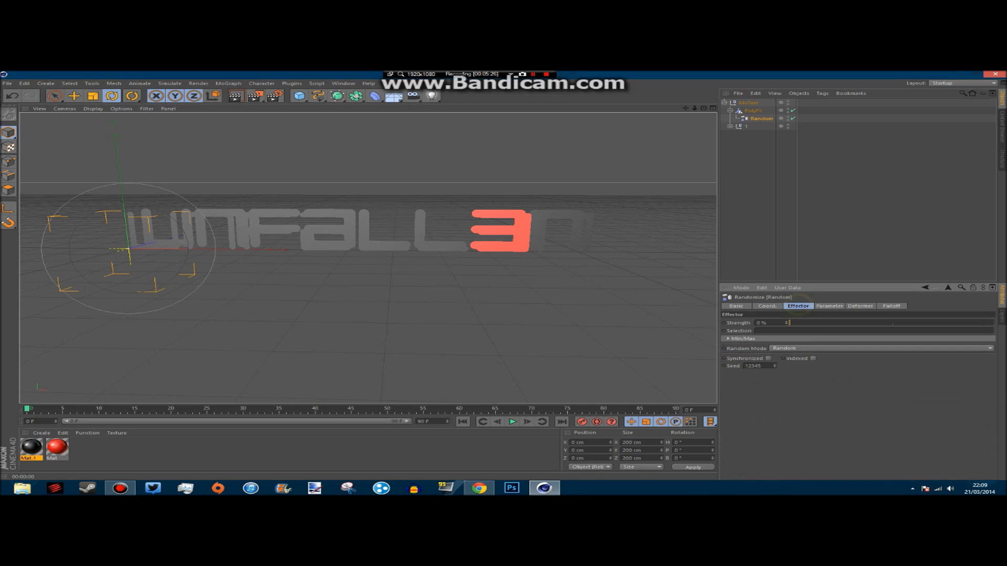
mouse_move(791, 322)
left_mouse_down()
mouse_move(961, 323)
mouse_move(789, 323)
left_mouse_up()
Step: Review the Random effector's parameter, deformer and falloff settings
left_click(829, 305)
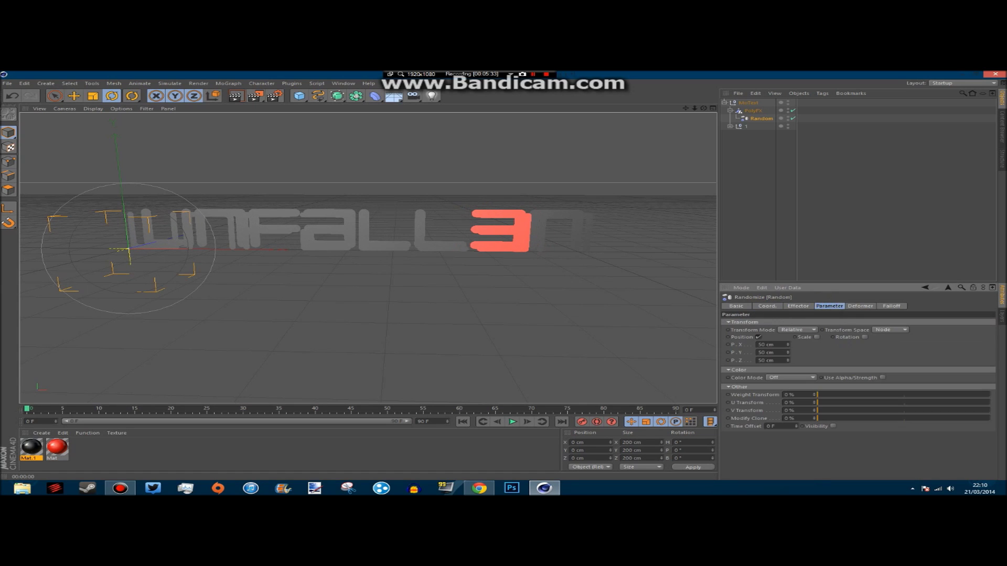
left_click(860, 306)
left_click(891, 305)
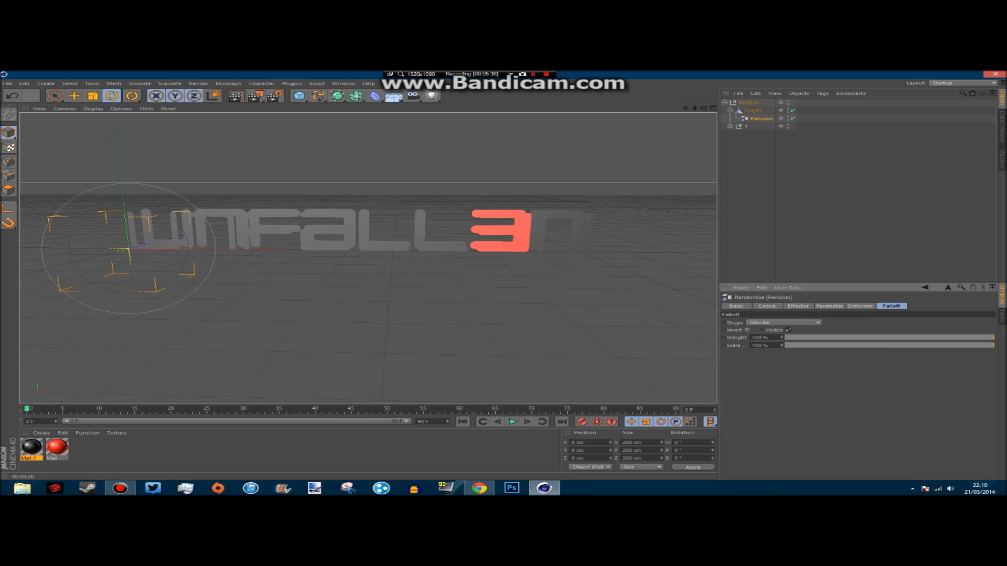
Step: Give the Random effector a spherical falloff enclosing the text and set its strength to 100%
left_click(784, 323)
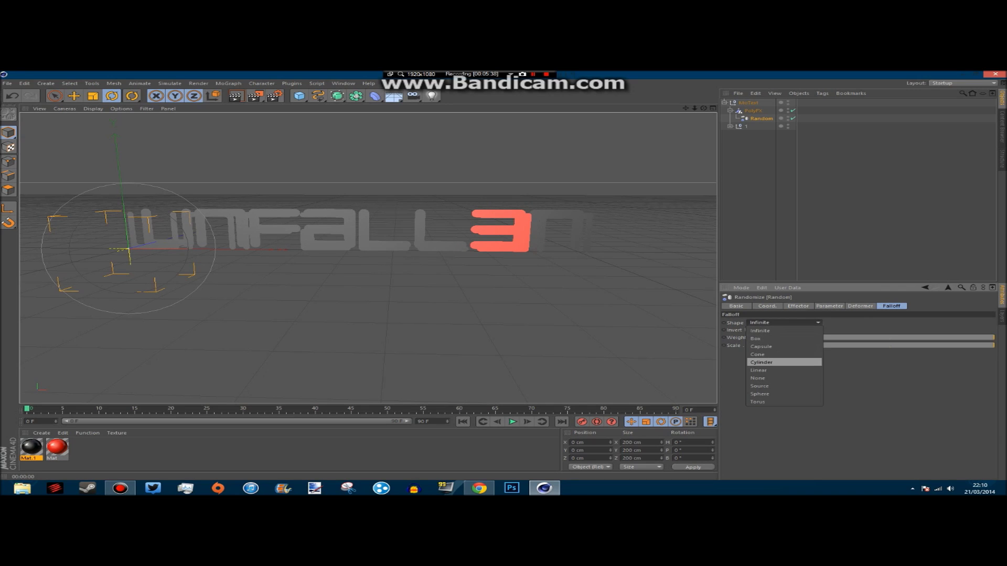
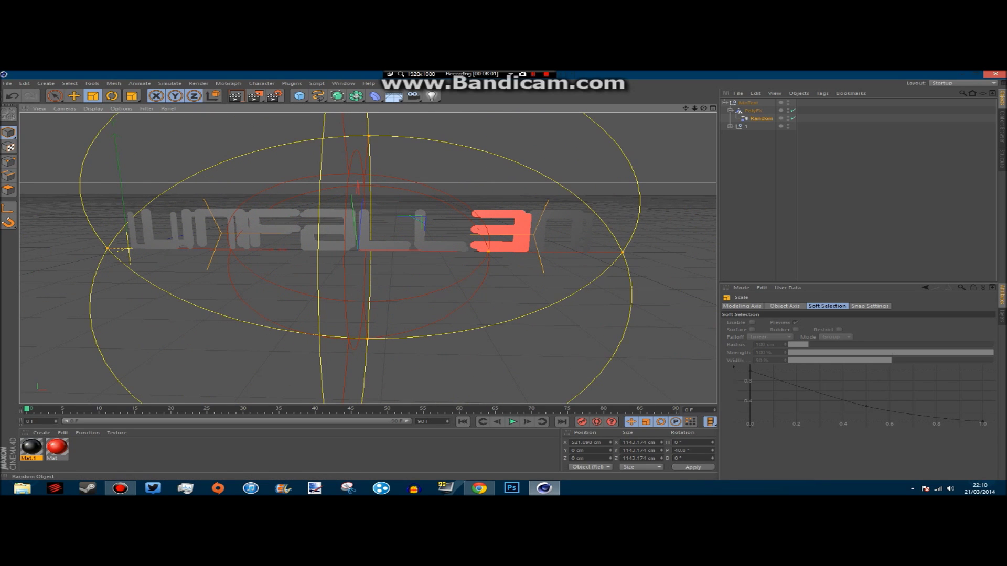
left_click(758, 118)
left_click(798, 306)
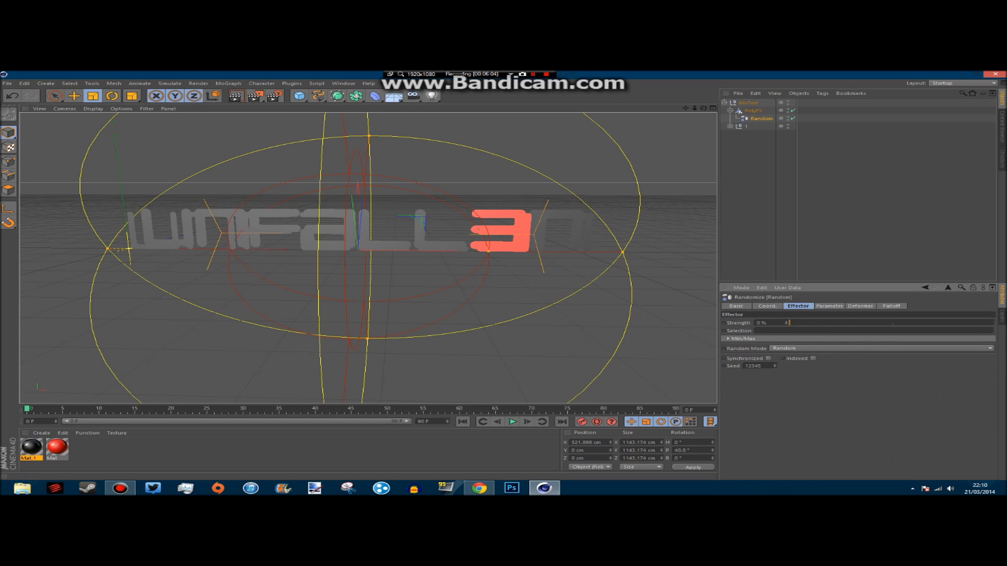
left_click_drag(791, 322, 994, 322)
Step: Shift the Random effector to X 525.888 cm and greatly increase its position offsets, to about 1230 cm in X and 6373 cm in Y
left_click(768, 306)
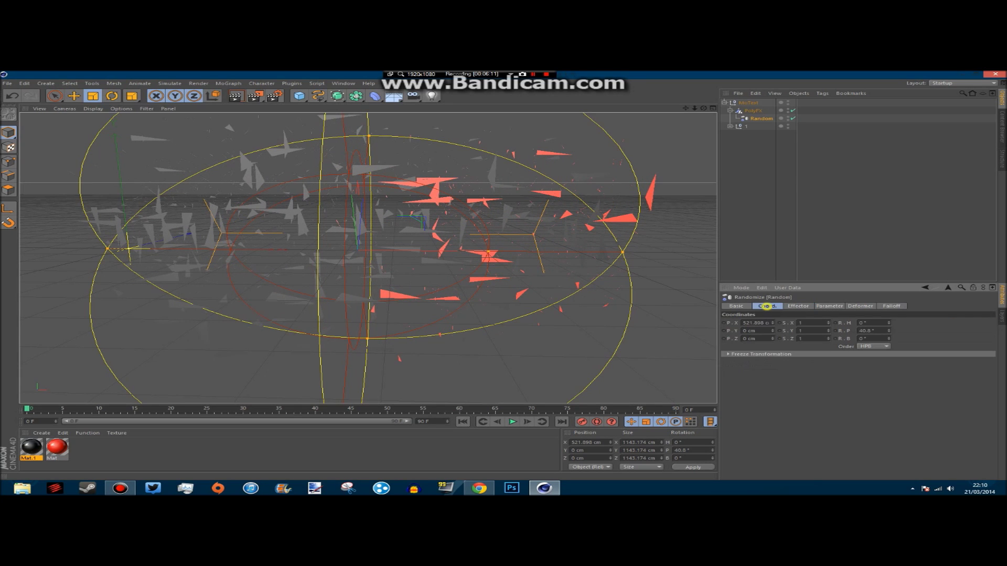
mouse_move(772, 323)
left_mouse_down()
mouse_move(773, 312)
mouse_move(773, 320)
left_mouse_up()
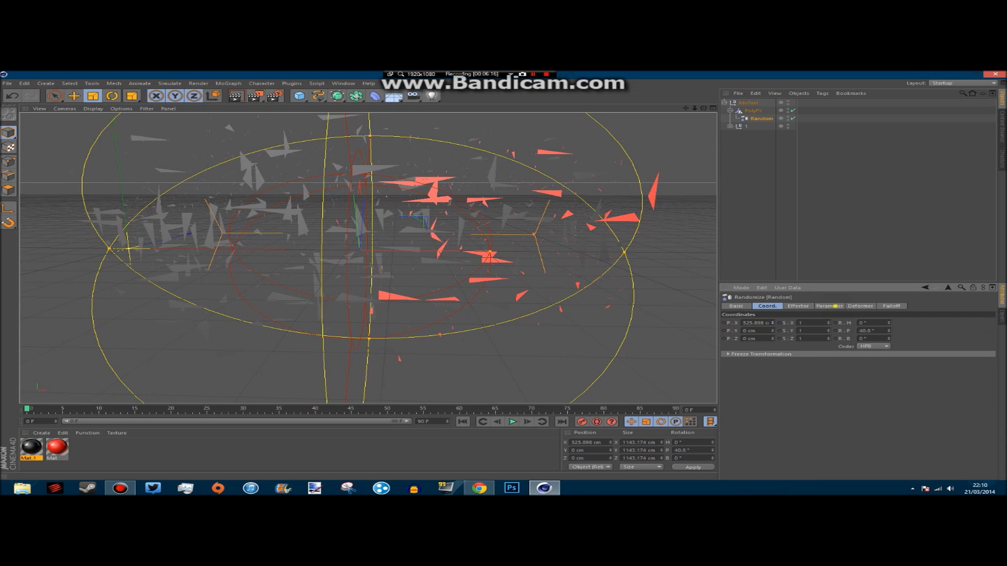
left_click(830, 306)
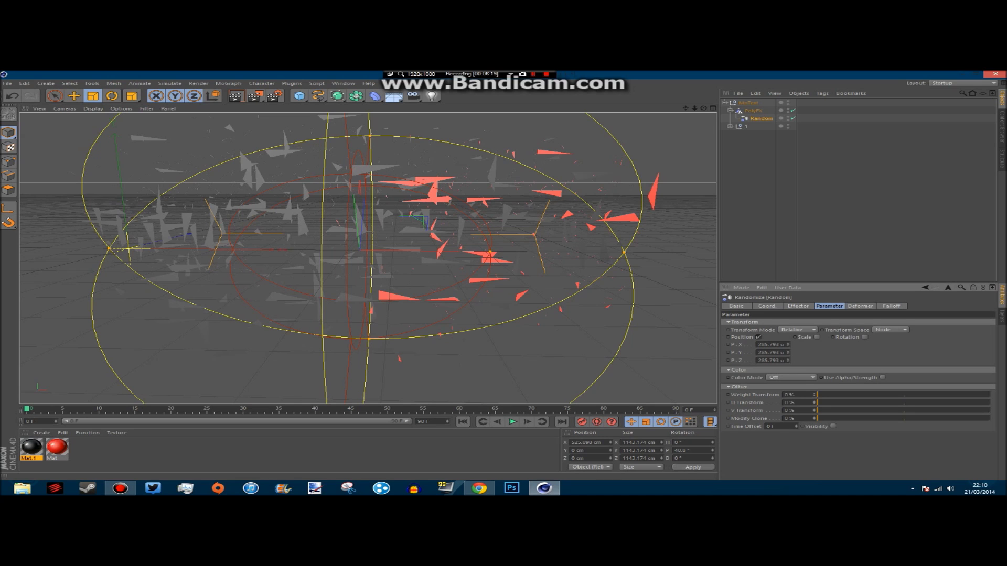
left_click_drag(788, 345, 789, 275)
left_click_drag(785, 352, 787, 330)
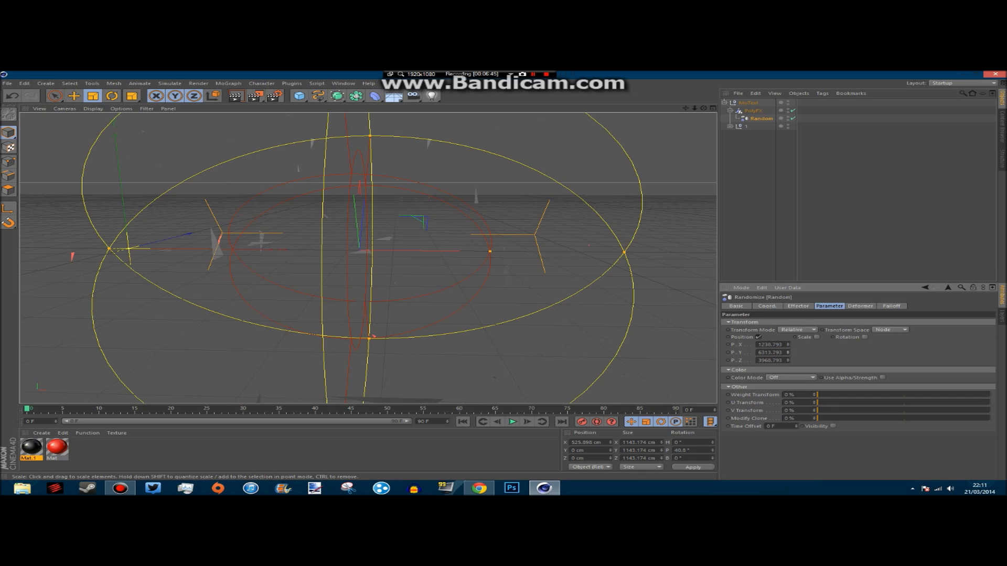
Step: Return the Random effector's strength to 0%
left_click(797, 306)
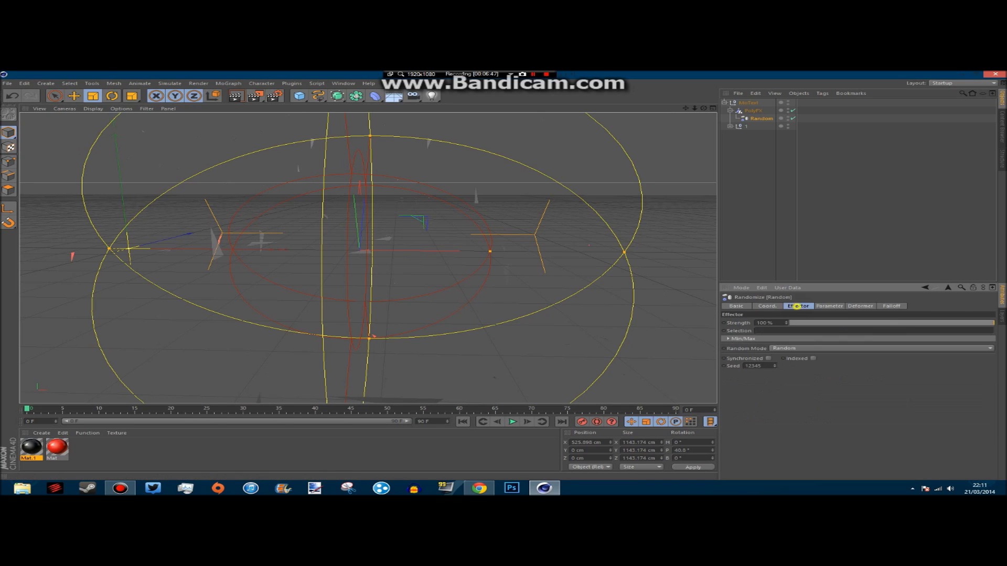
left_click_drag(993, 323, 790, 322)
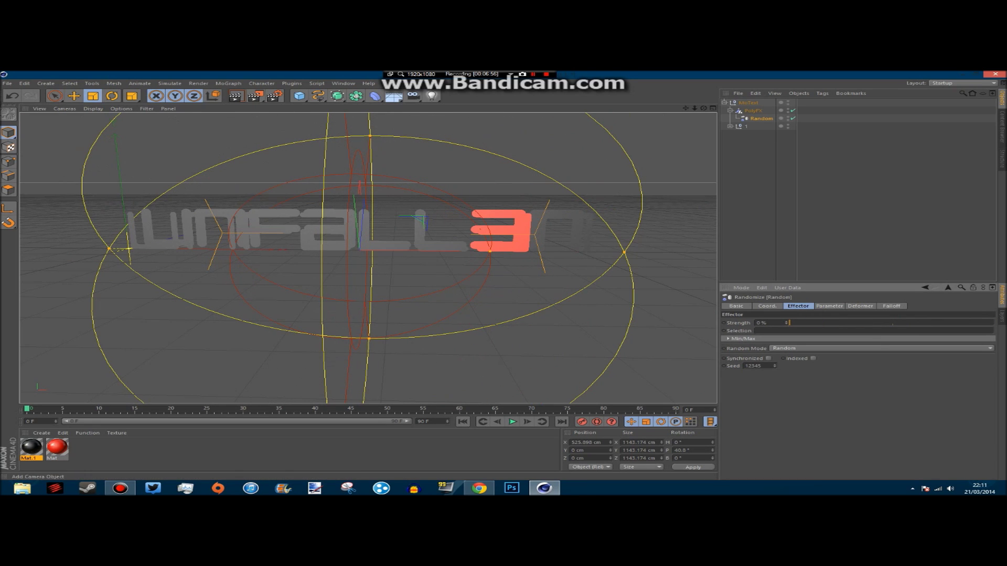
Step: Add a light, place it in front of the text at about X 440 cm, and preview-render the lit text from two angles
left_click(431, 96)
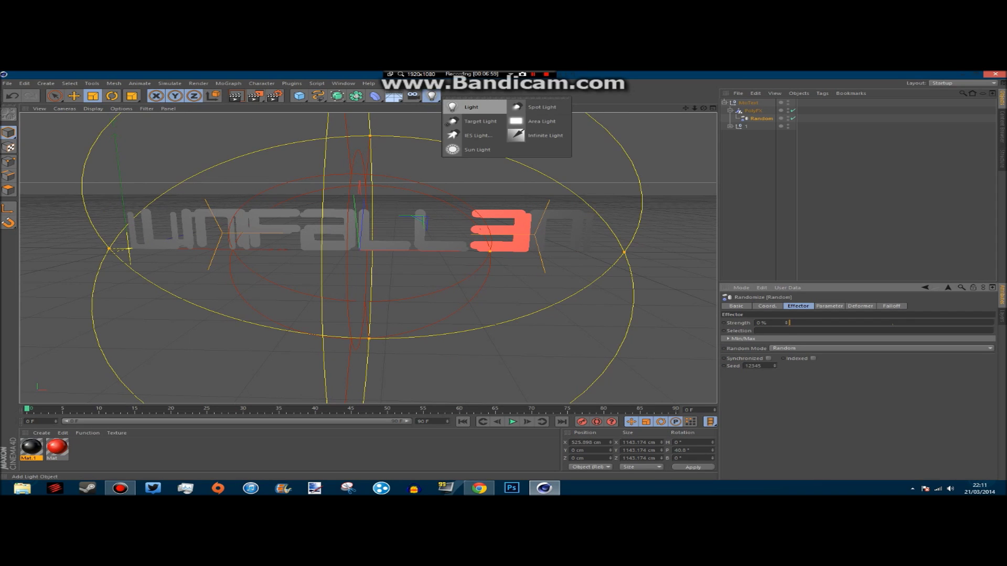
left_click(467, 107)
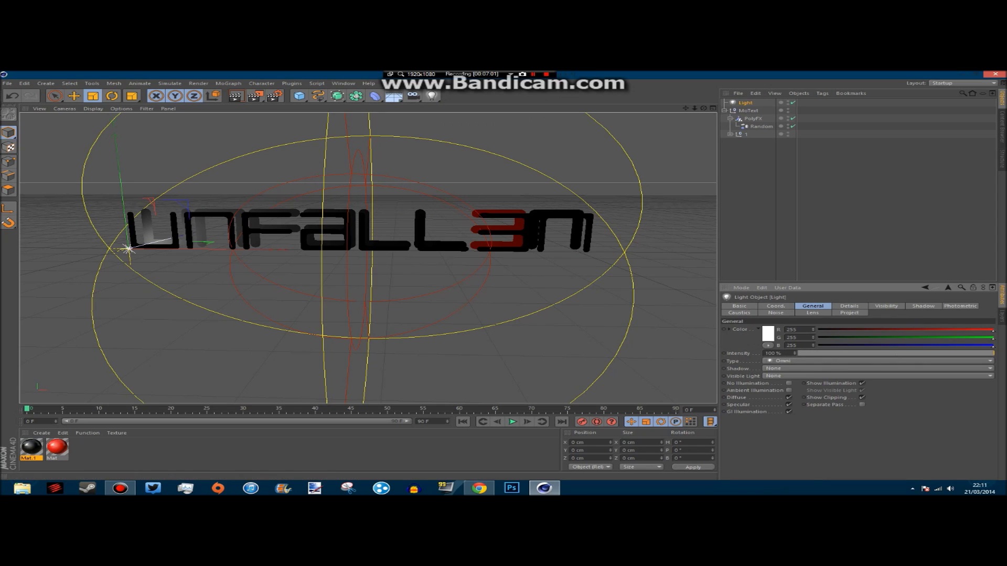
left_click(74, 95)
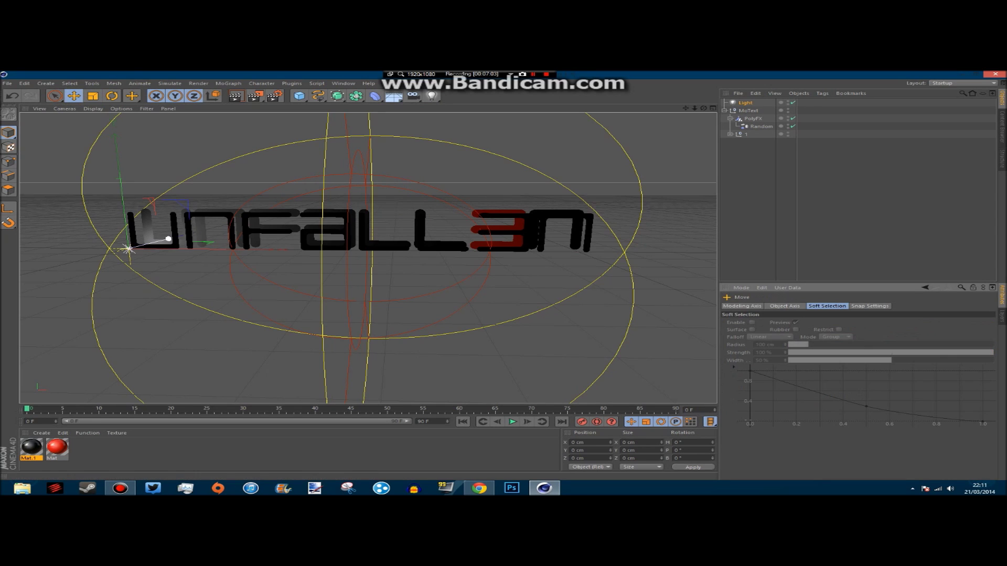
left_click_drag(156, 241, 362, 274)
left_click_drag(292, 274, 143, 405)
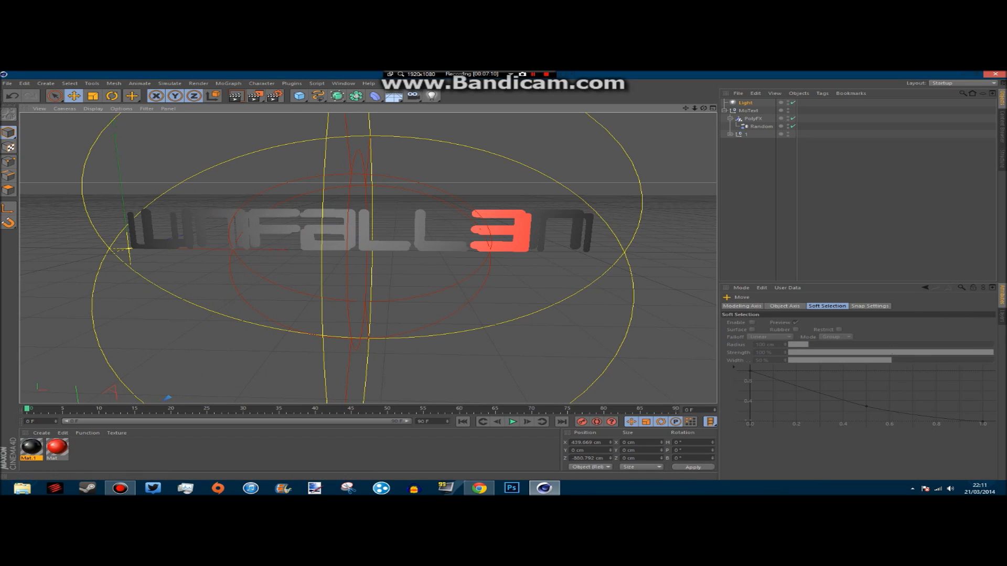
key("ctrl+r")
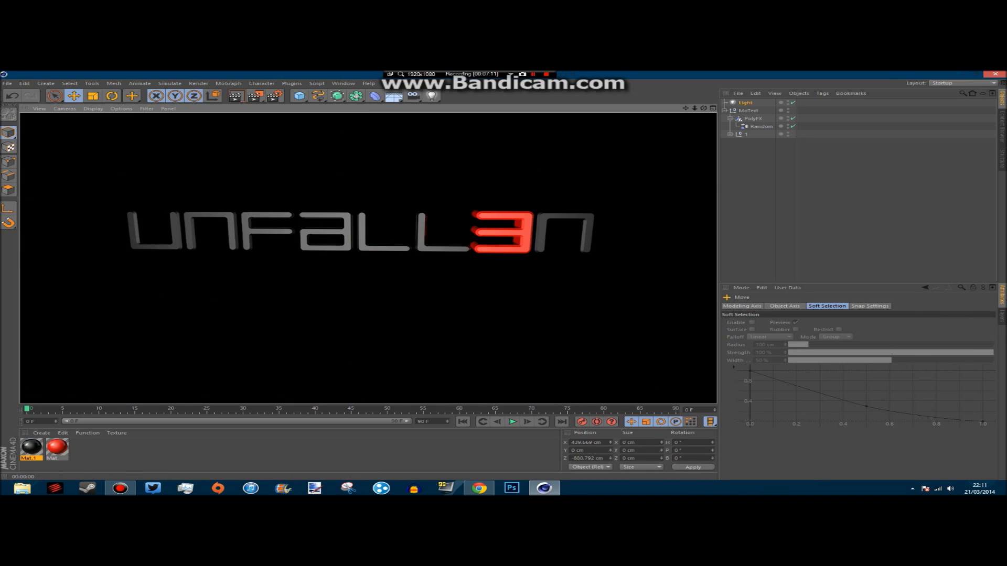
left_click_drag(703, 108, 624, 118)
key("ctrl+r")
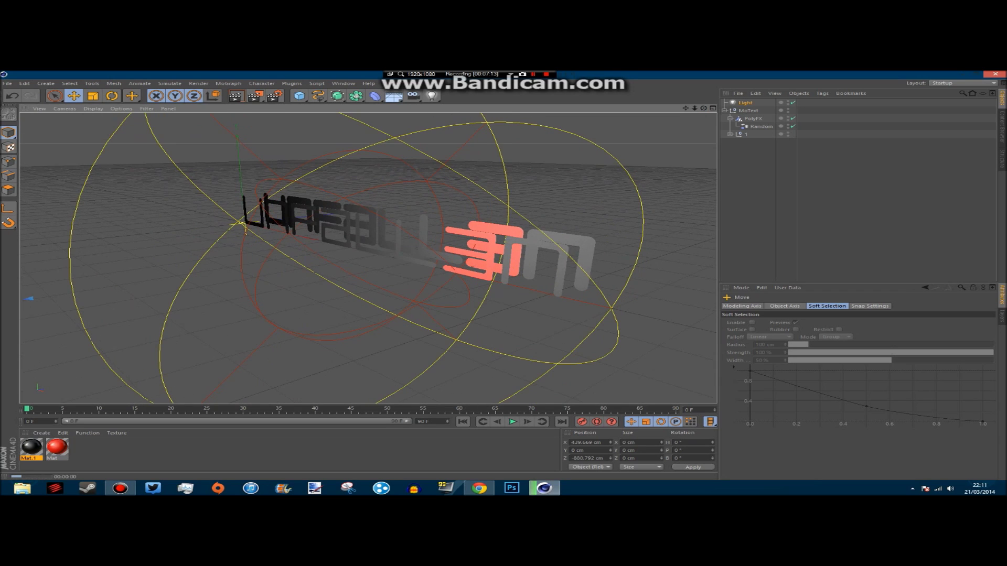
left_click_drag(703, 108, 637, 111)
Step: Add a second light and position it above and in front of the text, at about X 508 cm and Y 272 cm
left_click(432, 96)
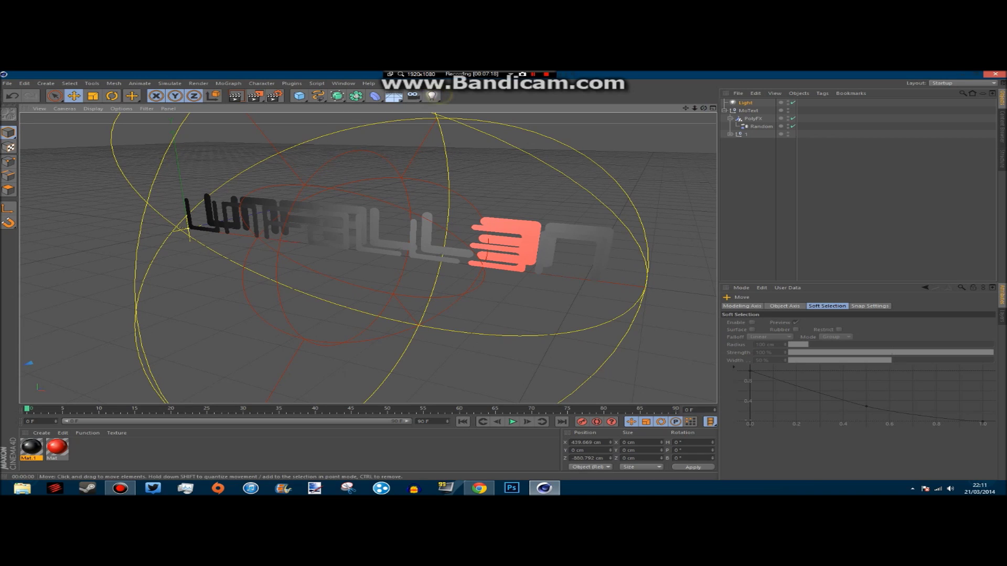
left_click_drag(187, 229, 76, 156)
left_click_drag(97, 232, 96, 230)
left_click_drag(107, 156, 323, 163)
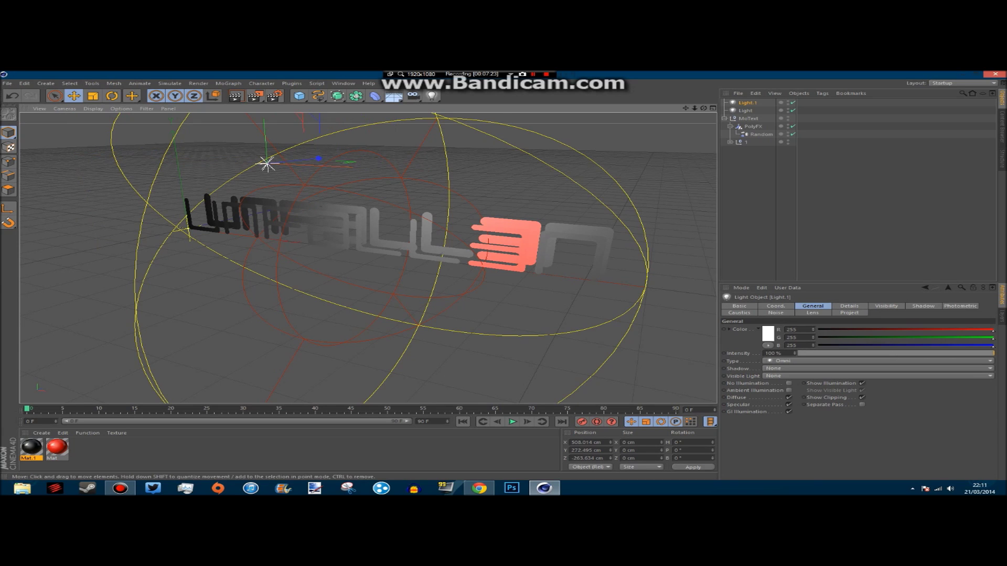
Step: Rotate the second light's pitch to about -48° and render a preview of the viewport
key("r")
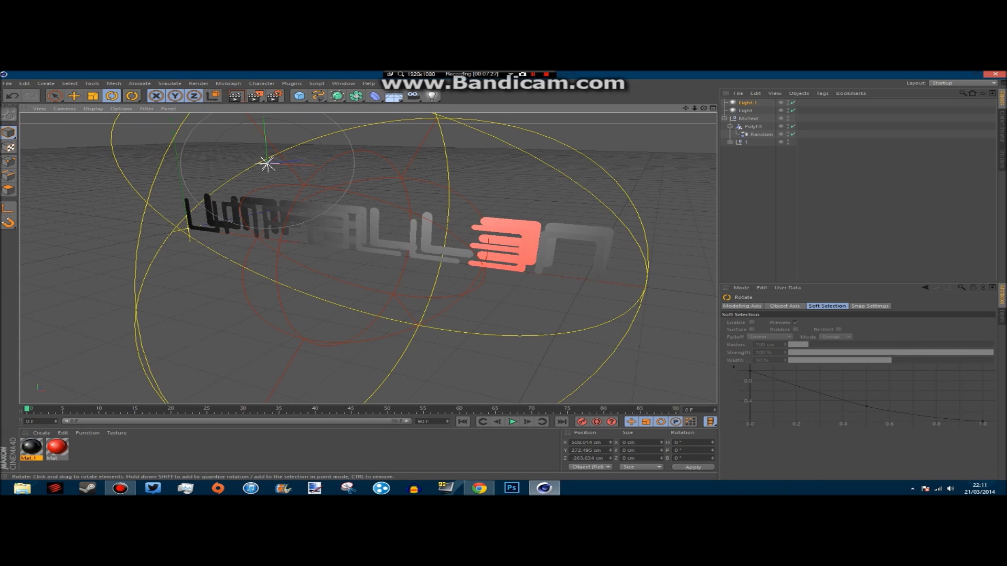
left_click_drag(368, 230, 189, 229, "alt")
mouse_move(288, 131)
left_mouse_down()
mouse_move(299, 176)
mouse_move(308, 172)
left_mouse_up()
left_click_drag(314, 246, 475, 243, "alt")
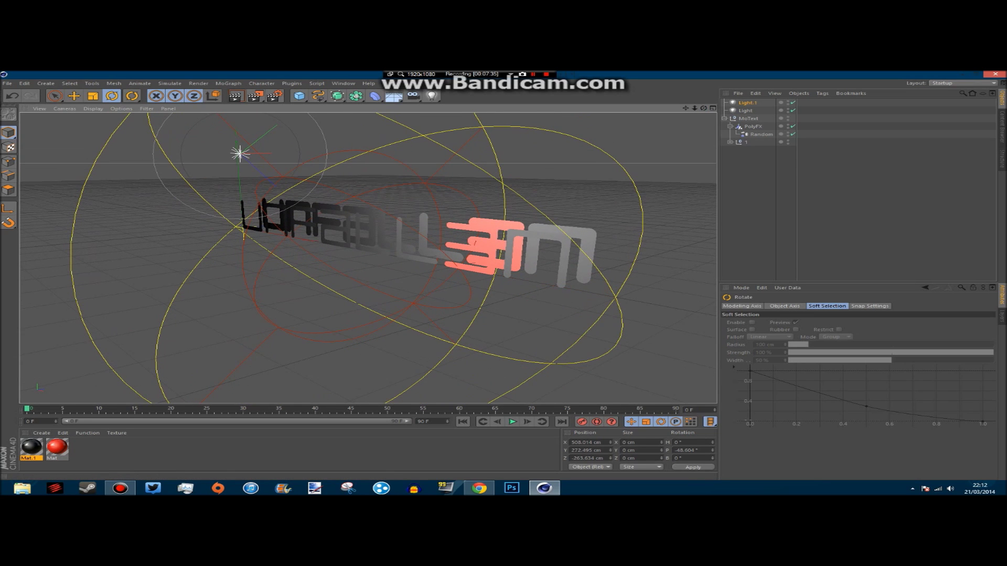
key("ctrl+r")
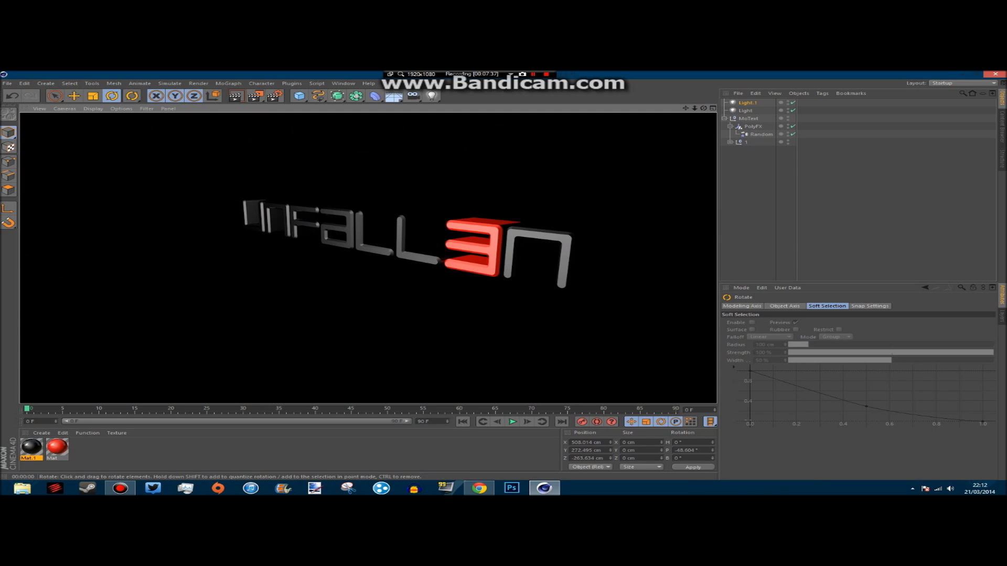
Step: Move the second light along X to about -1087 cm, beyond the start of the text, and render another preview
left_click(74, 96)
left_click_drag(283, 153, 92, 158)
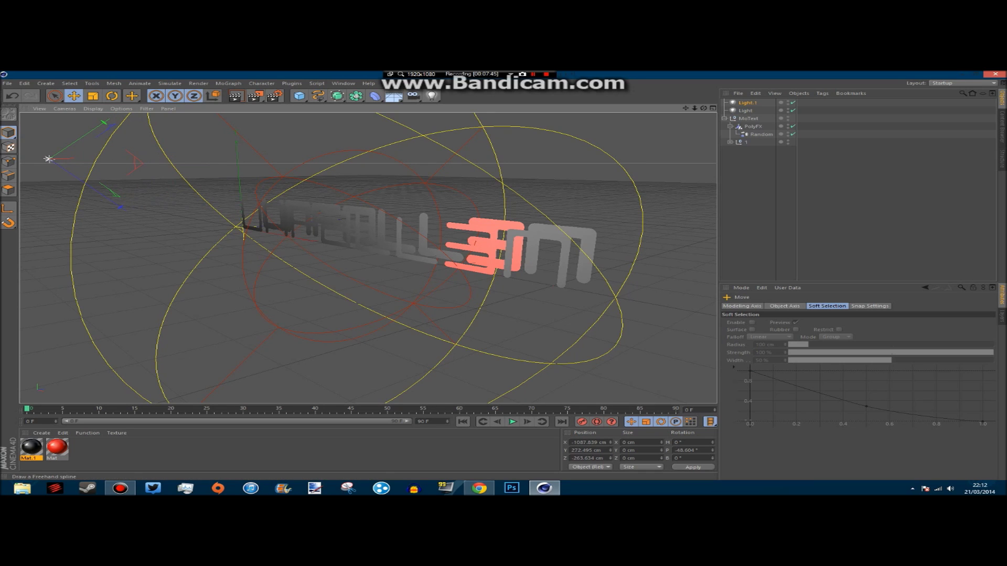
key("ctrl+r")
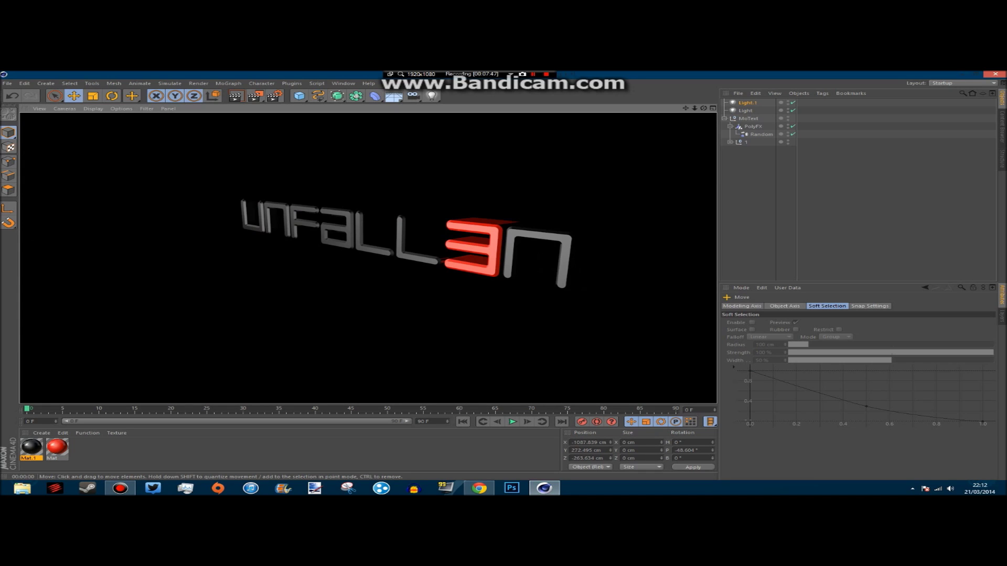
Step: Add a standard camera from a frontal view of the whole text and make it the active view
left_click_drag(703, 109, 760, 105)
left_click_drag(422, 243, 398, 242, "alt")
scroll(422, 243, "down", 4)
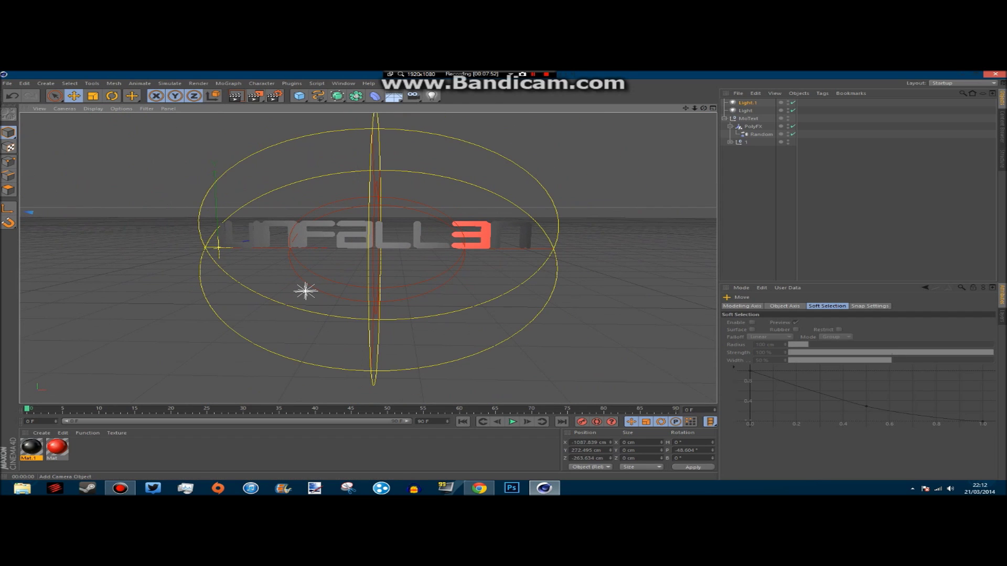
left_click(413, 95)
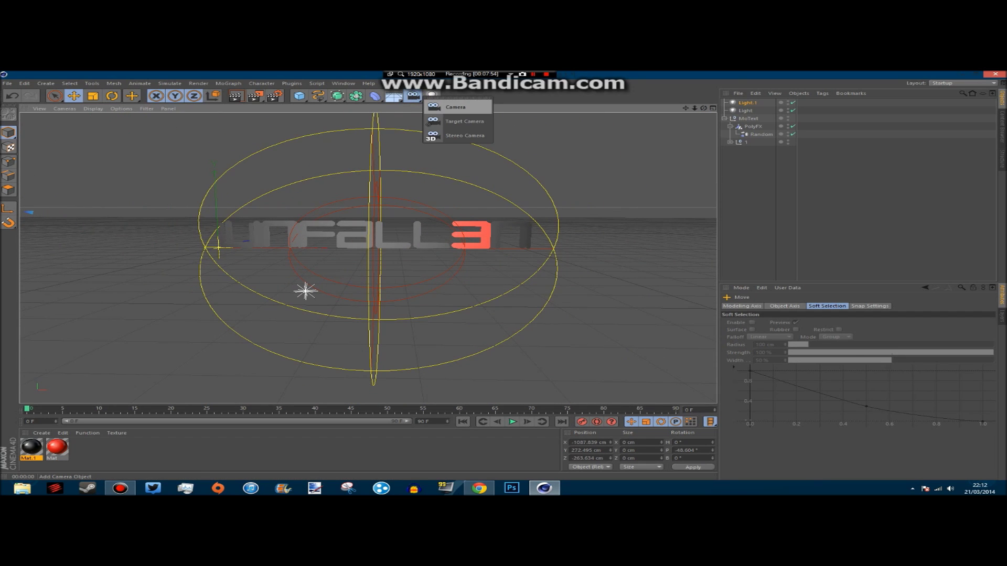
left_click(455, 107)
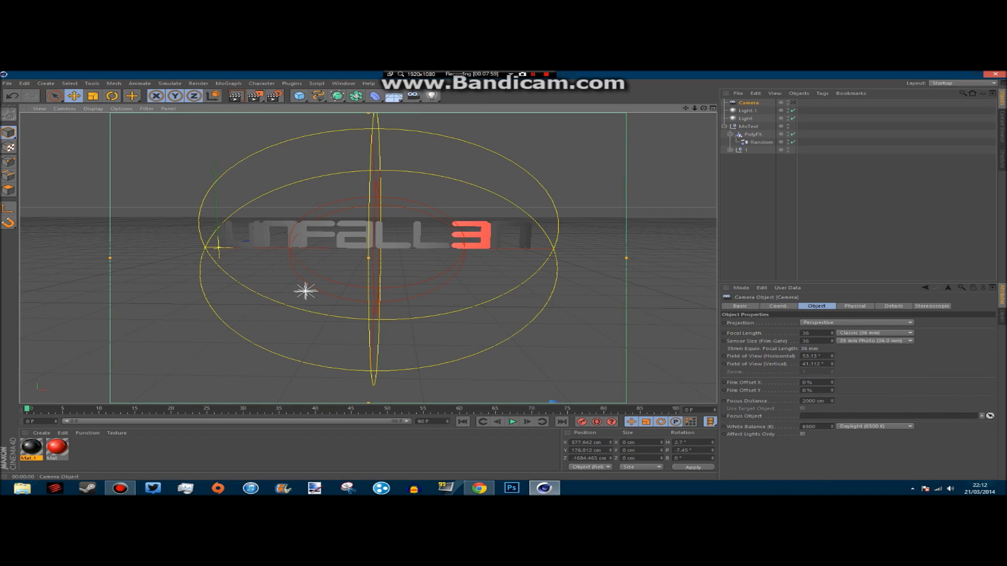
left_click(792, 103)
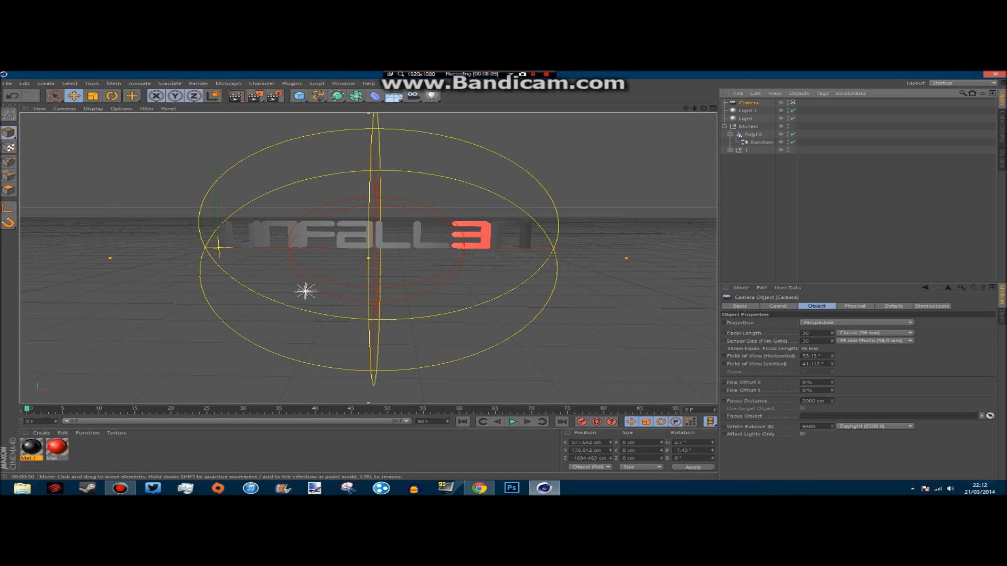
Step: Angle the camera close to the first letters of the text and record its starting keyframe at frame 0
left_click_drag(703, 108, 904, 103)
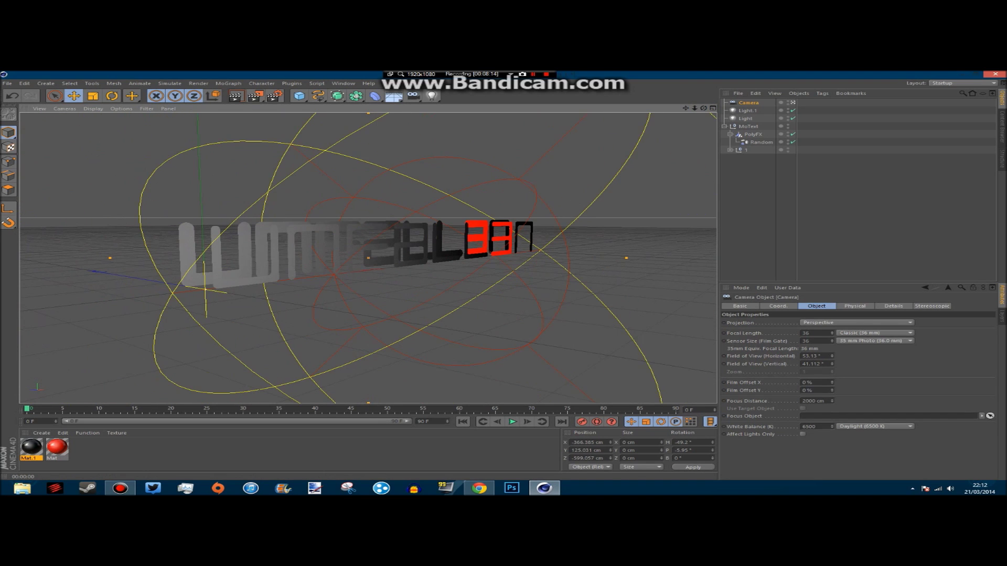
mouse_move(694, 108)
left_mouse_down()
mouse_move(744, 108)
mouse_move(695, 108)
left_mouse_up()
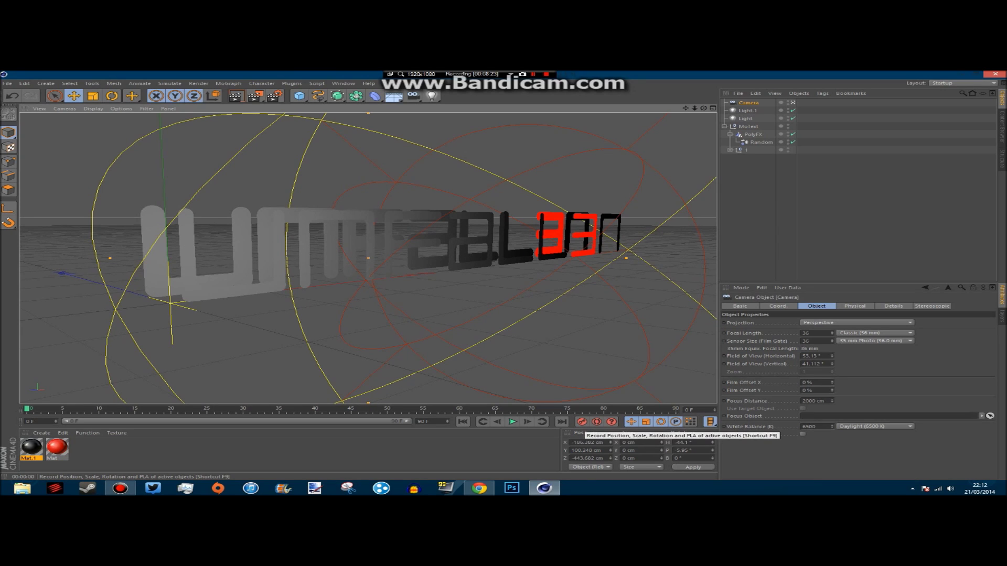
left_click(581, 422)
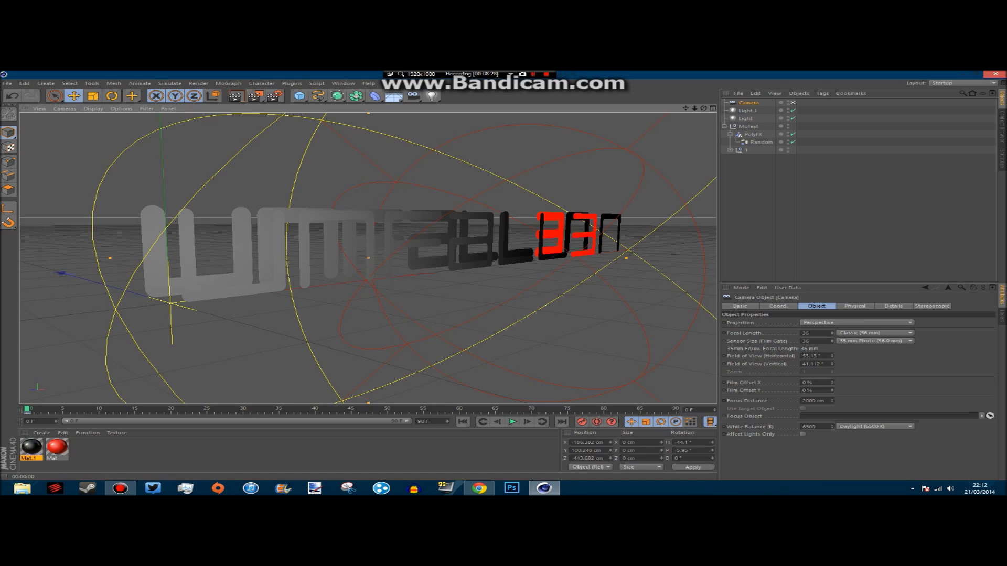
Step: At frame 50, angle the camera toward the last letters at about X 1438 cm, Z -1296 cm, heading 35.7°, and record a keyframe
left_click_drag(27, 409, 387, 409)
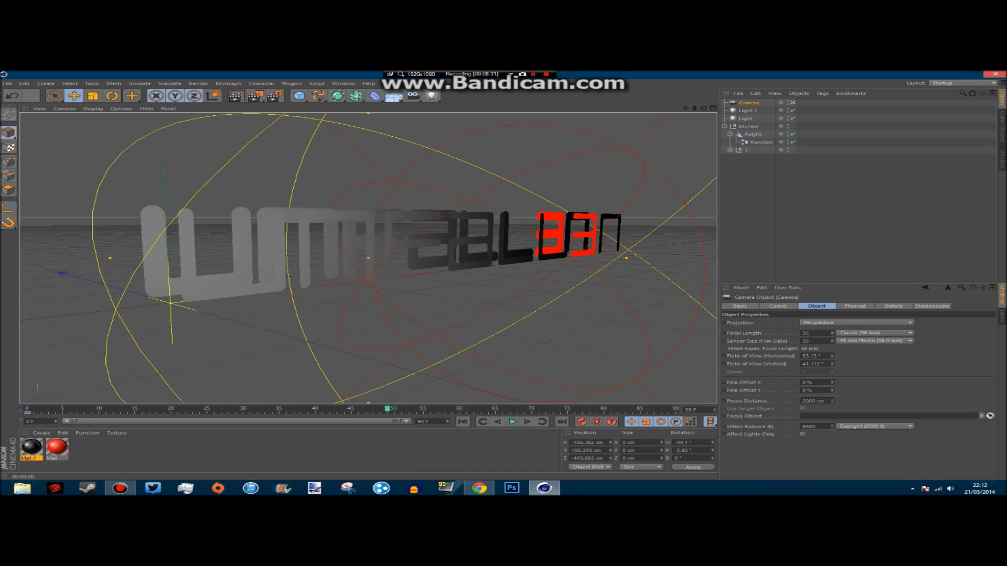
left_click_drag(703, 108, 889, 115)
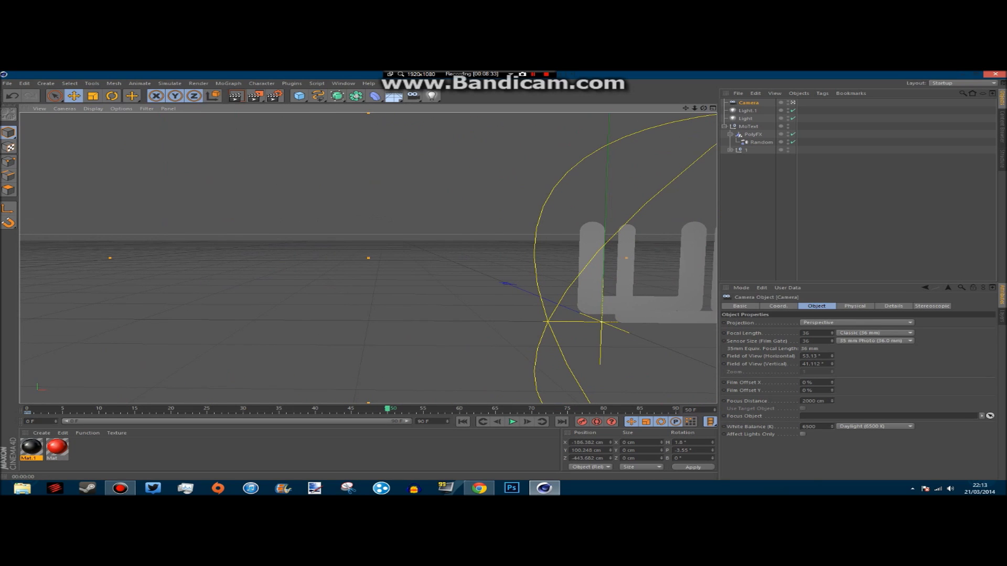
left_click_drag(685, 108, 246, 90)
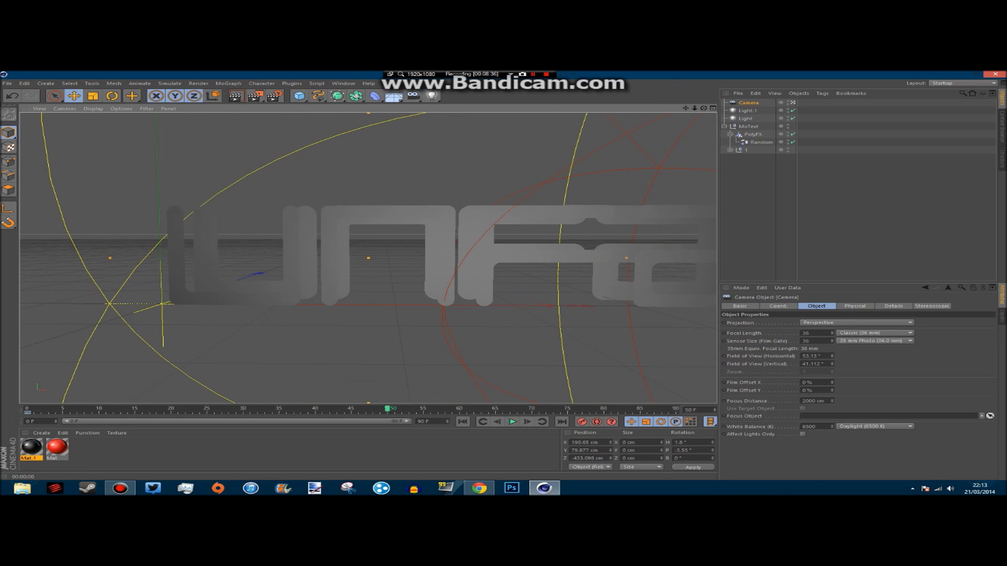
left_click_drag(695, 108, 516, 108)
left_click_drag(686, 109, 408, 100)
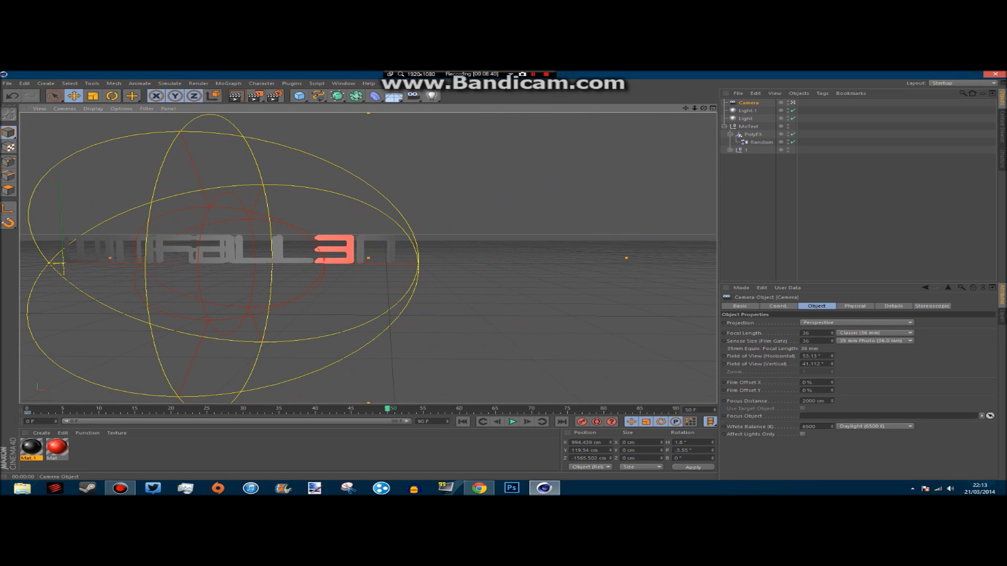
left_click_drag(704, 108, 681, 111)
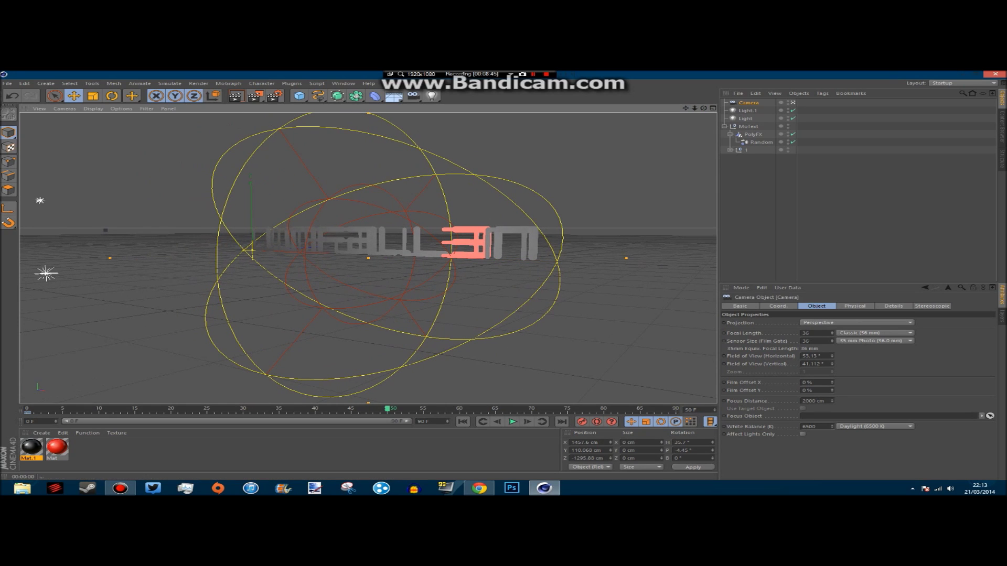
Step: Try to reposition the camera for a more frontal view of the whole text and record a keyframe at frame 85
left_click_drag(704, 108, 878, 94)
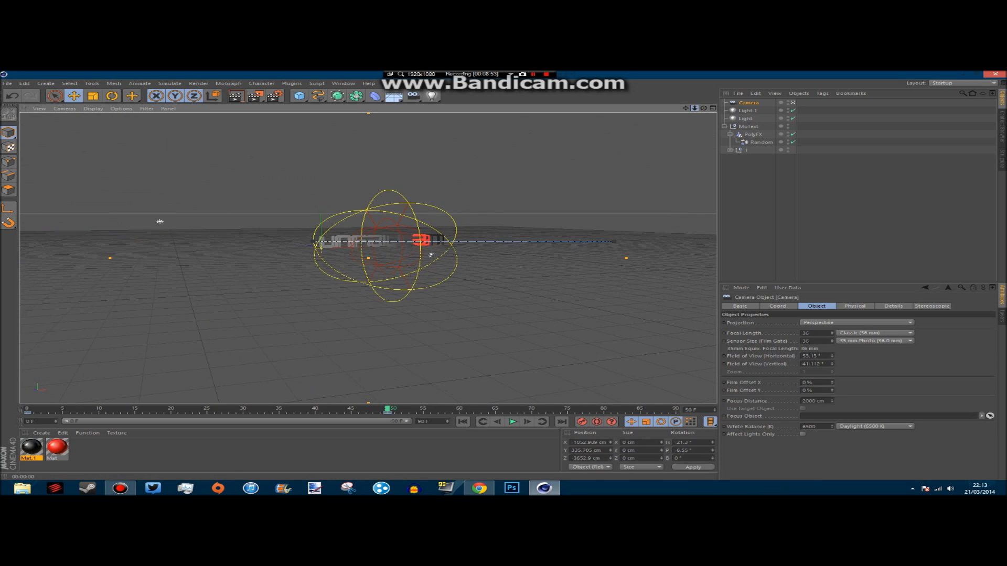
left_click_drag(695, 108, 654, 103)
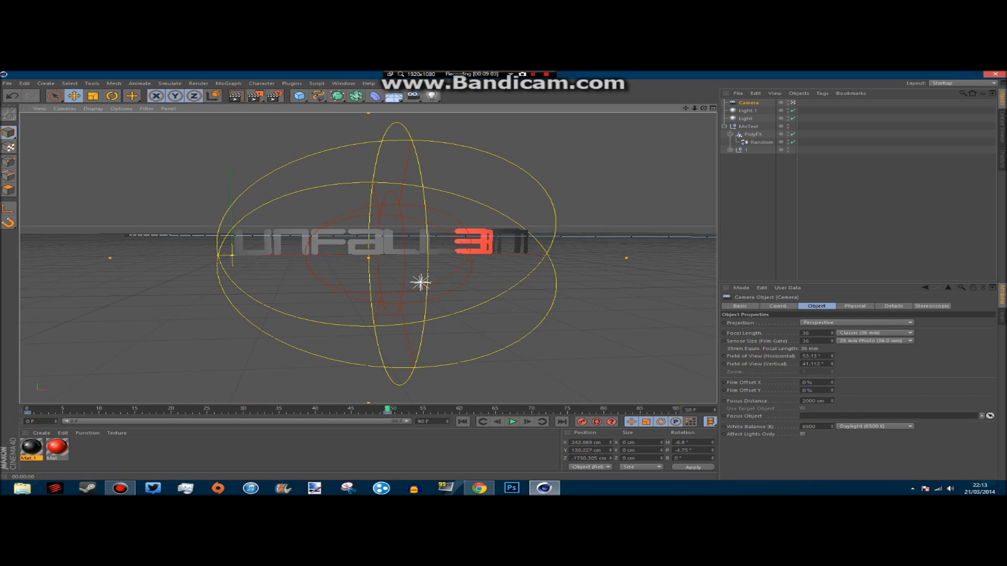
left_click_drag(387, 409, 640, 409)
left_click(582, 422)
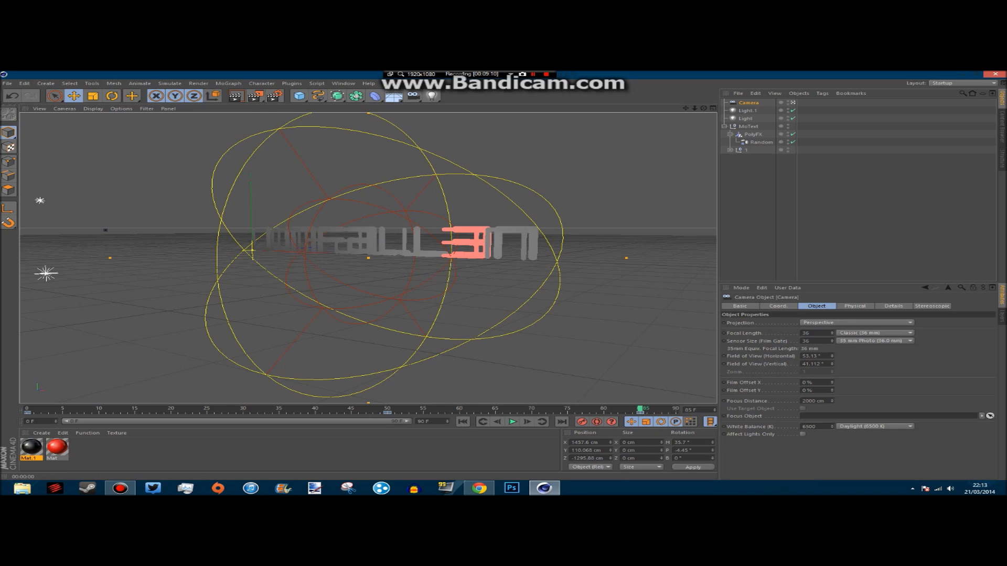
Step: Extend the animation length to 110 frames and show the full frame range in the timeline
left_click_drag(423, 422, 419, 422)
type("110")
key("Return")
left_click_drag(346, 421, 408, 421)
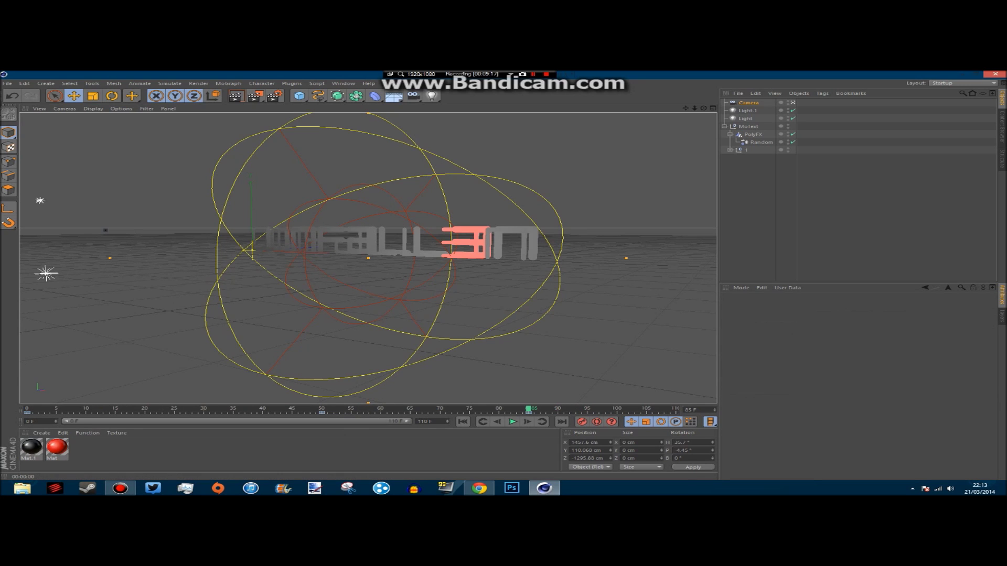
Step: Play the camera animation from frame 0 to check the movement between the keyframes
left_click_drag(529, 409, 27, 409)
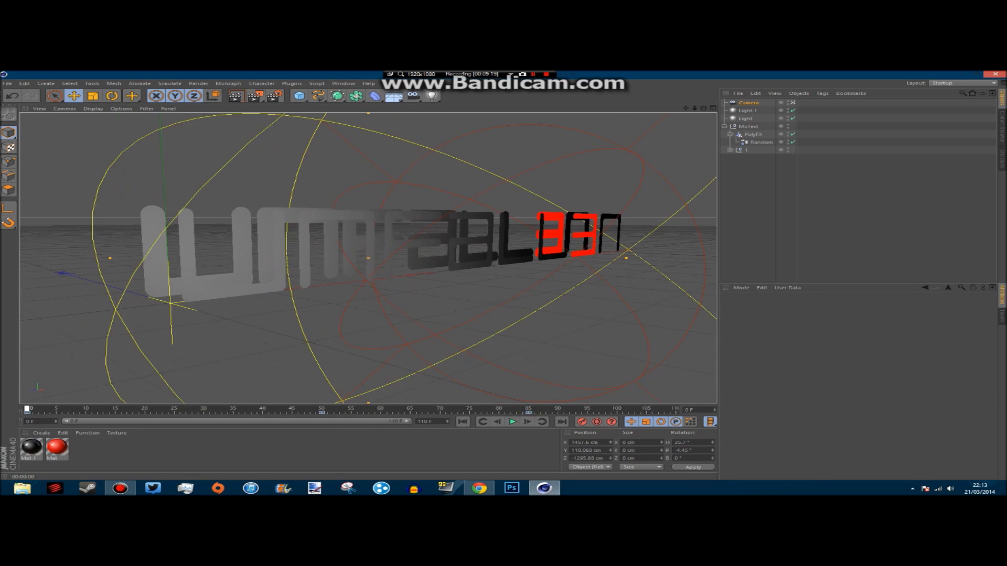
left_click(513, 422)
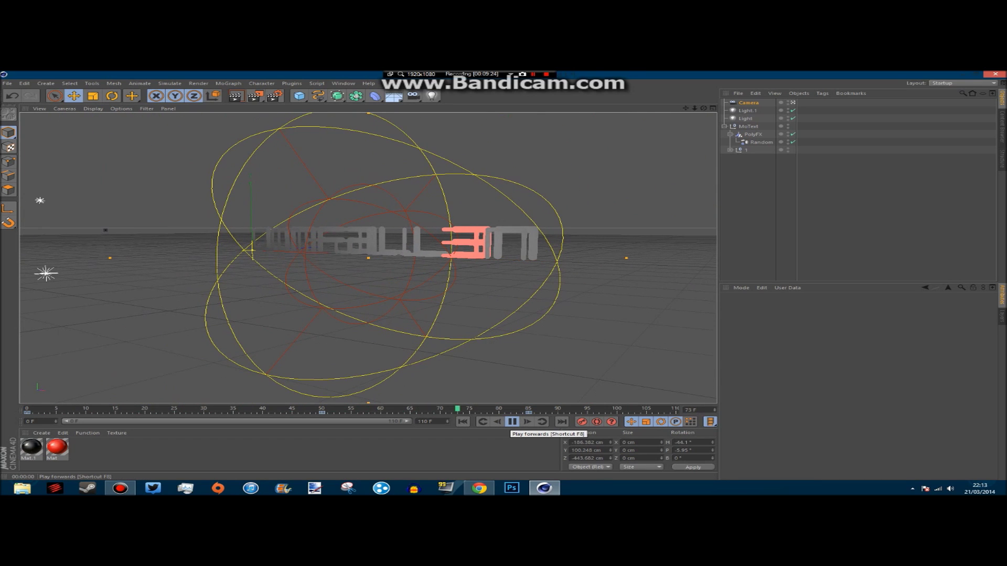
left_click(510, 421)
Step: Delete the camera keyframe at frame 85 and scrub back through the preceding frames
left_click(528, 411)
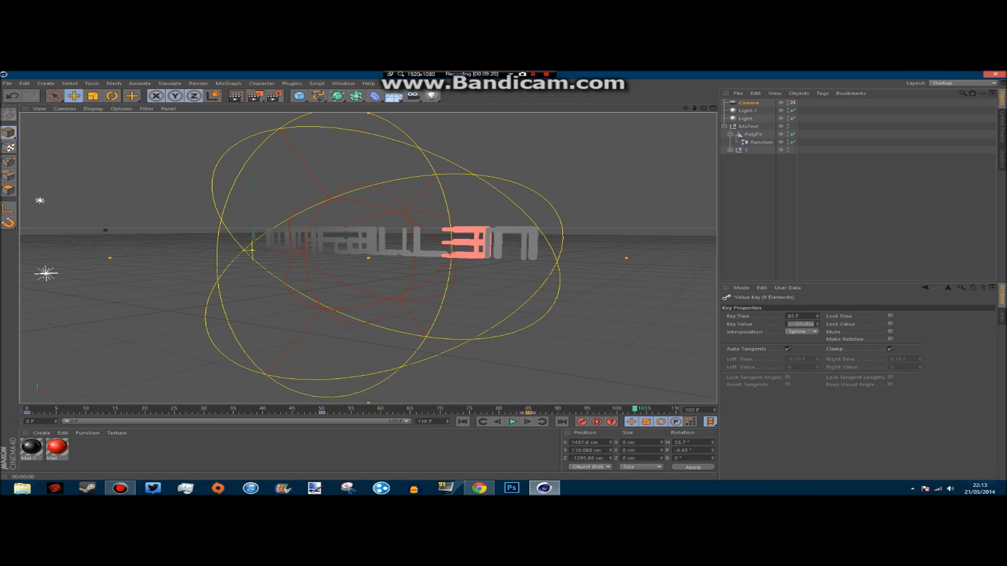
key("Delete")
left_click_drag(634, 408, 535, 408)
left_click(498, 422)
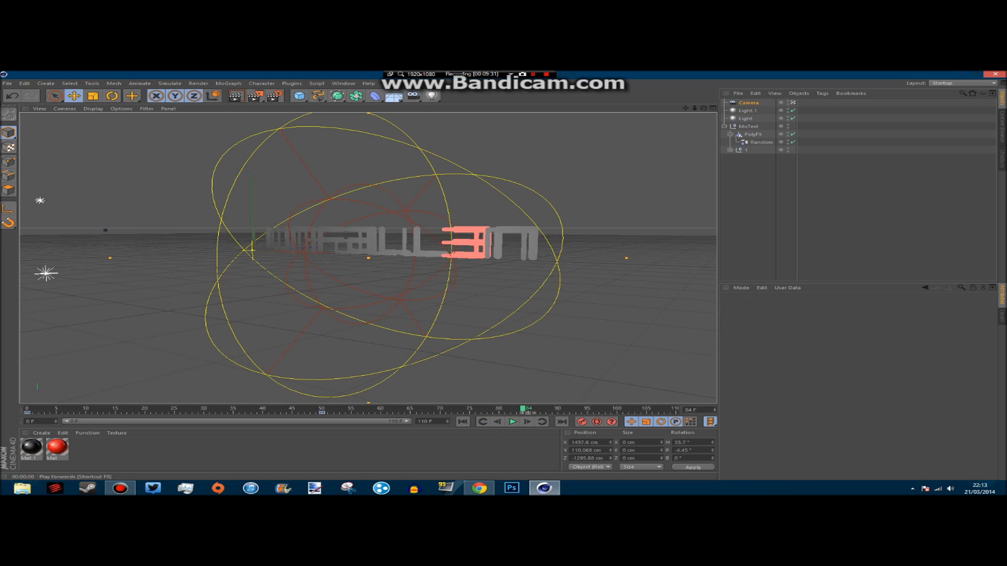
left_click_drag(525, 408, 411, 409)
Step: At frame 85, pull the camera back to about X -367 cm, Z -2362 cm, heading -18.6°, and record a keyframe
left_click(529, 408)
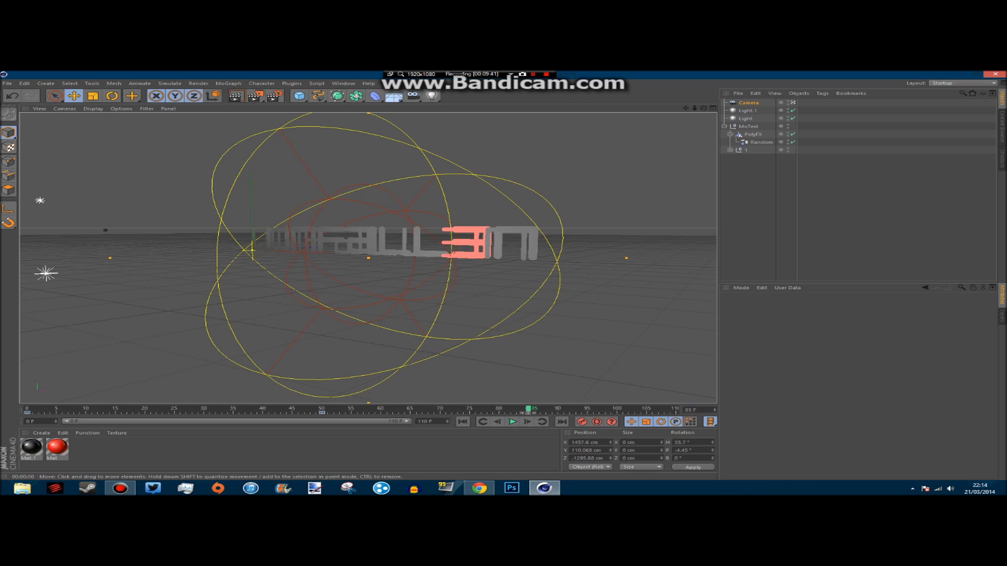
left_click_drag(368, 258, 104, 267, "alt")
right_click_drag(241, 276, 112, 276, "alt")
left_click_drag(686, 107, 943, 107)
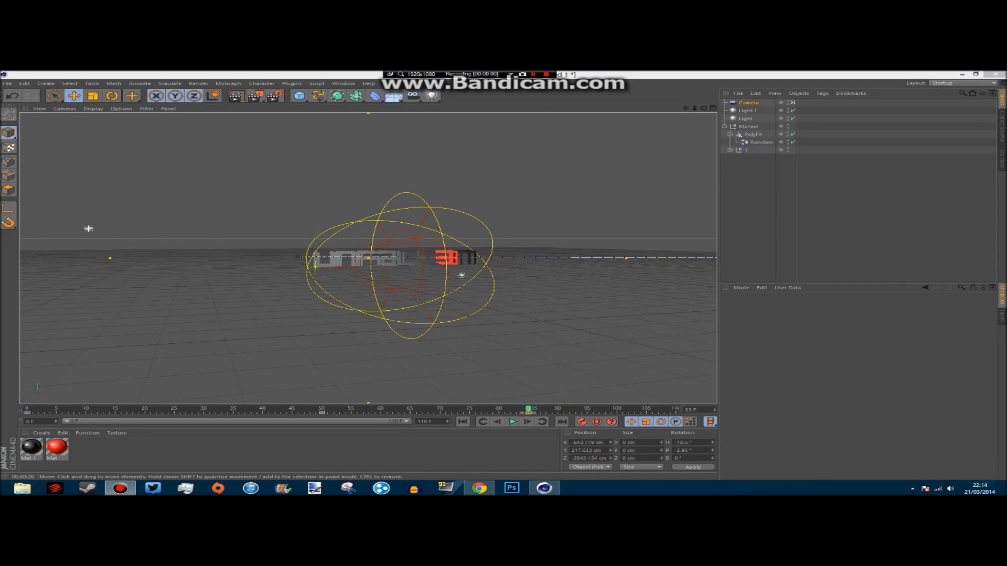
scroll(407, 266, "up", 3)
left_click_drag(687, 108, 661, 90)
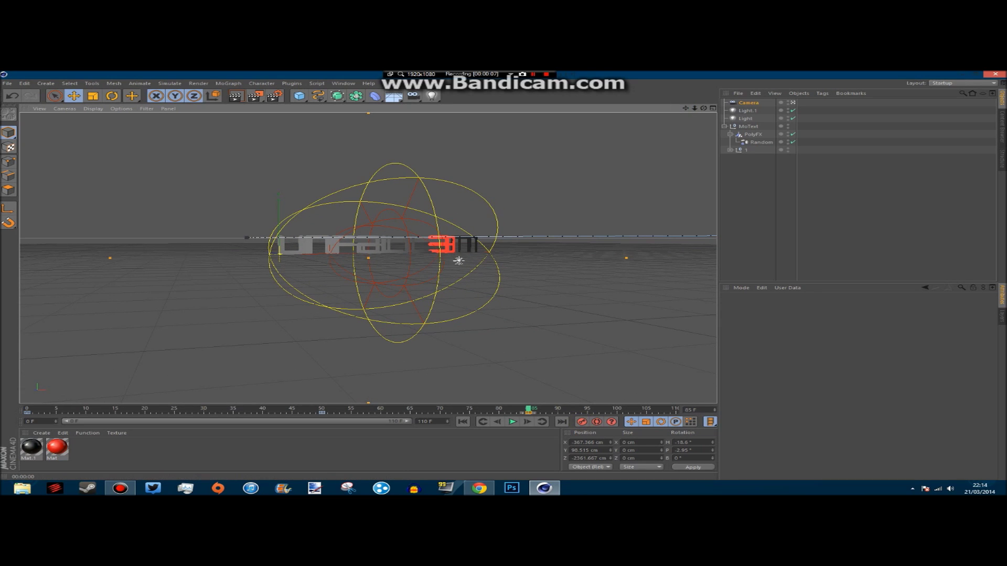
Step: Play the animation from frame 0 to review the pull-back at frame 85, and return to frame 0
left_click(496, 422)
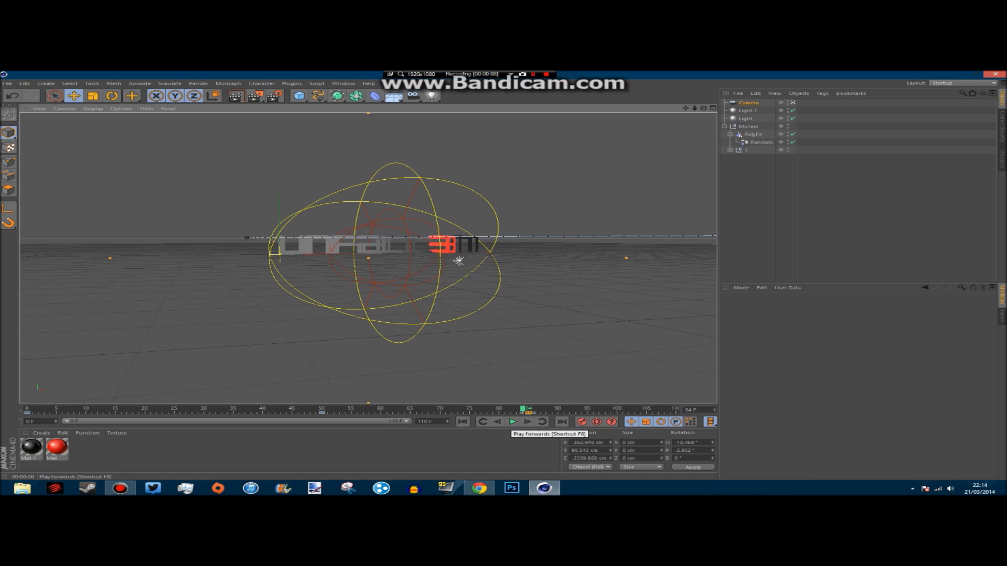
left_click_drag(523, 409, 26, 409)
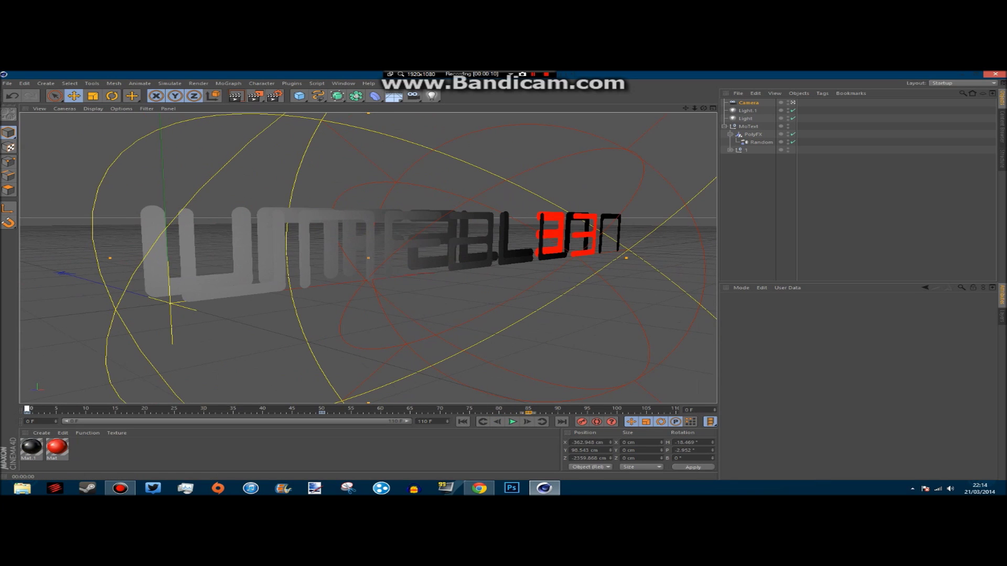
left_click(512, 422)
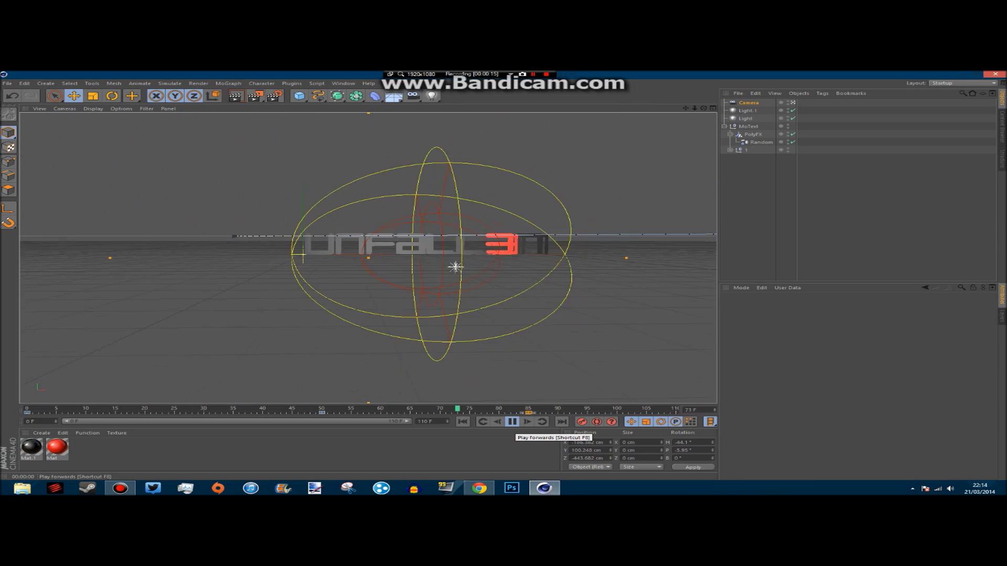
left_click(512, 421)
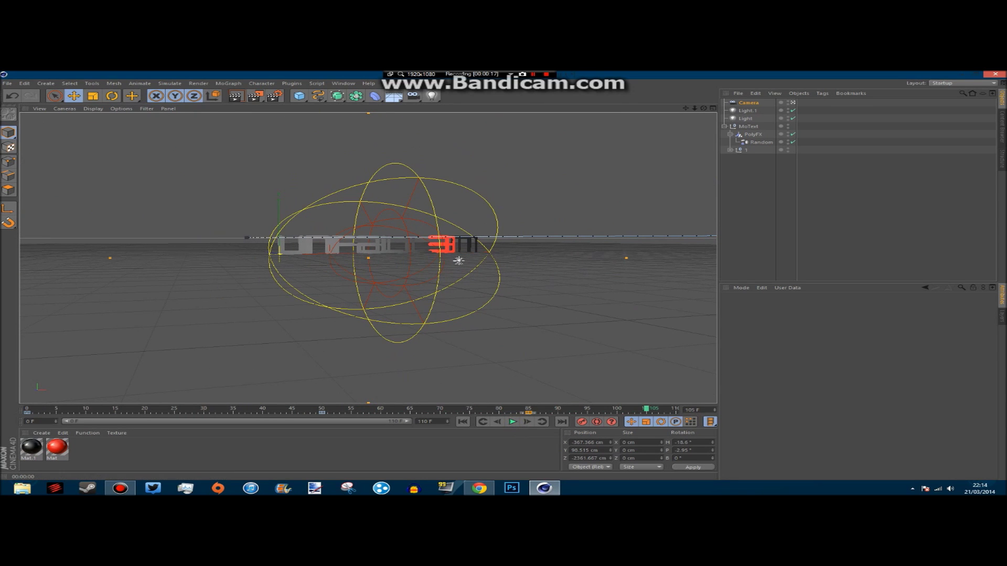
left_click_drag(646, 410, 27, 409)
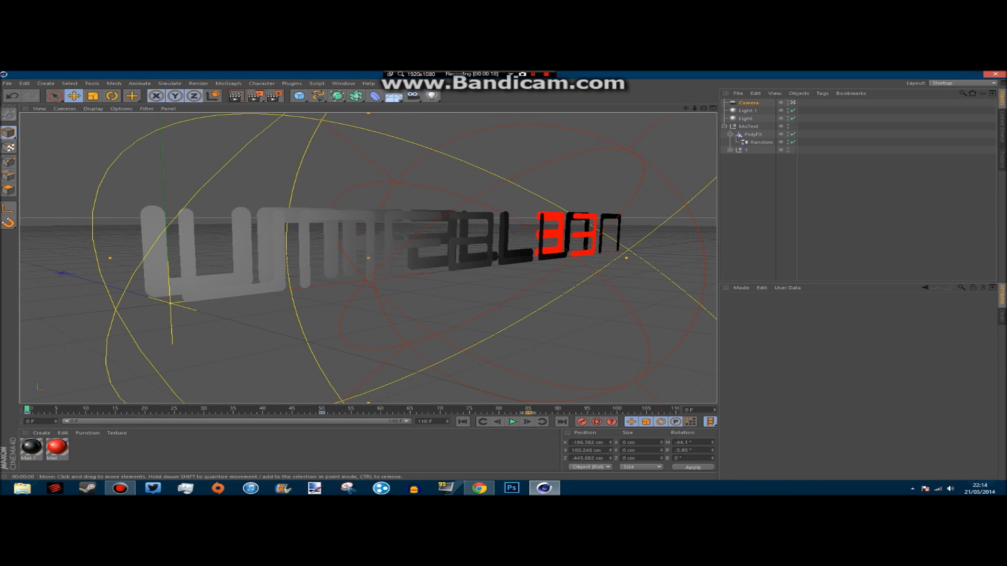
Step: Set the Random effector's strength to 100 % and record keyframes for its P.X, P.Y and P.Z values at frame 0
left_click(753, 142)
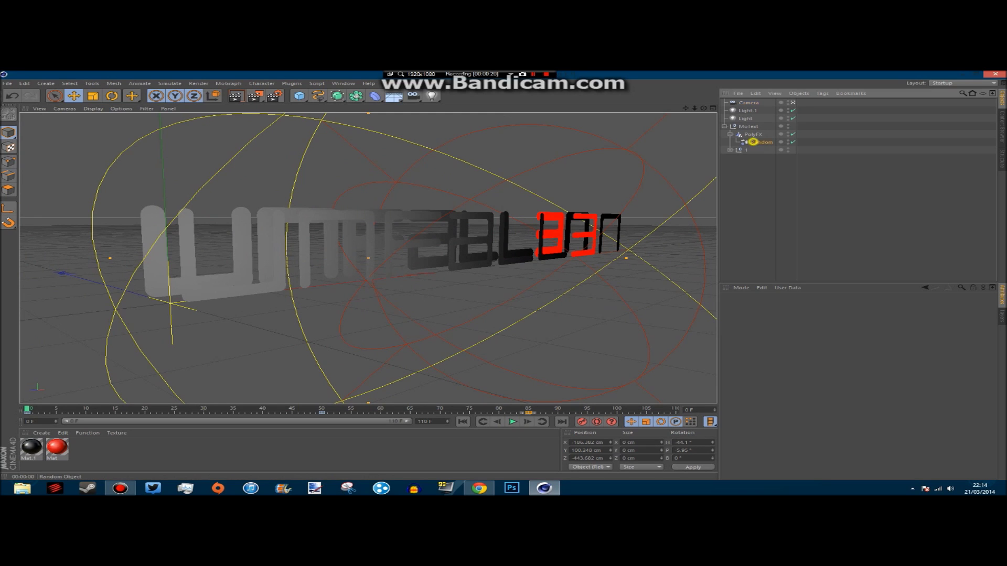
left_click_drag(790, 323, 994, 322)
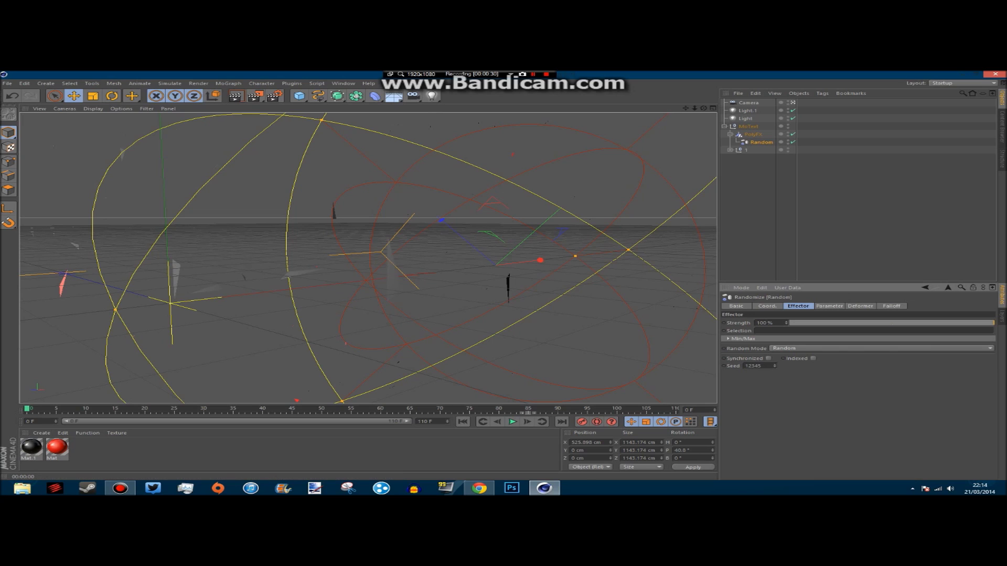
left_click(829, 305)
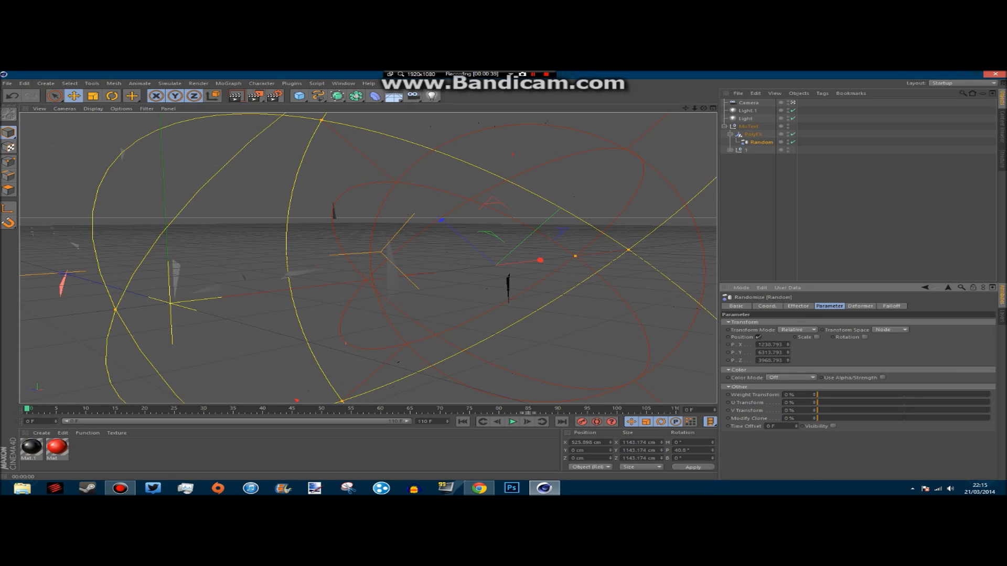
left_click(728, 344, "ctrl")
left_click(728, 353, "ctrl")
left_click(729, 361, "ctrl")
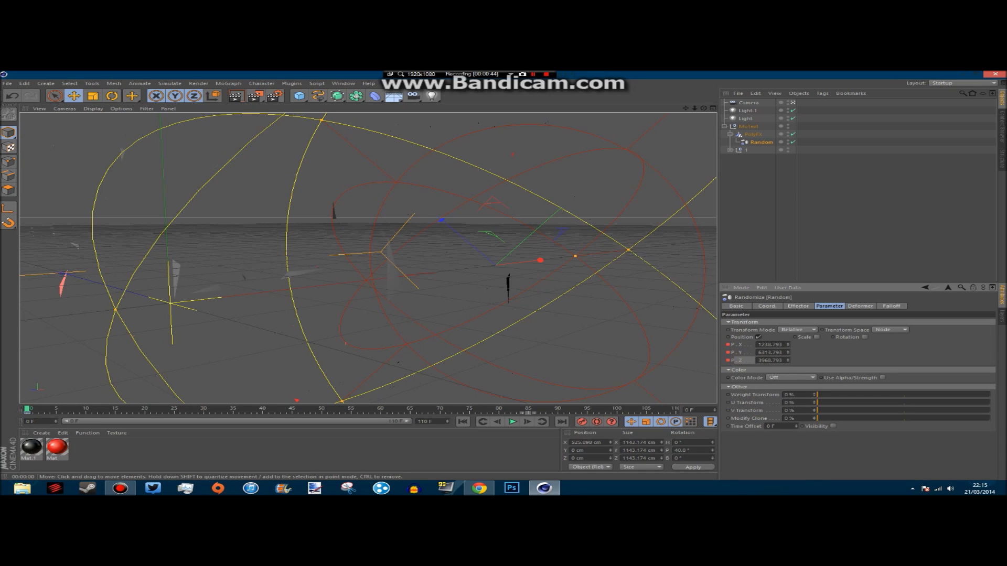
Step: Record keyframes for the Random effector's P.X, P.Y and P.Z values at frame 50
left_click_drag(27, 409, 351, 409)
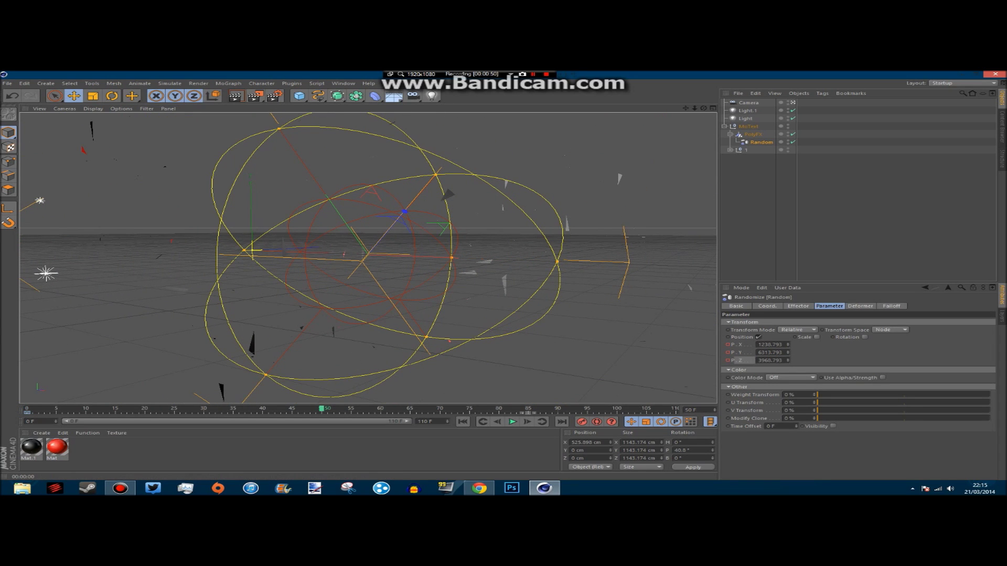
left_click(728, 345, "ctrl")
left_click(728, 353, "ctrl")
left_click(728, 360, "ctrl")
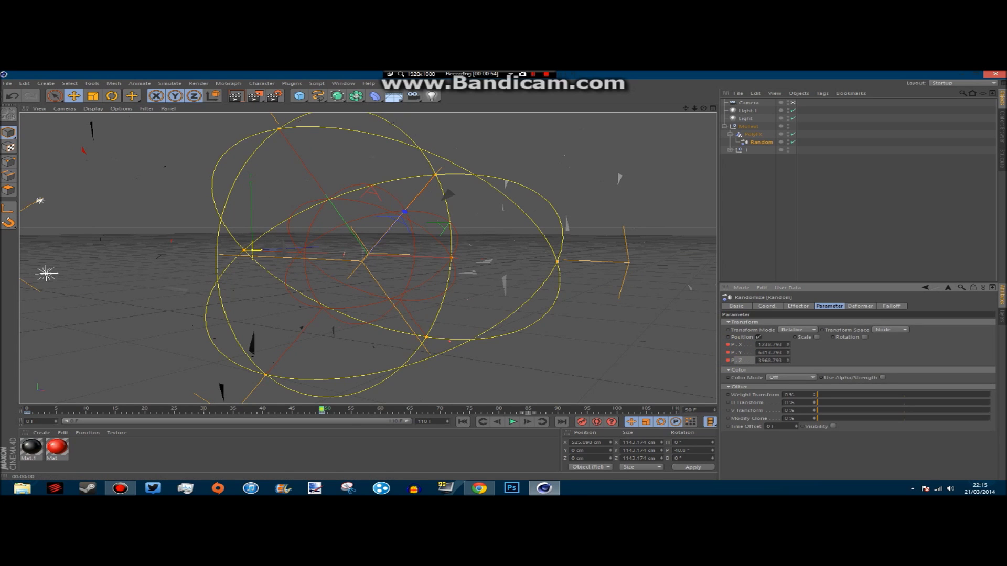
key("F8")
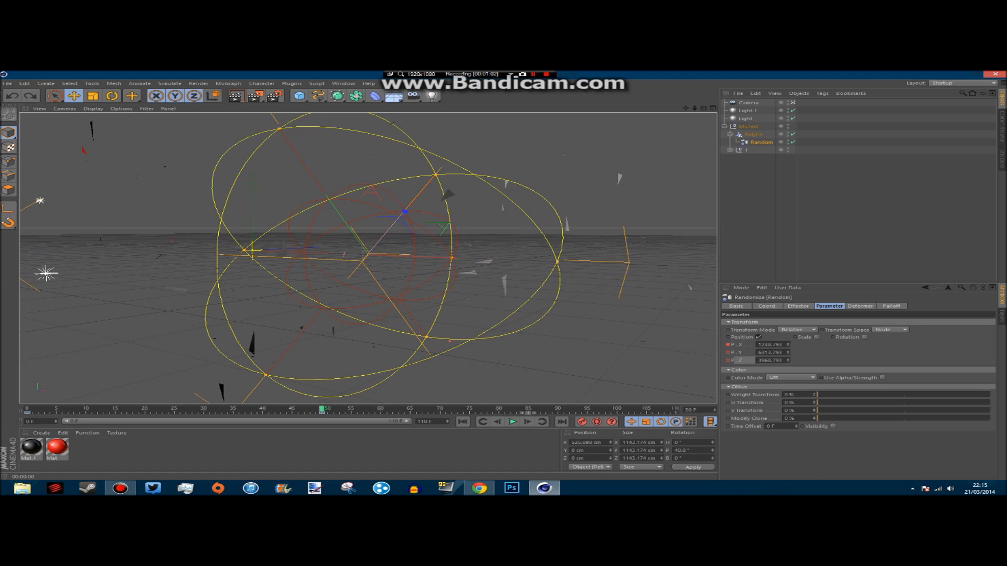
Step: Set the Random effector's strength to 0 % and record keyframes for its P.X, P.Y and P.Z values at frame 85
left_click(798, 307)
left_click_drag(993, 322, 790, 323)
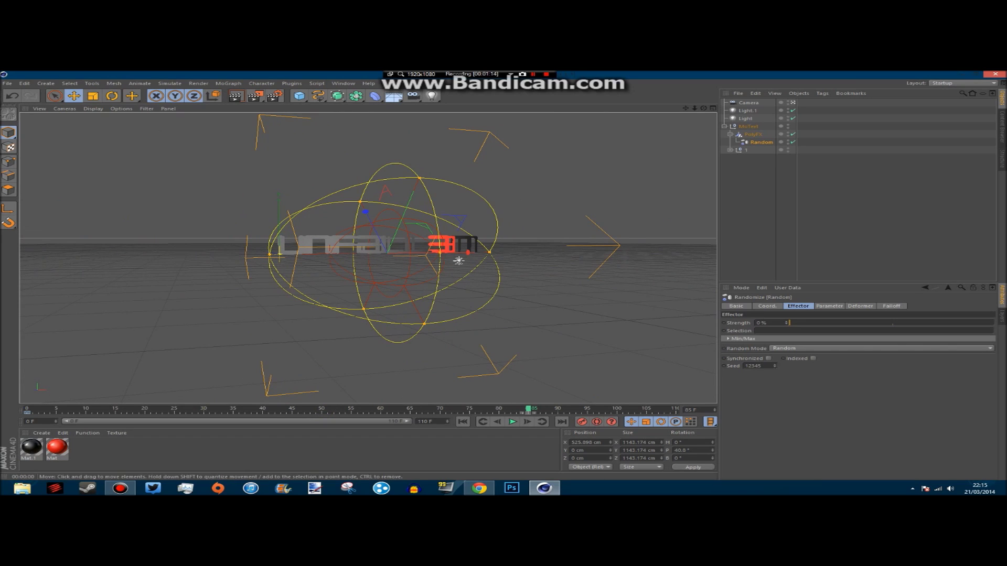
left_click(821, 306)
left_click(727, 345)
left_click(728, 353)
left_click(727, 361)
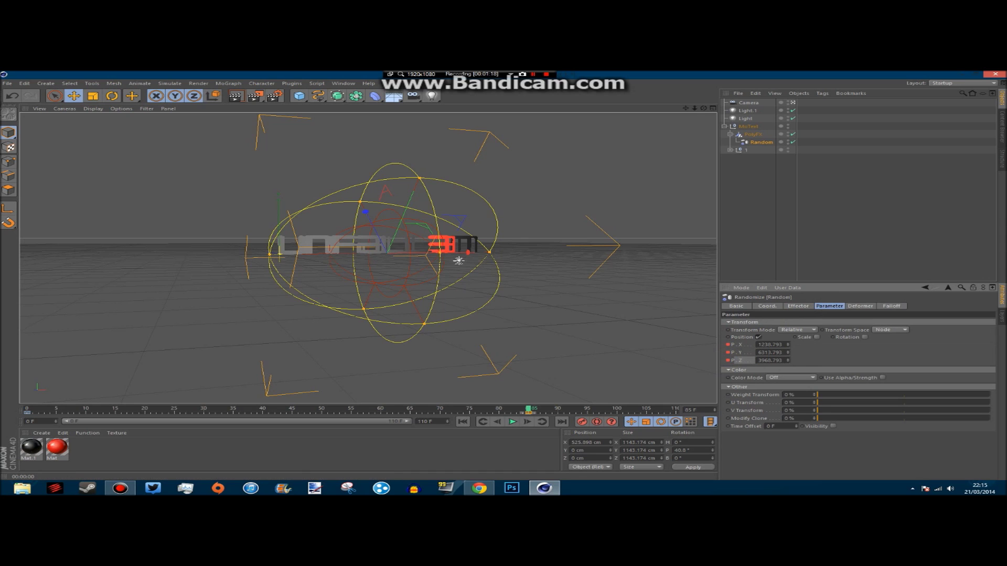
Step: Play the animation from frame 0, check the Random effector's strength, and replay it with the second light selected
left_click_drag(528, 409, 26, 409)
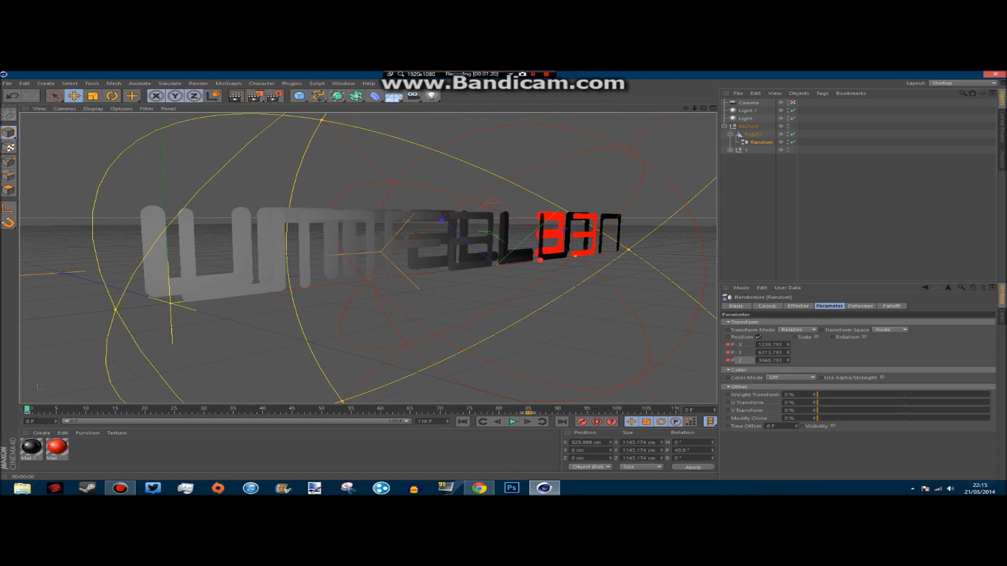
left_click(512, 422)
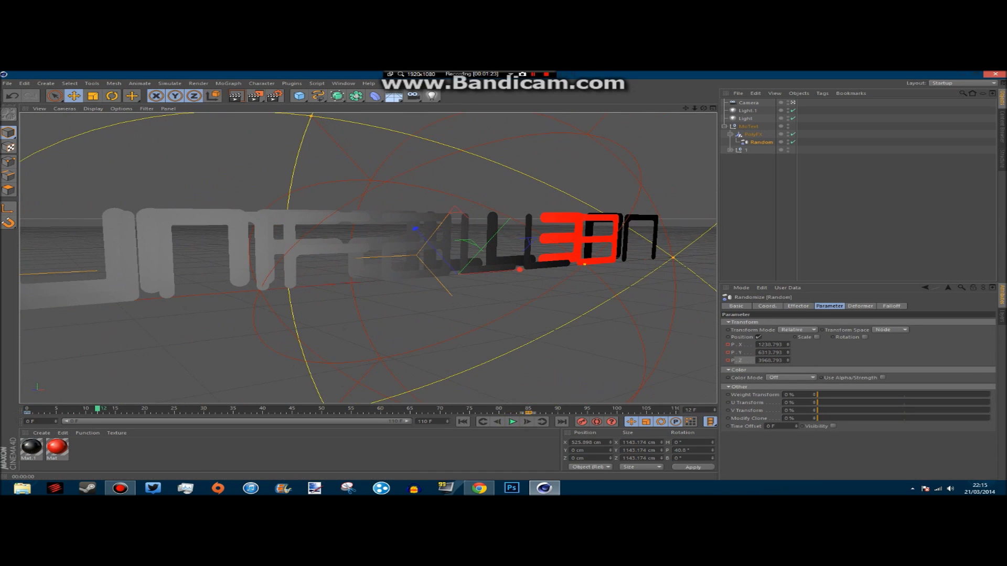
left_click(798, 306)
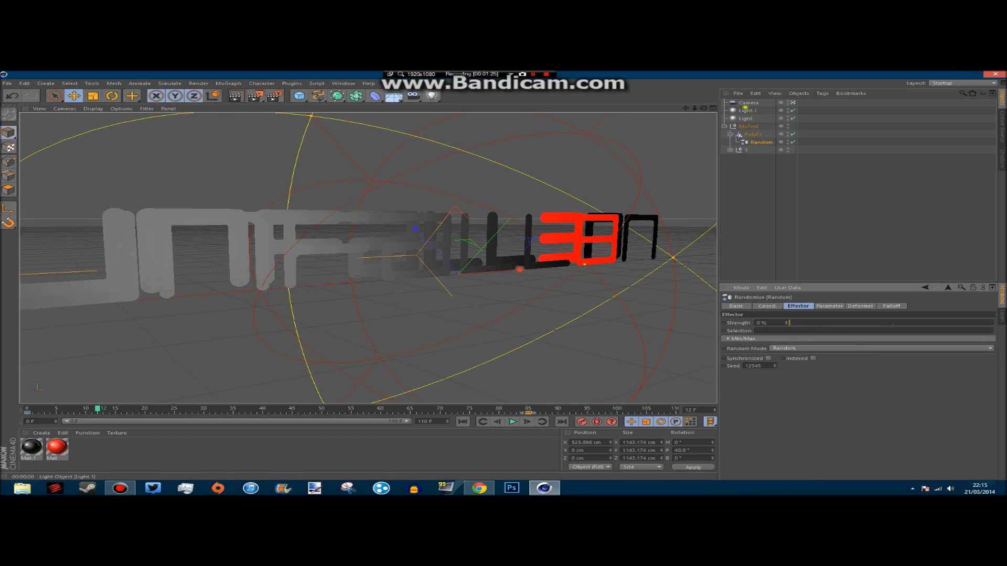
left_click(747, 110)
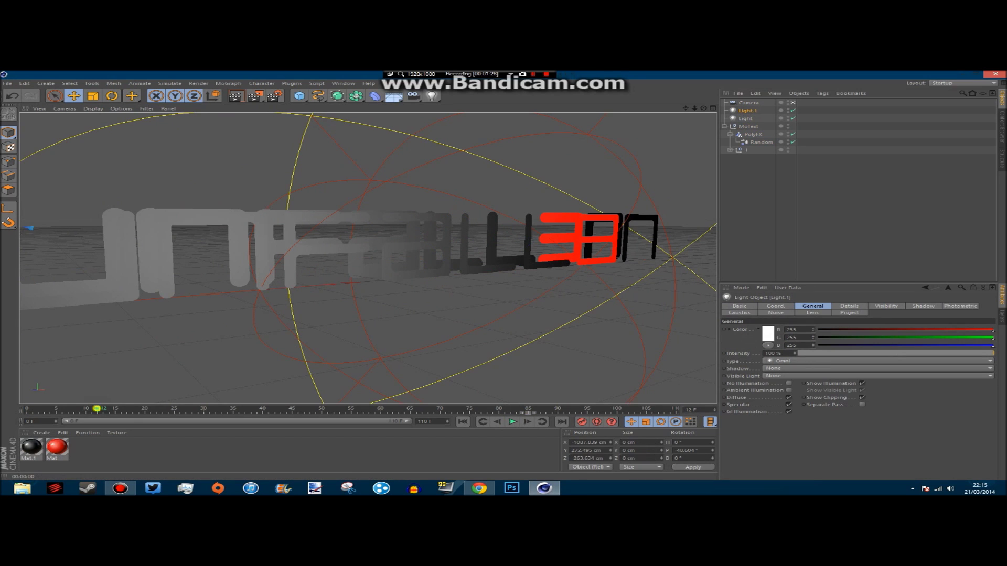
left_click(512, 421)
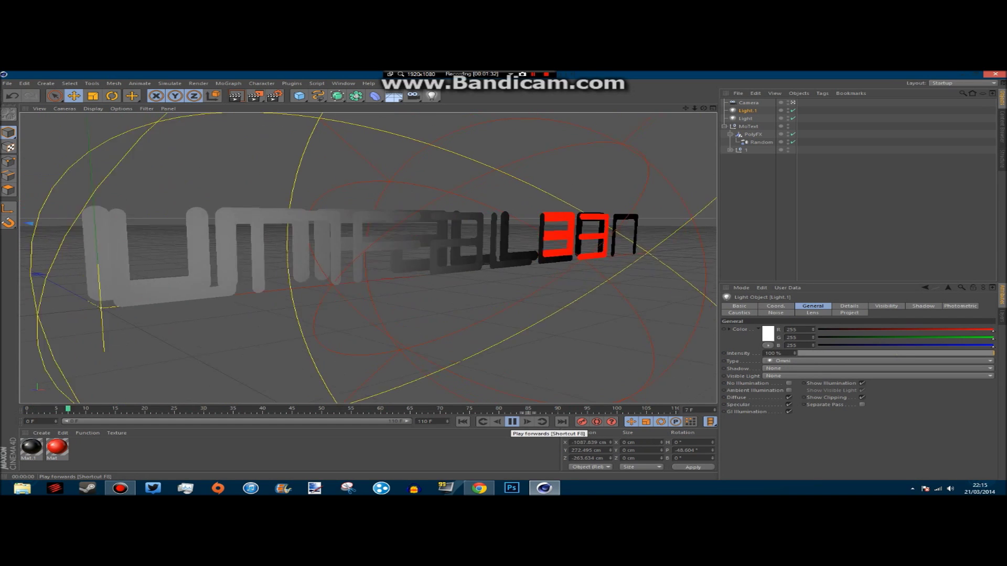
Step: Stop playback, return to frame 0, set the Random effector's strength to 100 % and record a Strength keyframe
left_click(512, 422)
left_click_drag(132, 409, 26, 409)
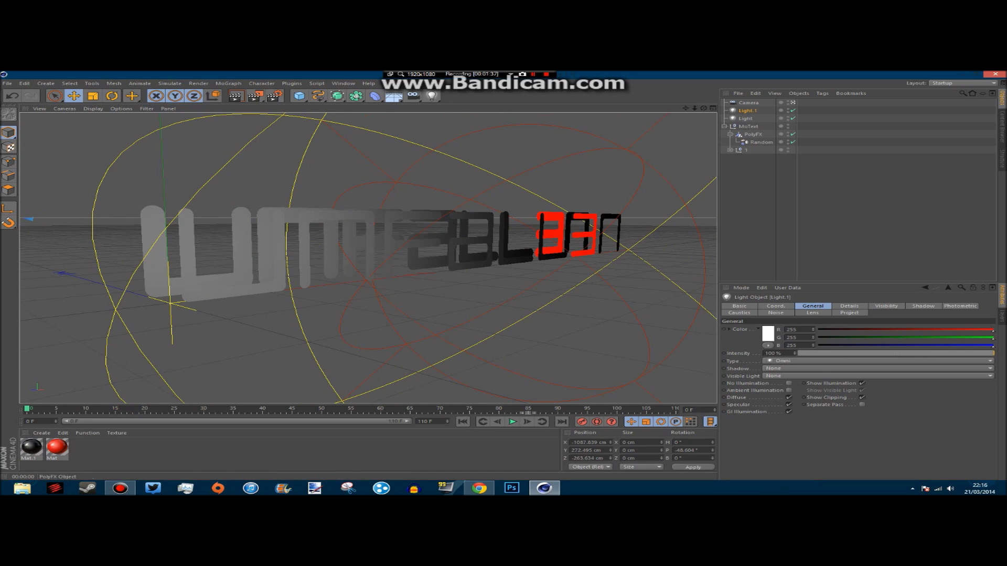
left_click(761, 143)
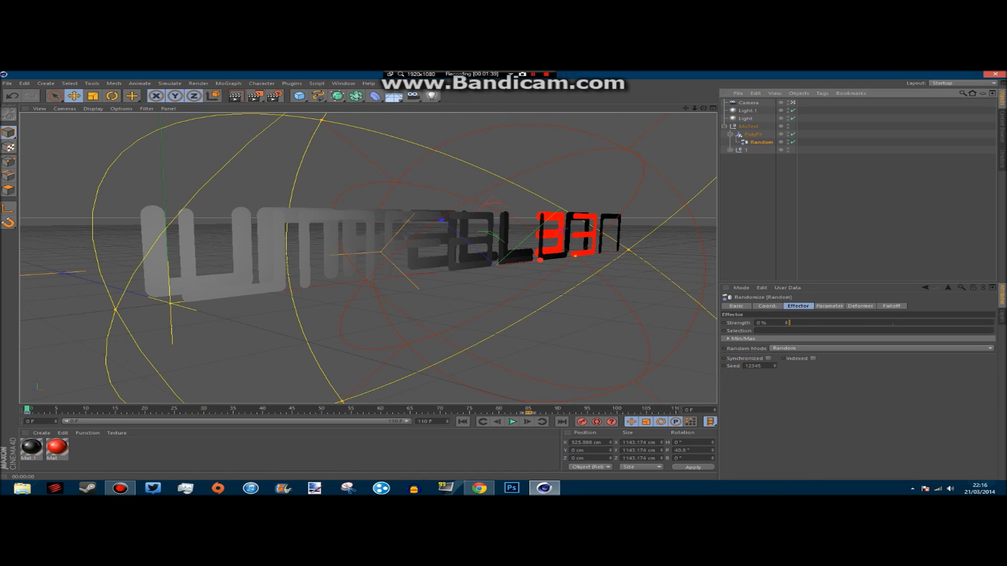
left_click_drag(790, 323, 993, 322)
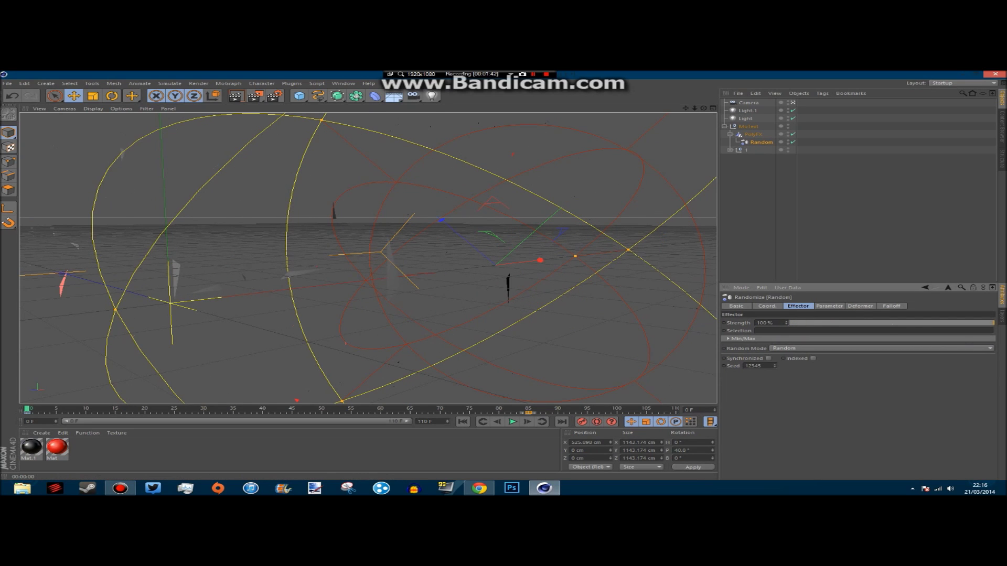
left_click(723, 323, "ctrl")
Step: Set the Random effector's strength to 0 % at frame 85 and record a Strength keyframe
left_click_drag(27, 410, 529, 410)
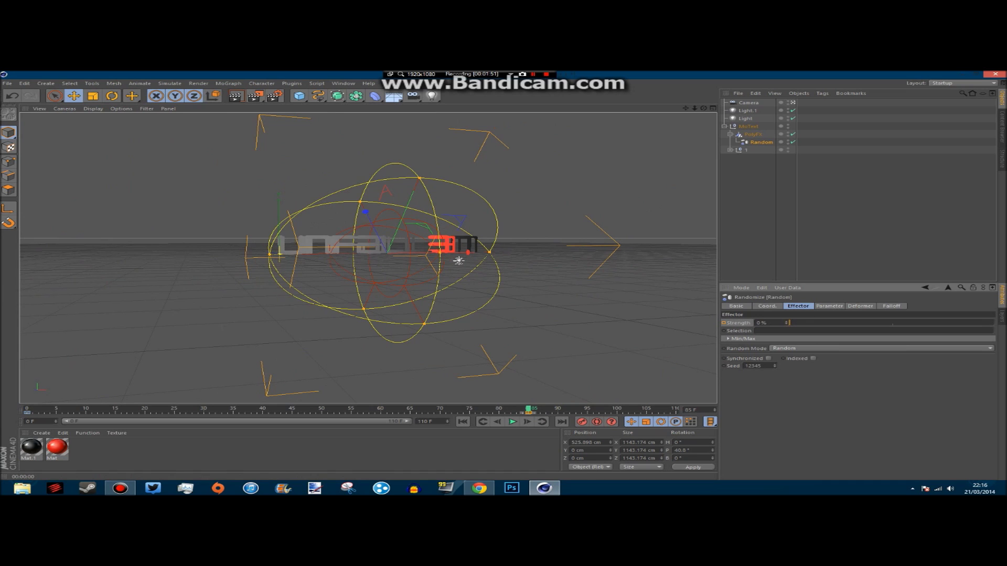
left_click(725, 322, "ctrl")
Step: Play the shatter animation from frame 0 to check it, stop it, and return to frame 0
left_click_drag(528, 410, 27, 410)
left_click(513, 421)
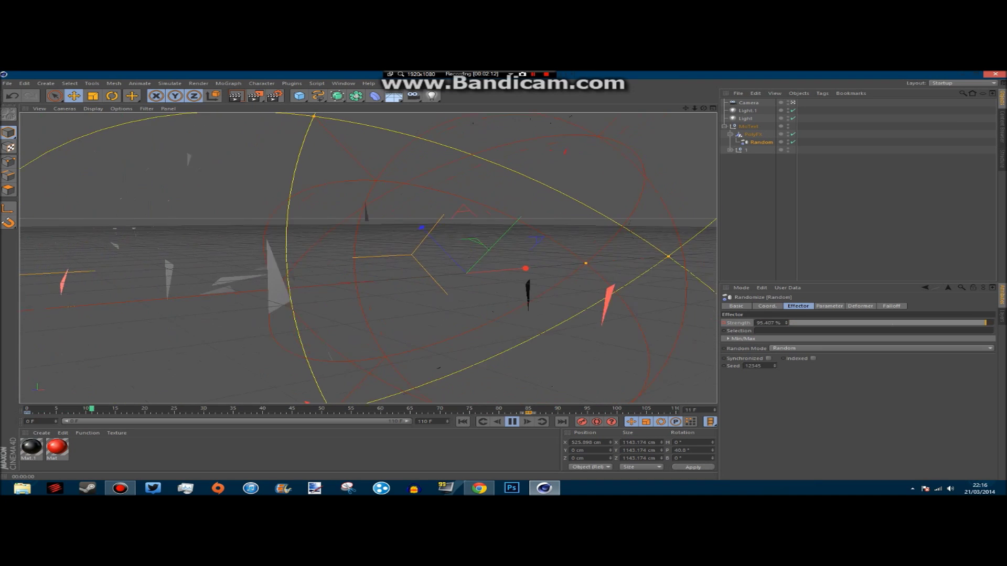
left_click(512, 421)
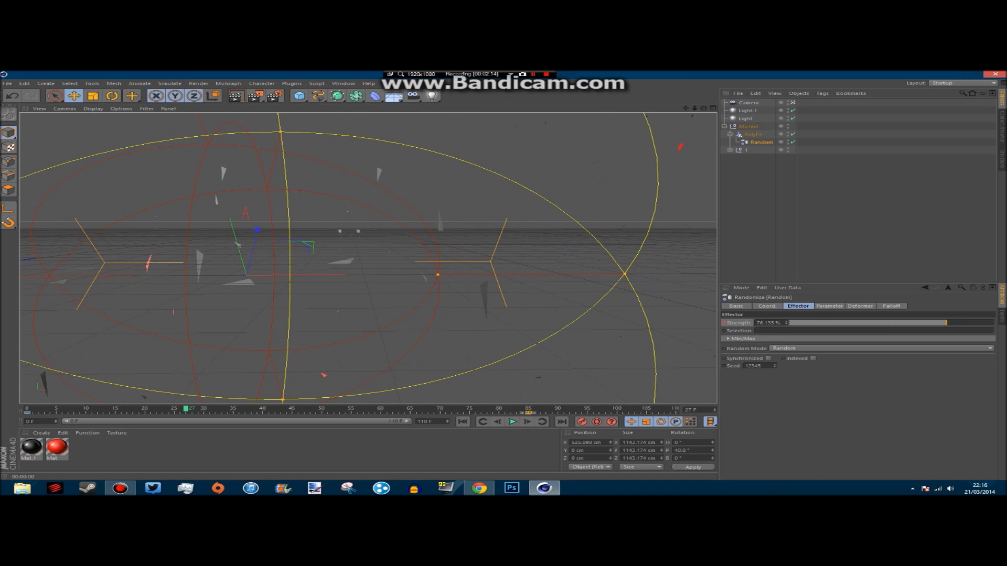
left_click_drag(185, 410, 27, 410)
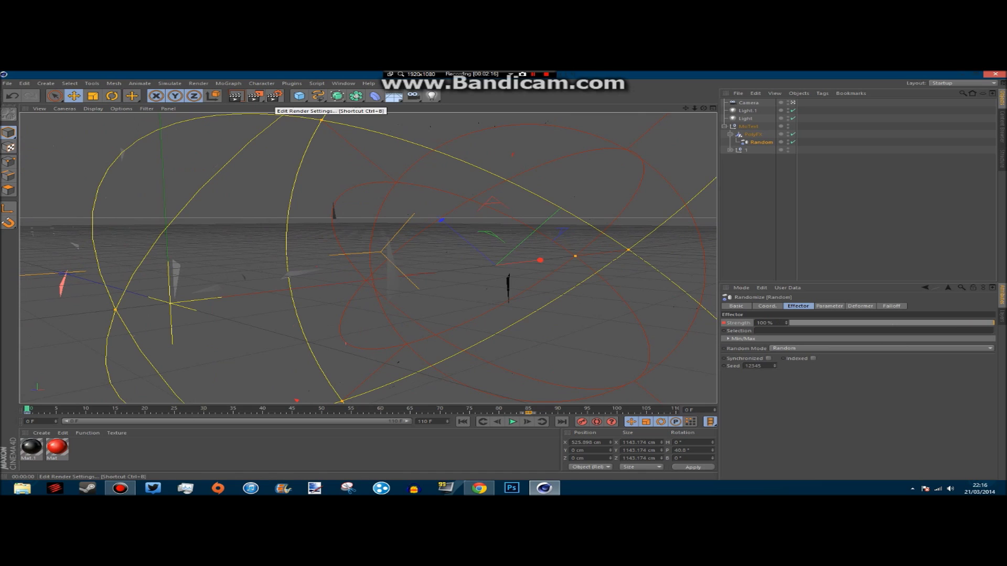
Step: Set the render output size to 1920 × 1080 pixels in the render settings
left_click(274, 96)
double_click(214, 111)
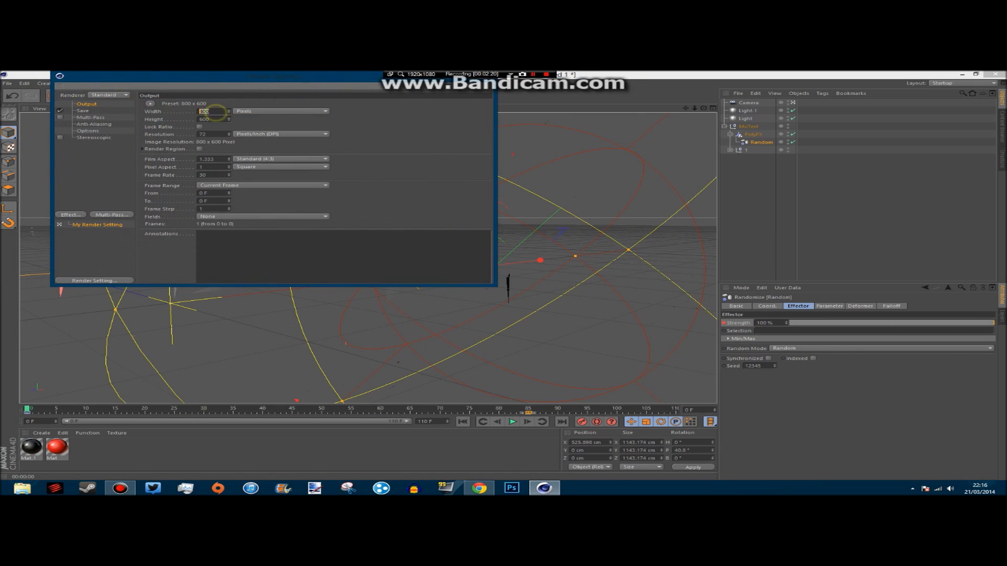
type("1920")
key("Tab")
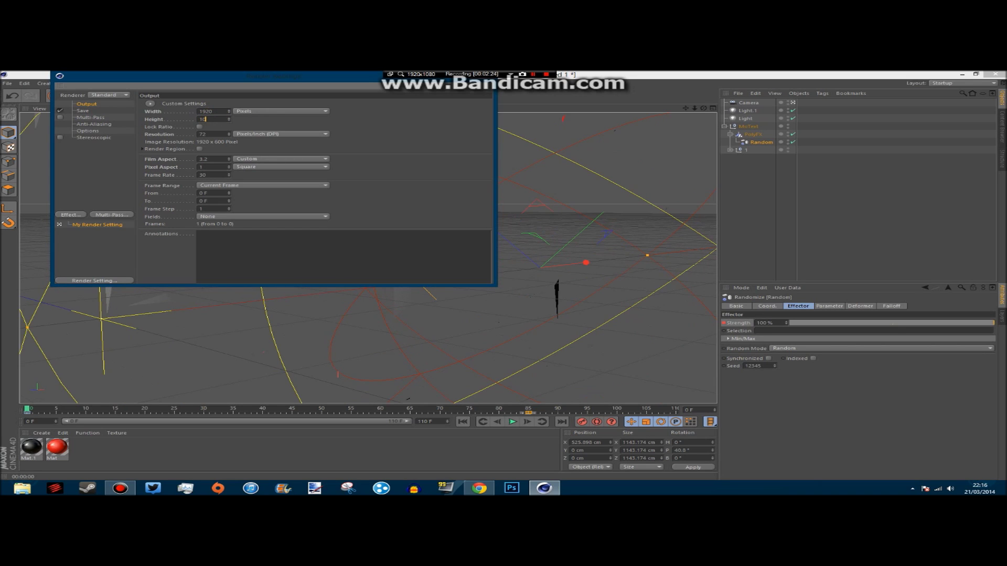
type("1080")
Step: Set the render to save as a QuickTime Movie named test in the Films folder, and close the render settings
left_click(82, 111)
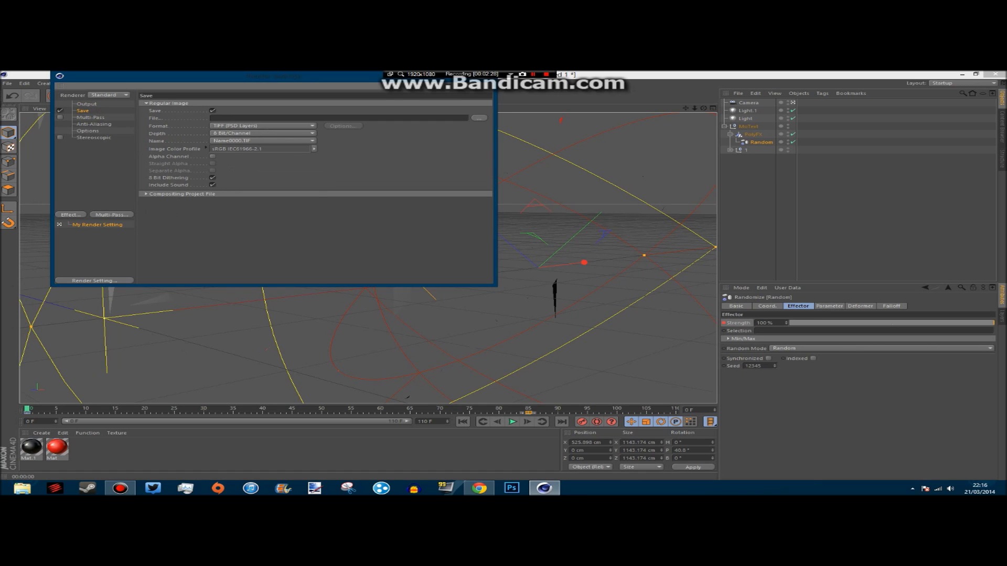
left_click(262, 126)
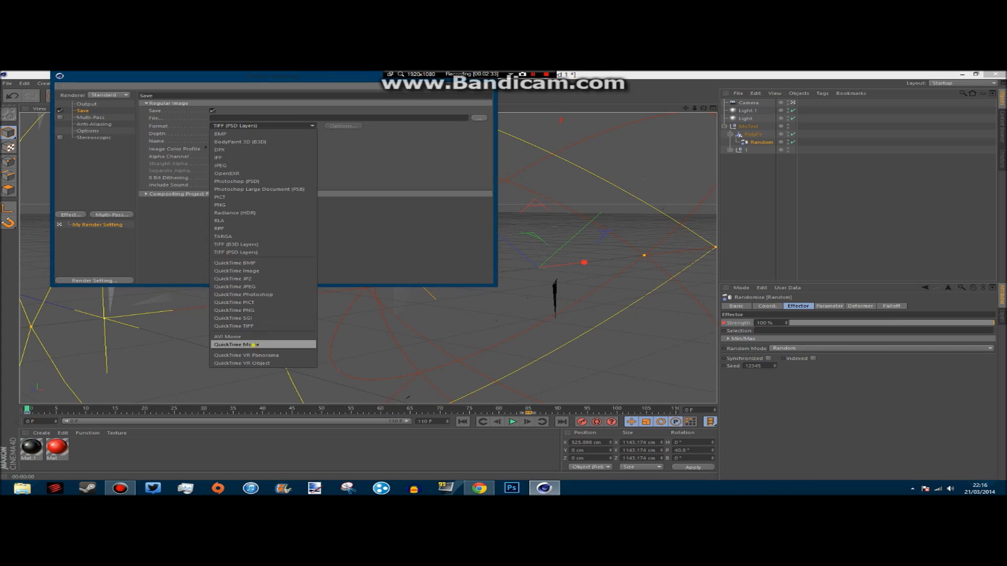
left_click(252, 345)
left_click(479, 118)
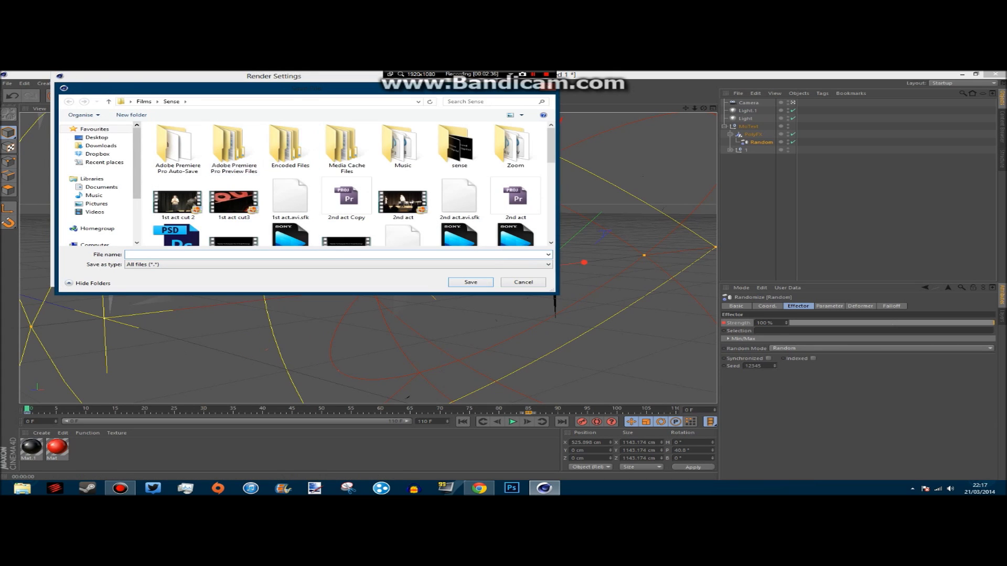
left_click(143, 102)
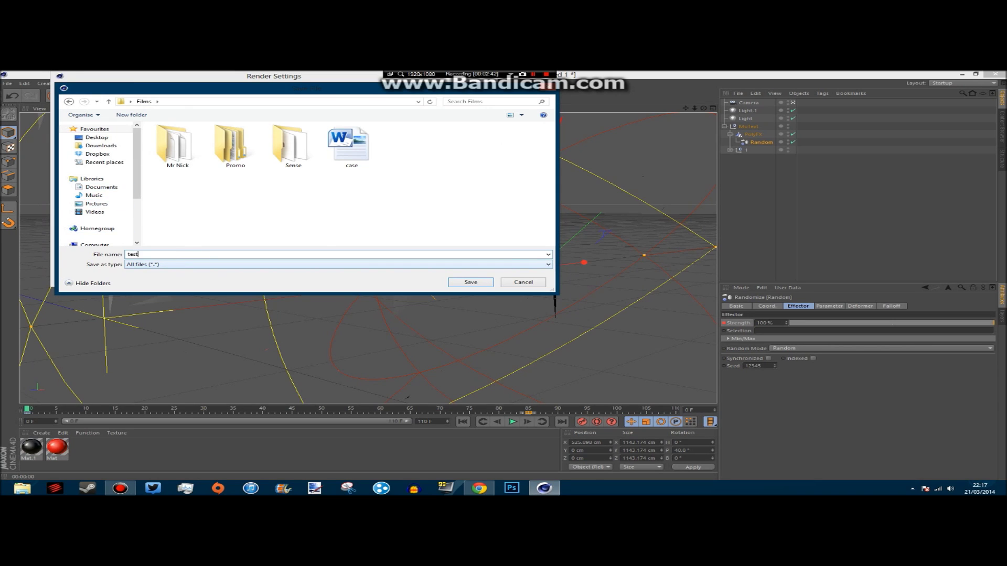
key("Return")
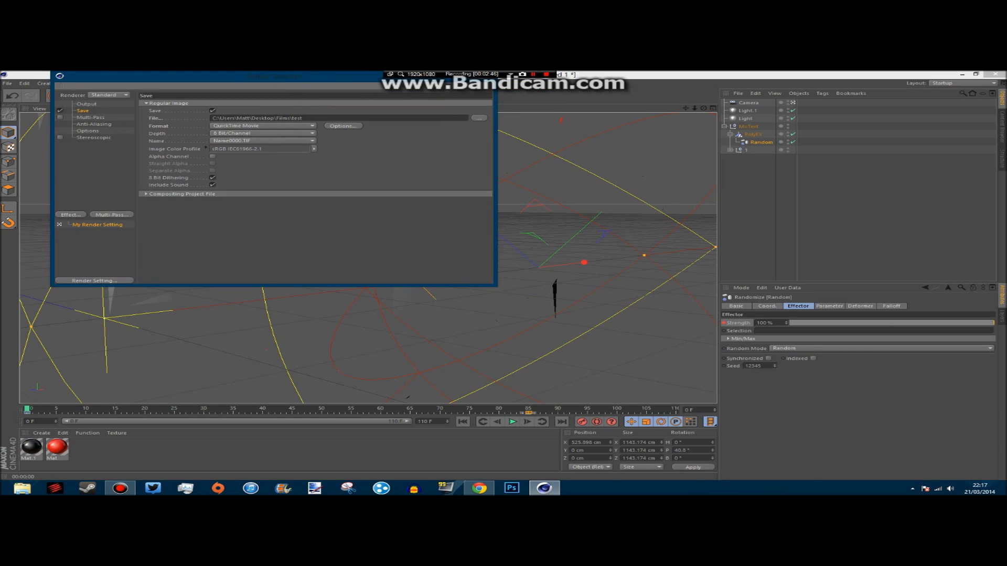
left_click_drag(350, 108, 355, 115)
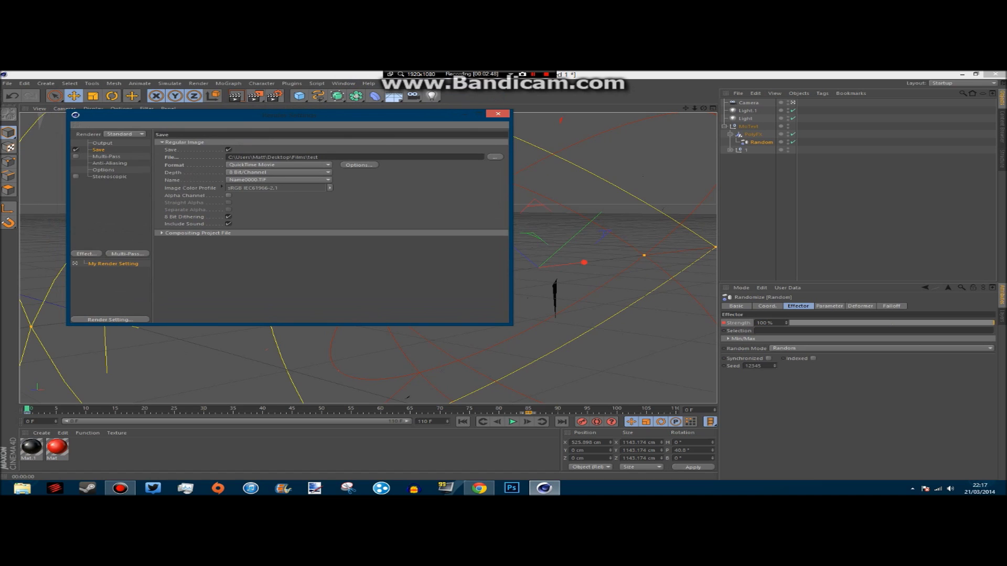
left_click(498, 114)
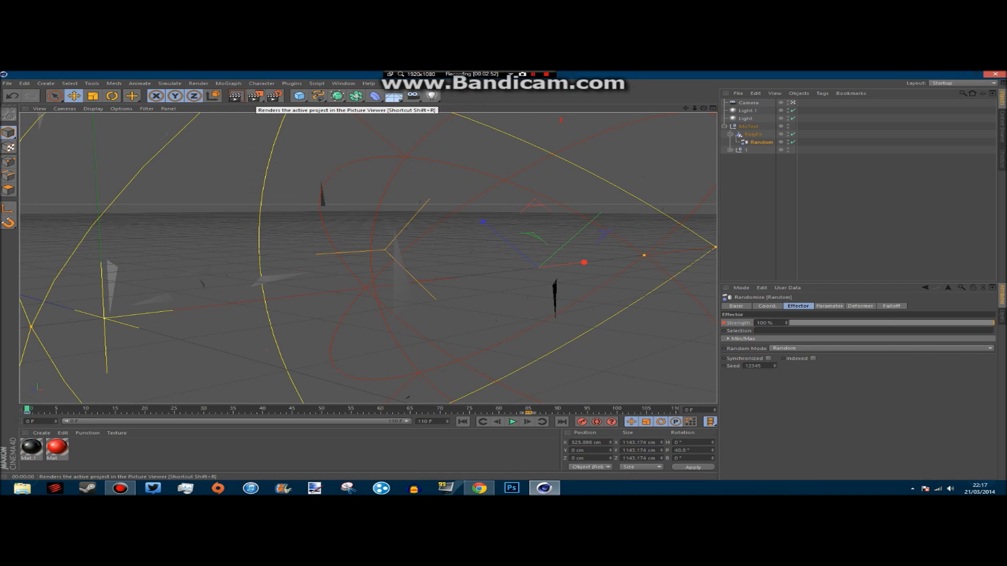
Step: Render the current frame to the Picture Viewer, inspect different areas of the image, and close the viewer
left_click(273, 96)
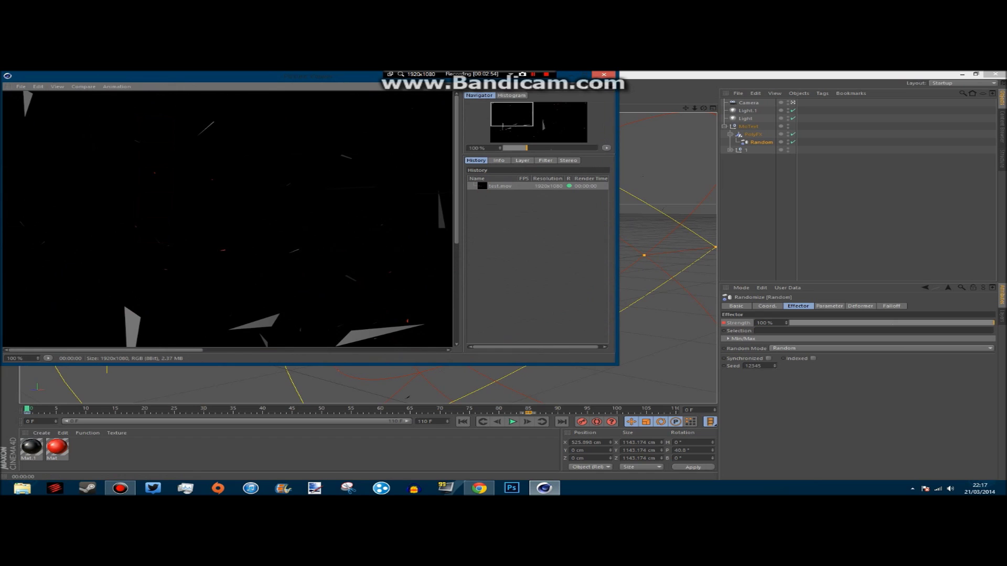
left_click_drag(512, 115, 540, 122)
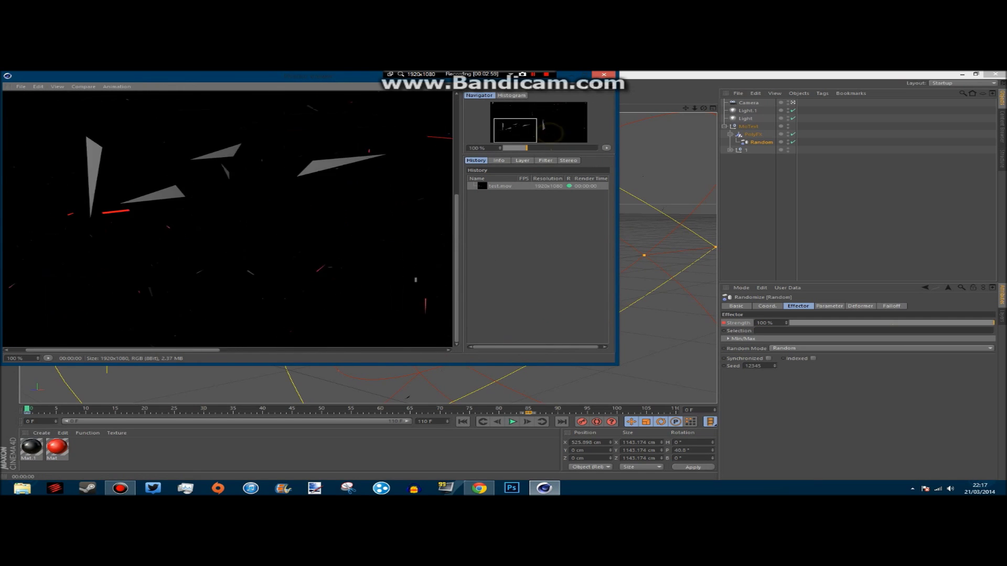
left_click(604, 74)
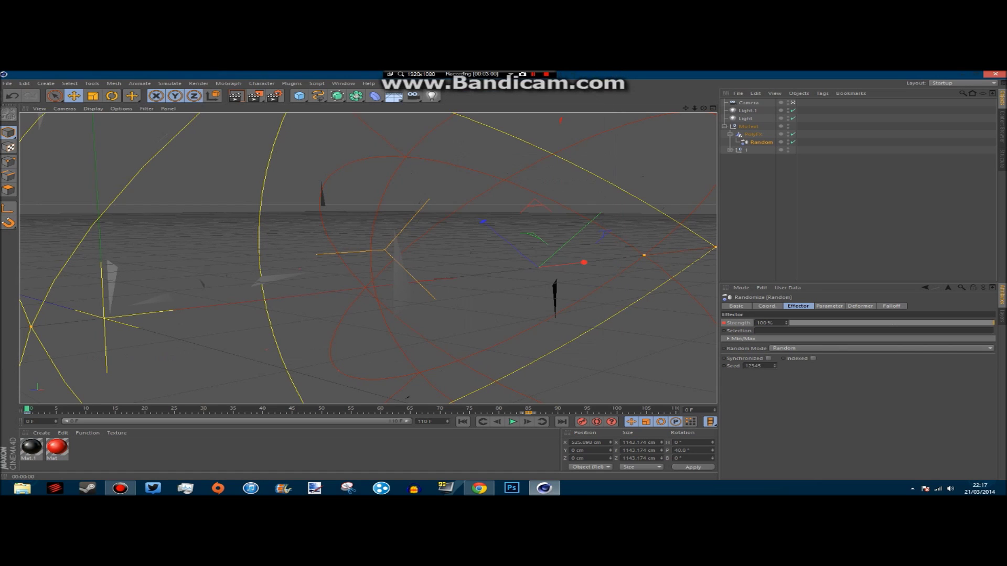
Step: Set the render frame range from frame 1 to frame 90 and close the render settings
key("ctrl+b")
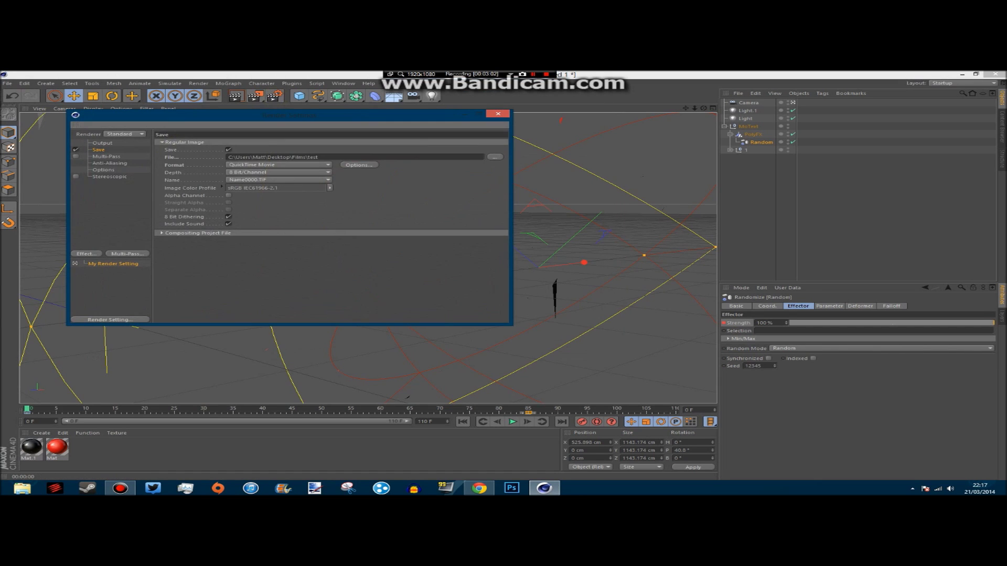
left_click(99, 142)
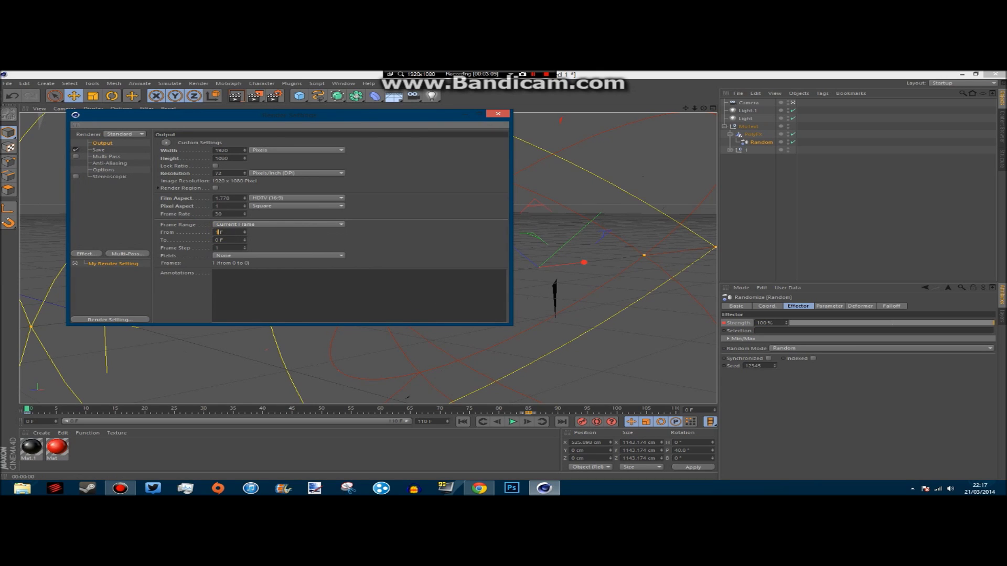
type("1")
left_click(218, 240)
left_click(497, 113)
Step: Render the animation to the Picture Viewer, overwriting test.mov, and close the viewer once all frames are rendered
left_click(261, 95)
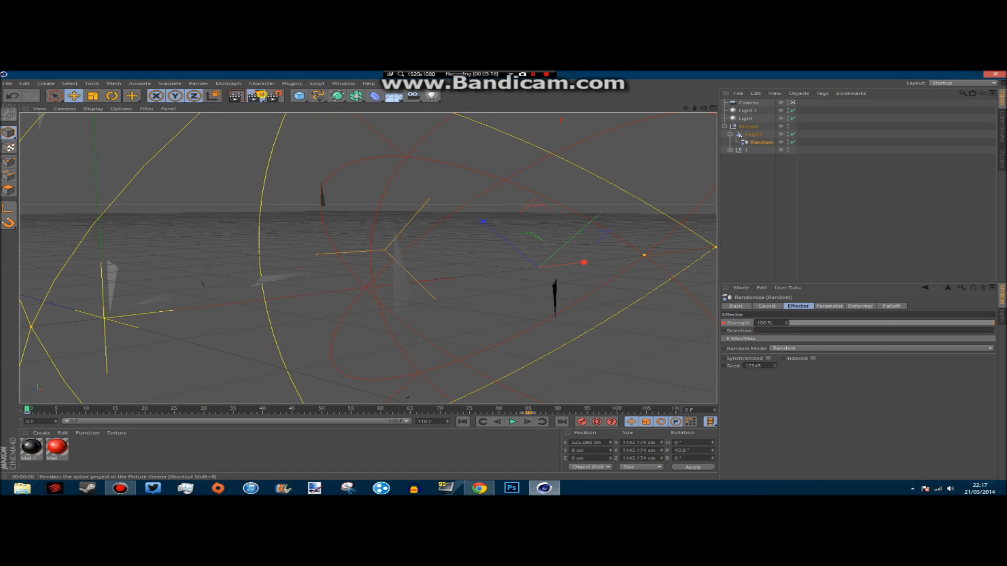
left_click(257, 96)
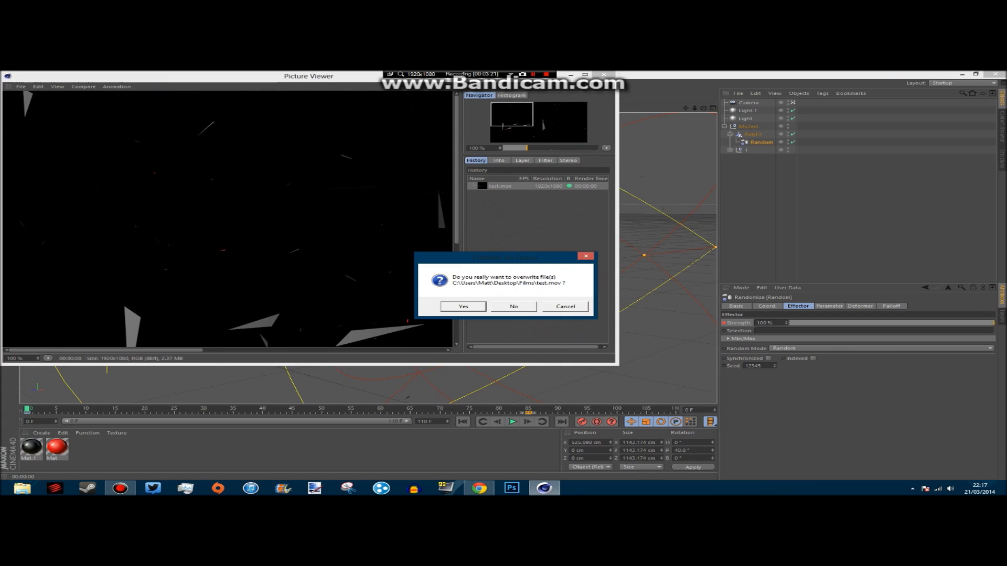
key("Return")
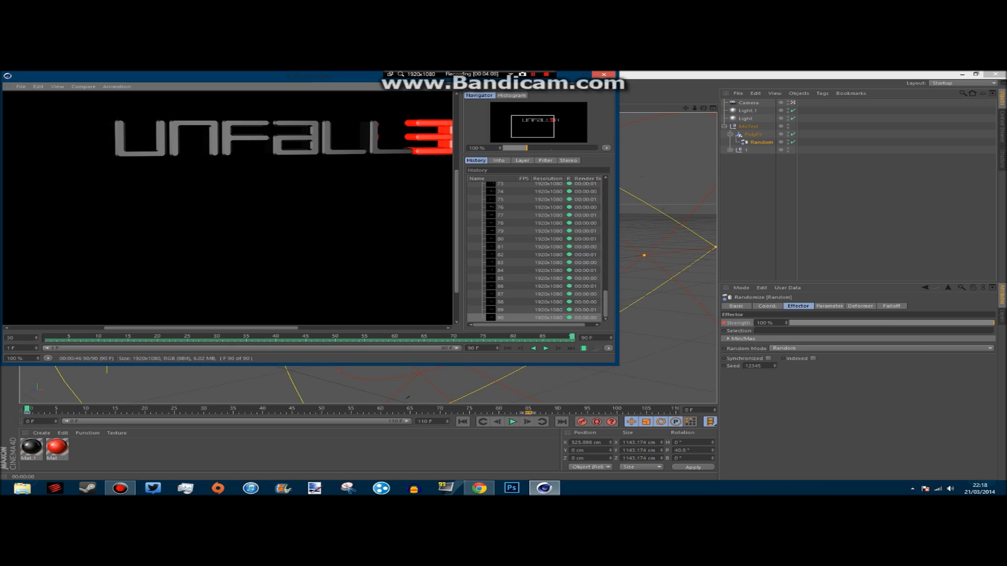
left_click_drag(295, 77, 304, 118)
left_click(610, 117)
left_click(610, 116)
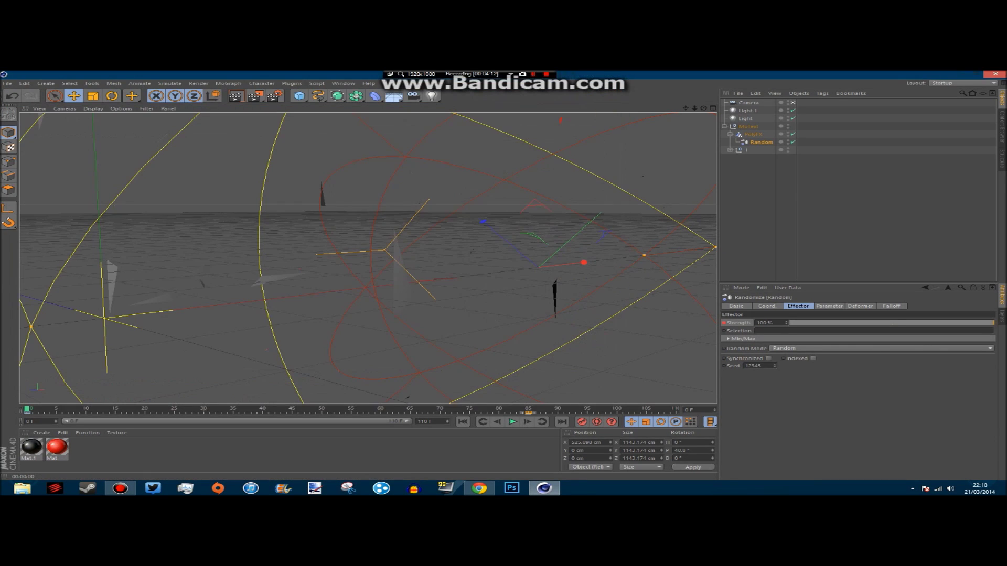
Step: Switch to File Explorer, open the rendered test video from the desktop's Films folder, and close the viewer
left_click(22, 488)
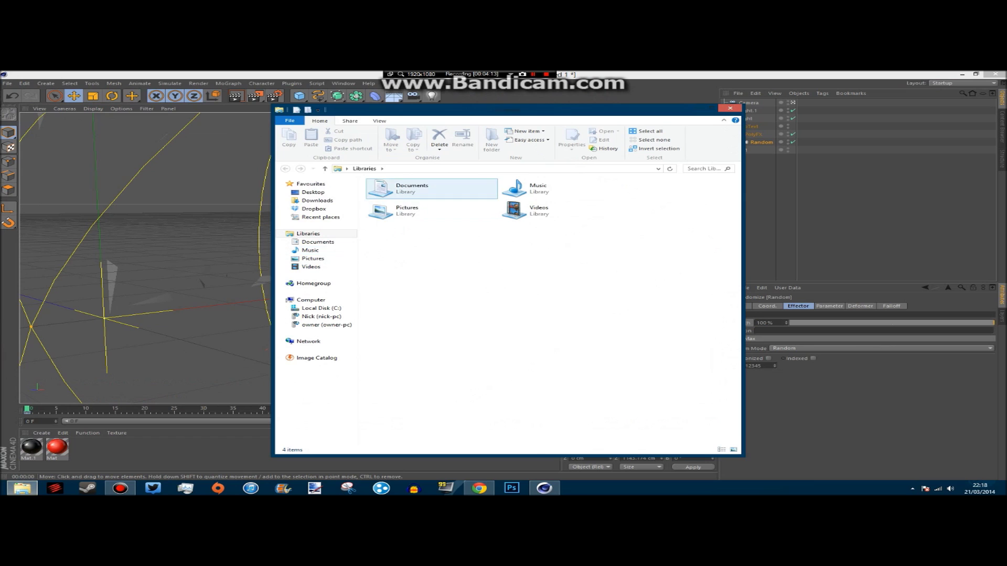
left_click(313, 192)
left_click(546, 409)
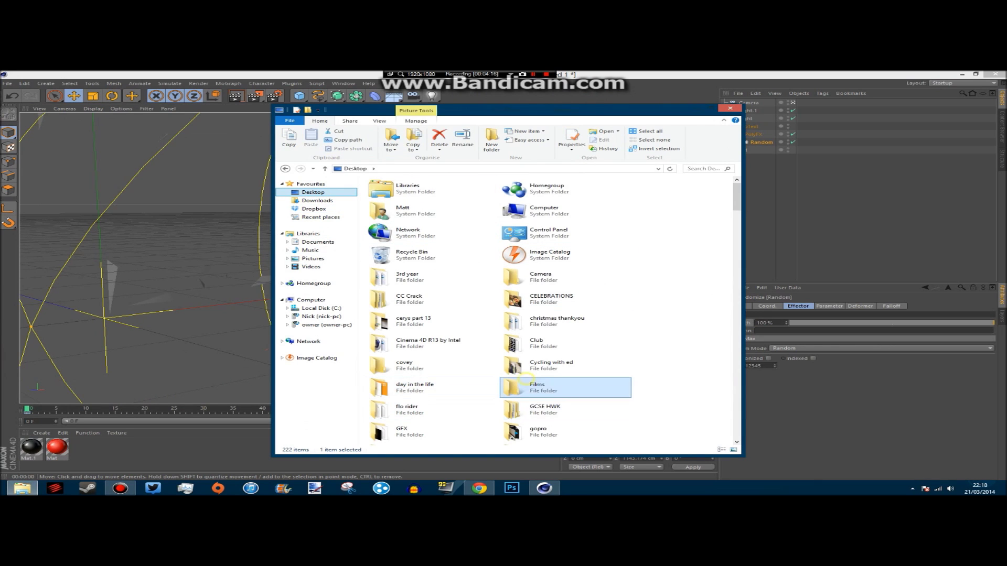
double_click(546, 409)
double_click(654, 185)
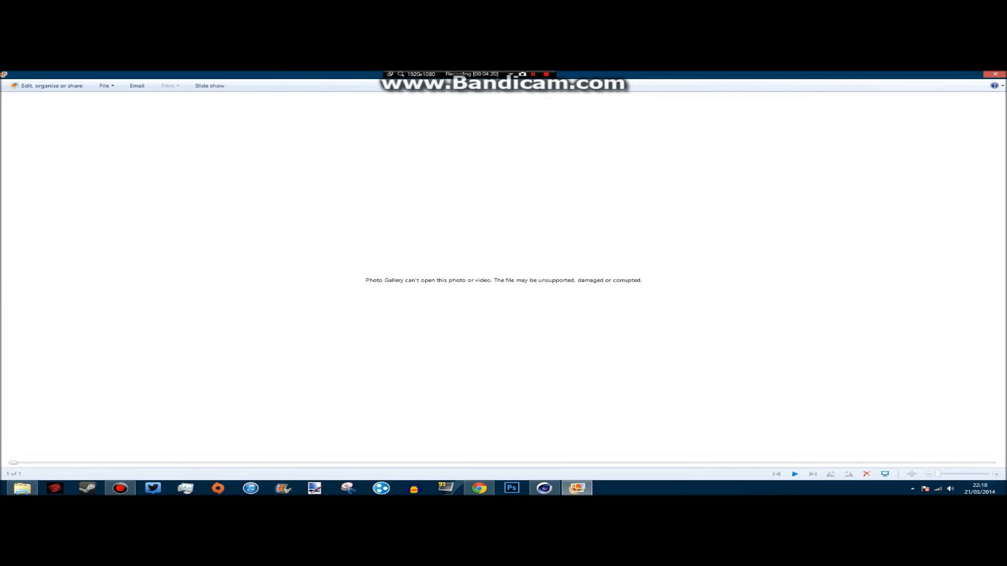
key("alt+F4")
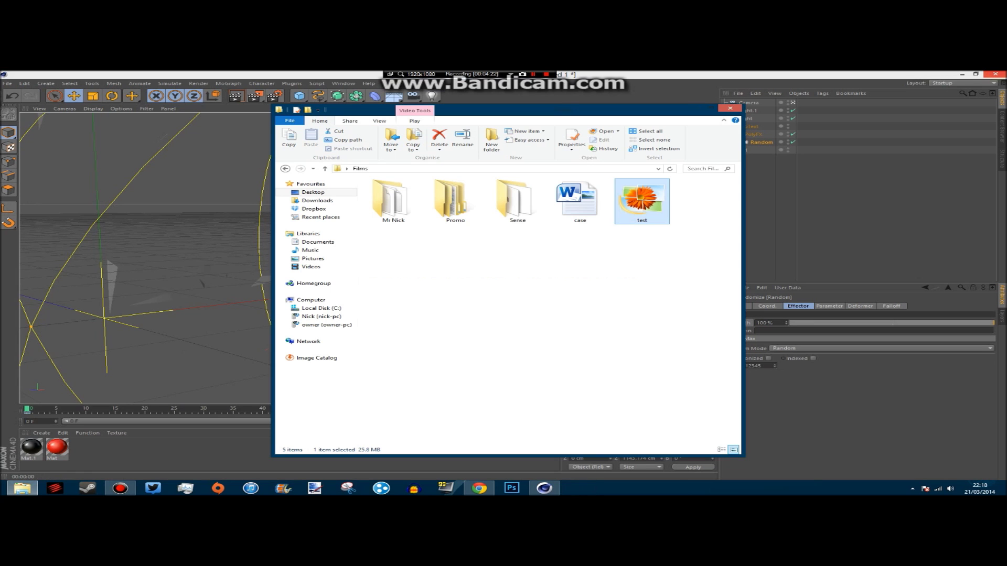
Step: Try to play the test video in Windows Media Player, and close the player
right_click(631, 206)
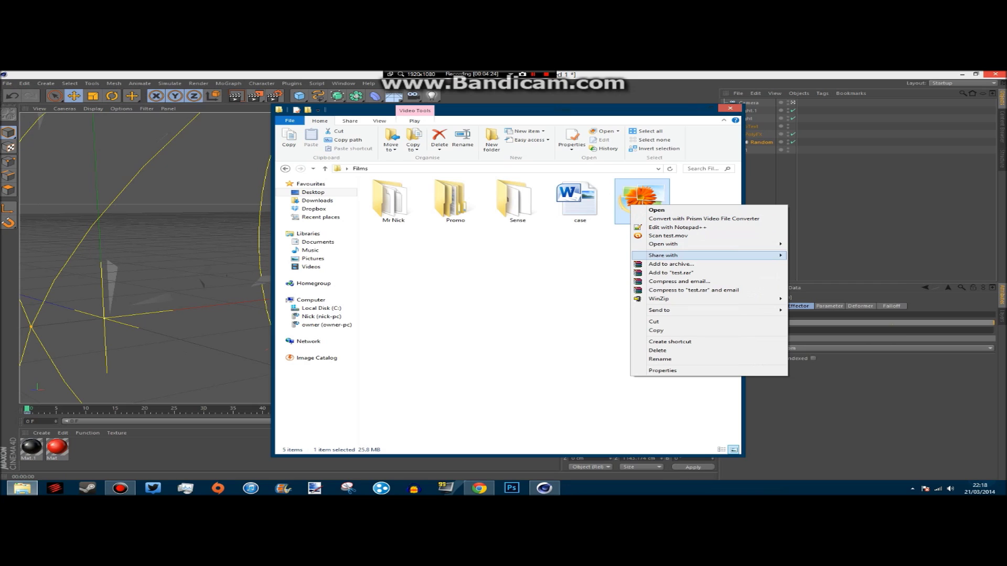
mouse_move(664, 244)
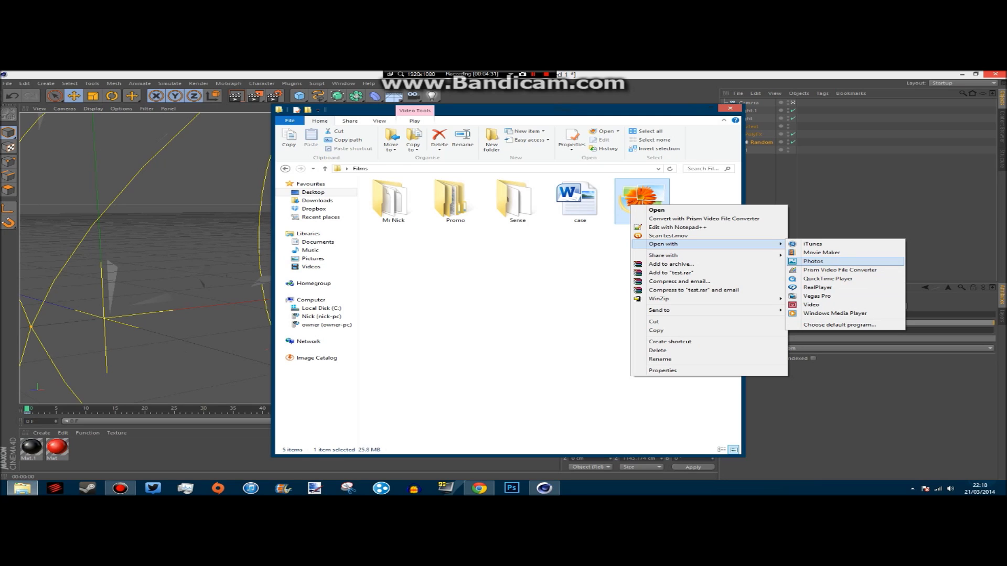
left_click(835, 313)
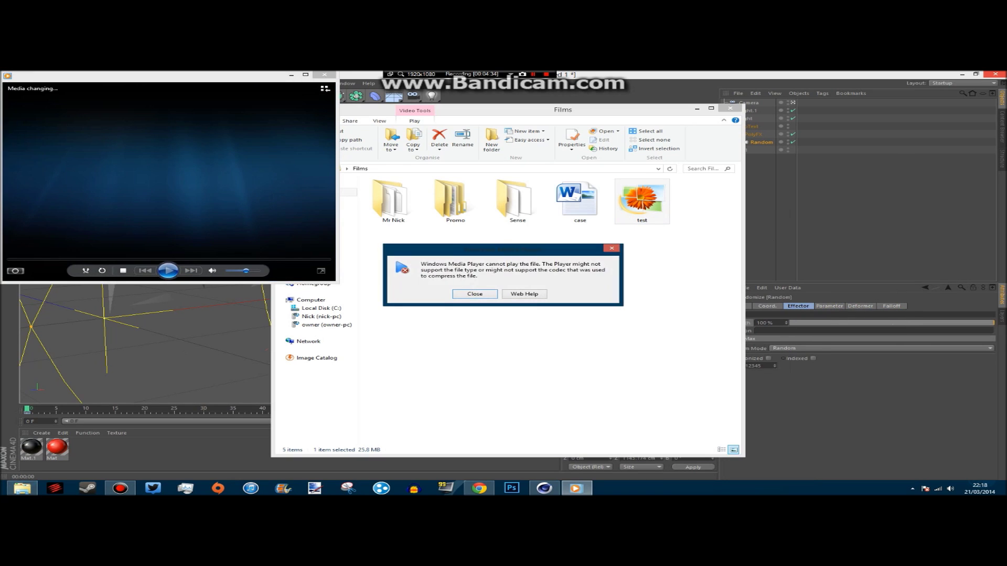
left_click(474, 294)
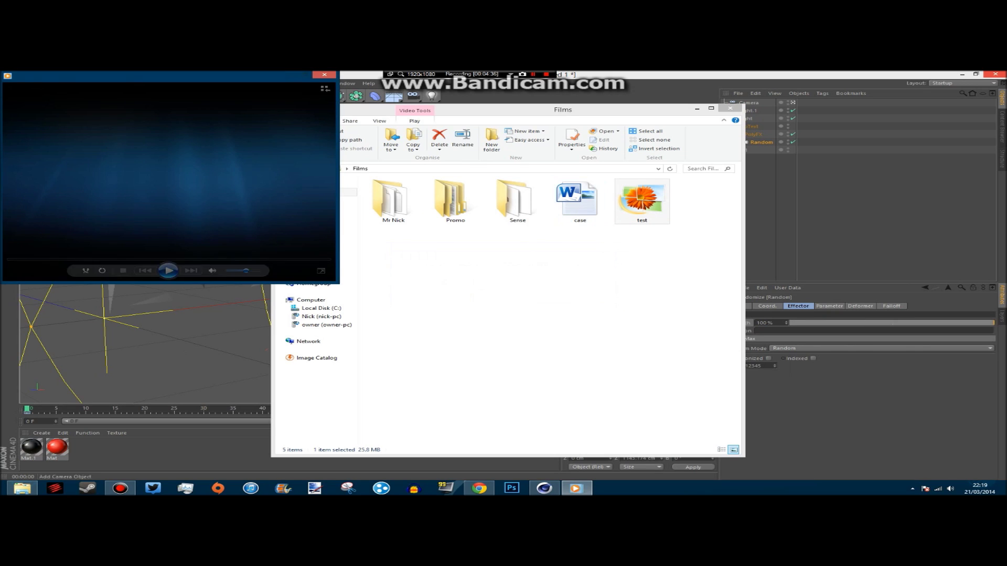
left_click(324, 75)
Step: Open the test video from the Films folder in Vegas Pro, declining to match the project video settings to the media
right_click(619, 194)
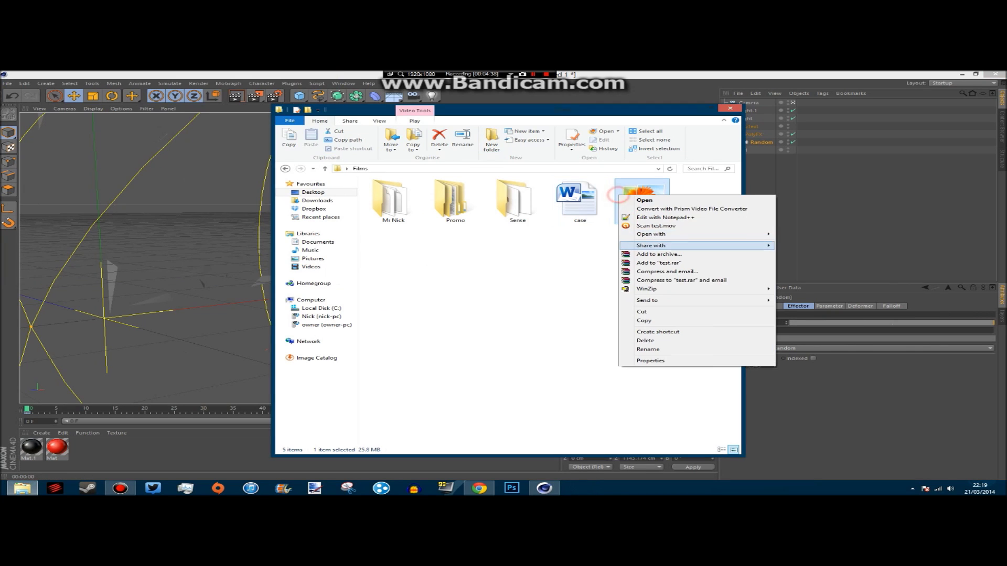
mouse_move(755, 234)
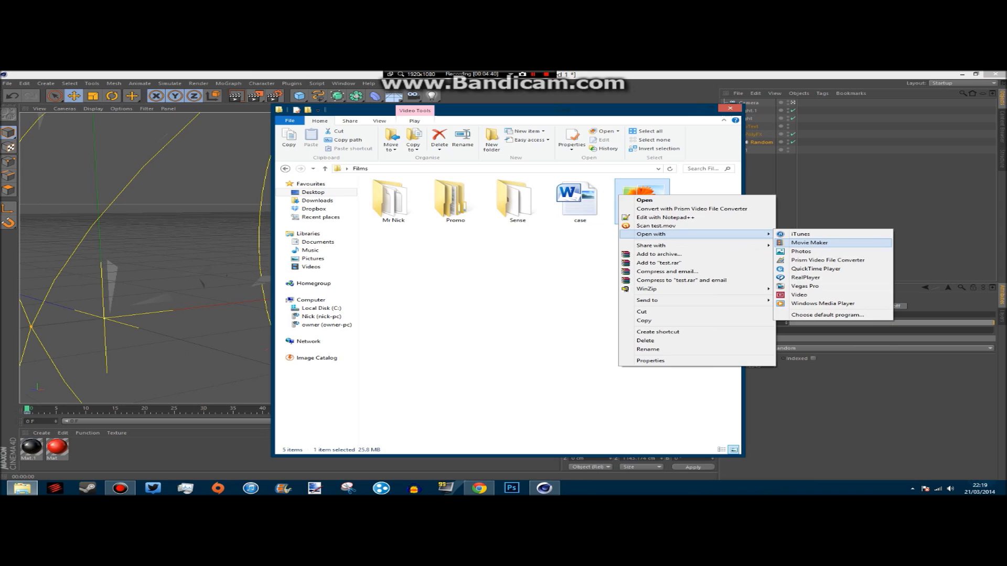
left_click(831, 286)
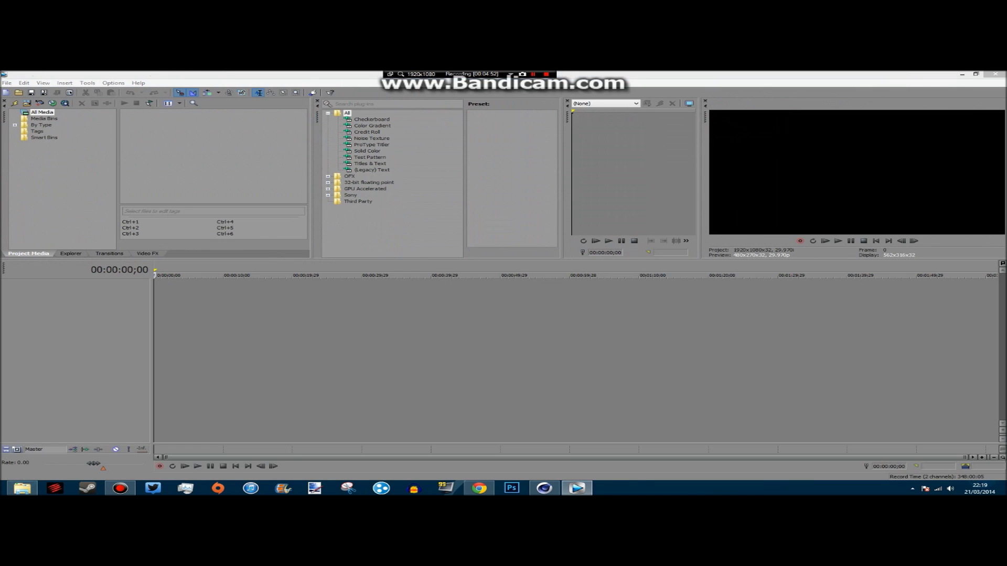
left_click(588, 234)
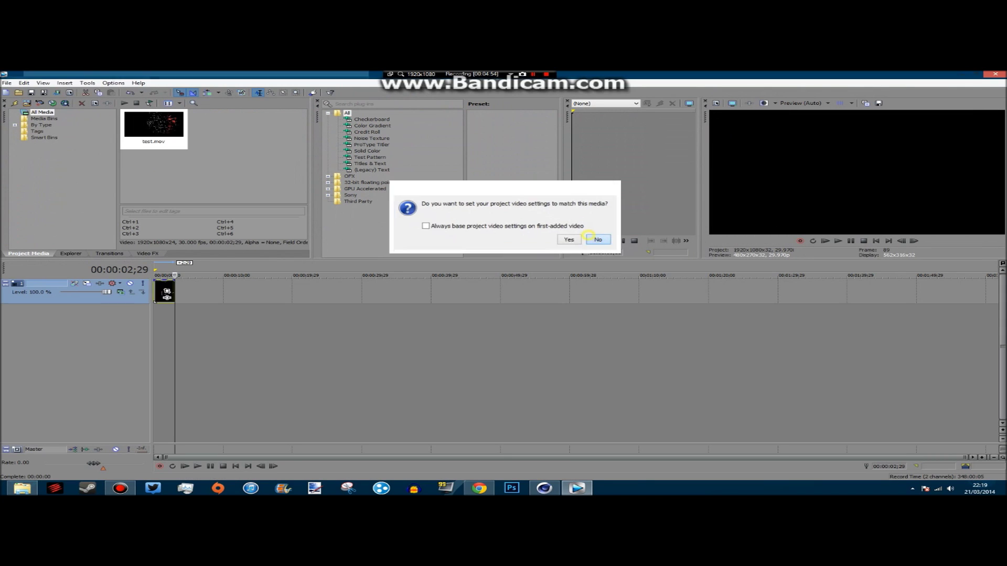
left_click(177, 346)
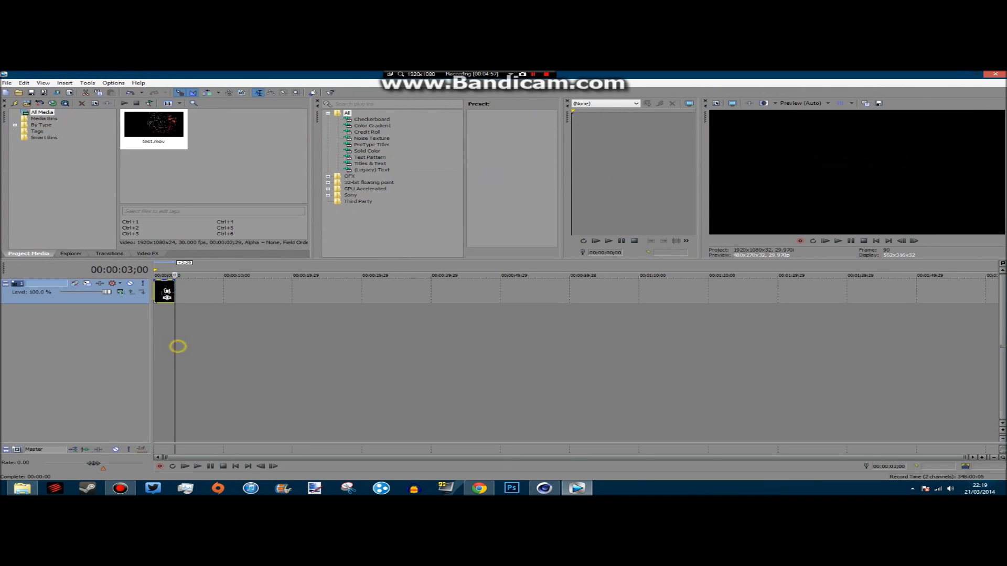
Step: Play the test clip on the timeline from its beginning
left_click(174, 346)
key("Home")
key("space")
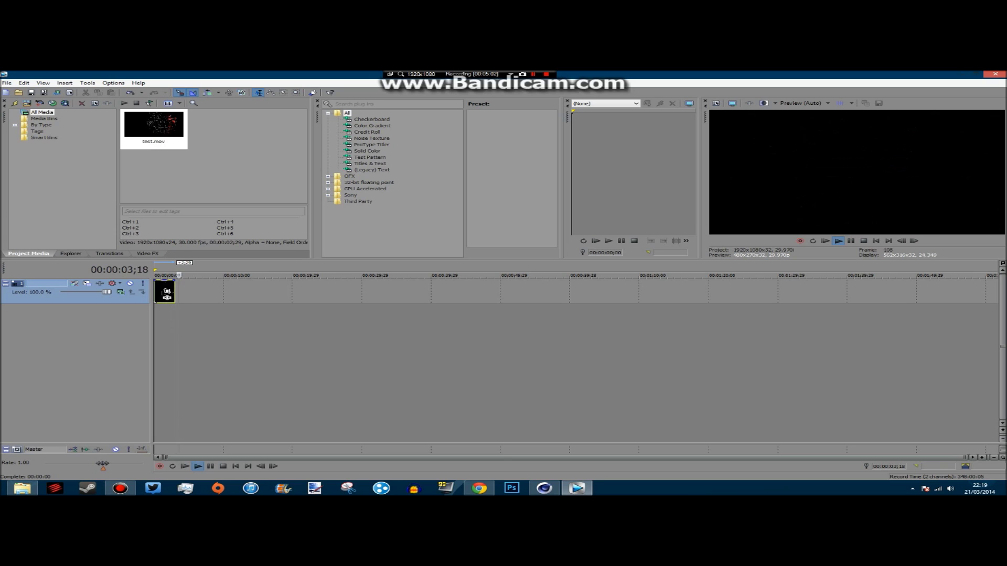
Step: Stop the playback, extend the test clip's end on the timeline to about 7 seconds, and play the lengthened clip
left_click(839, 241)
left_click(850, 241)
left_click_drag(175, 290, 204, 291)
left_click(838, 241)
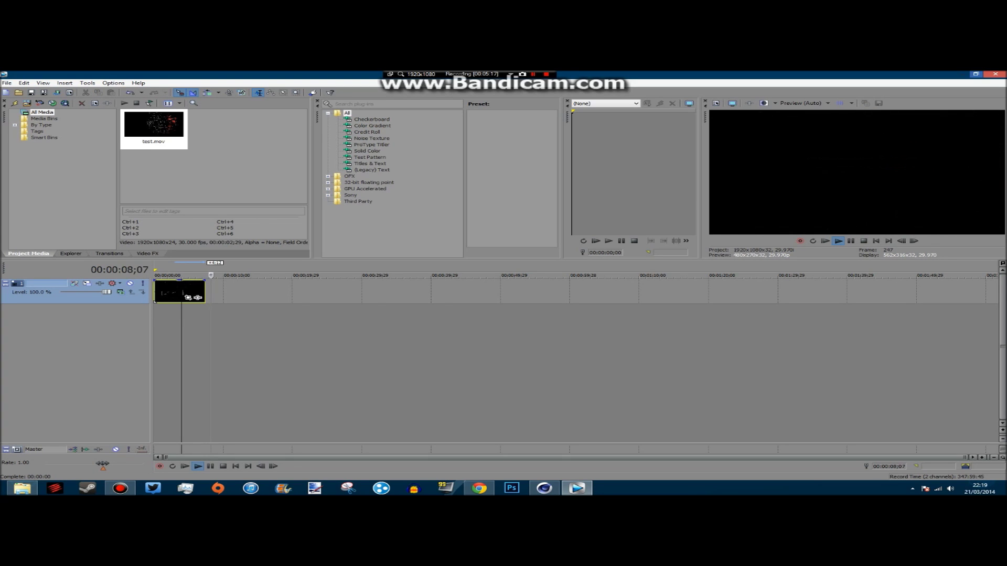
Step: Close Vegas Pro without saving the untitled project, close the Films folder window, and return to Cinema 4D
left_click(995, 74)
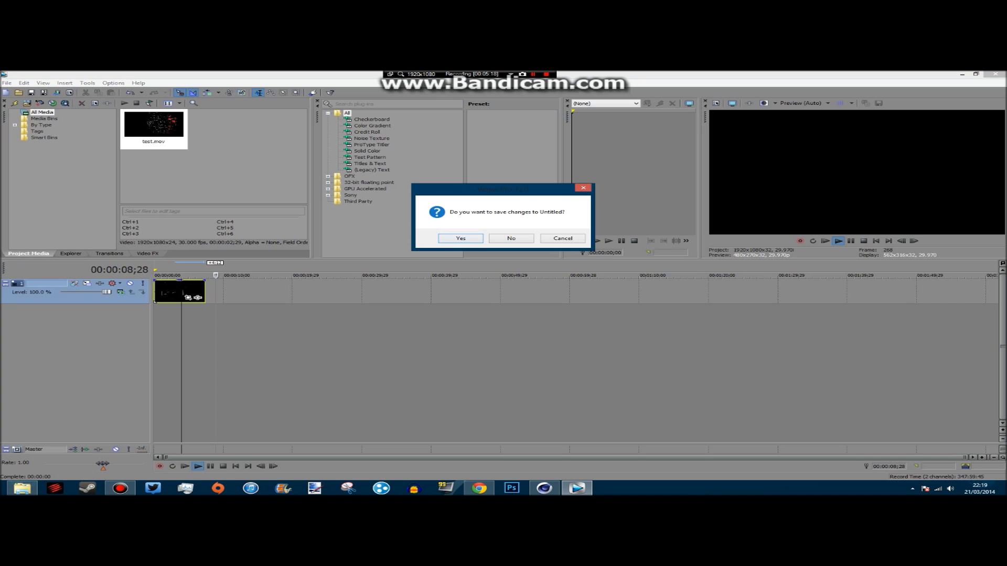
left_click(511, 239)
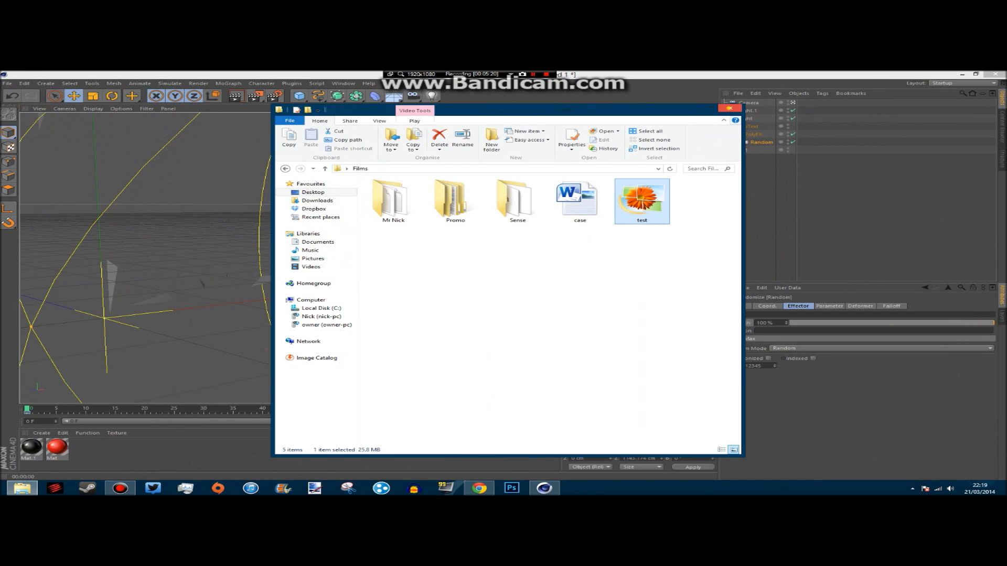
left_click(729, 108)
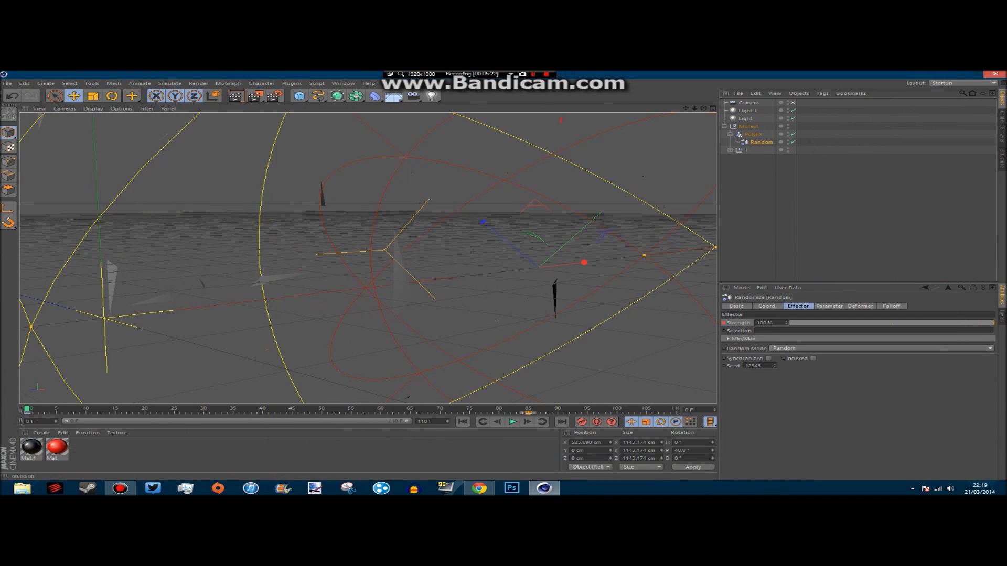